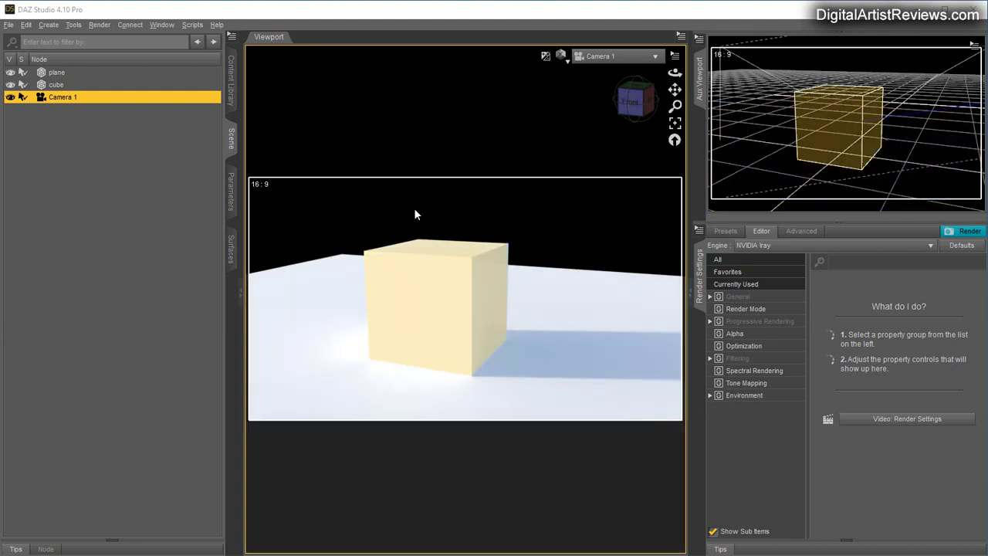
Step: Check the Render menu, then restore every Render Settings value with Defaults
click(99, 25)
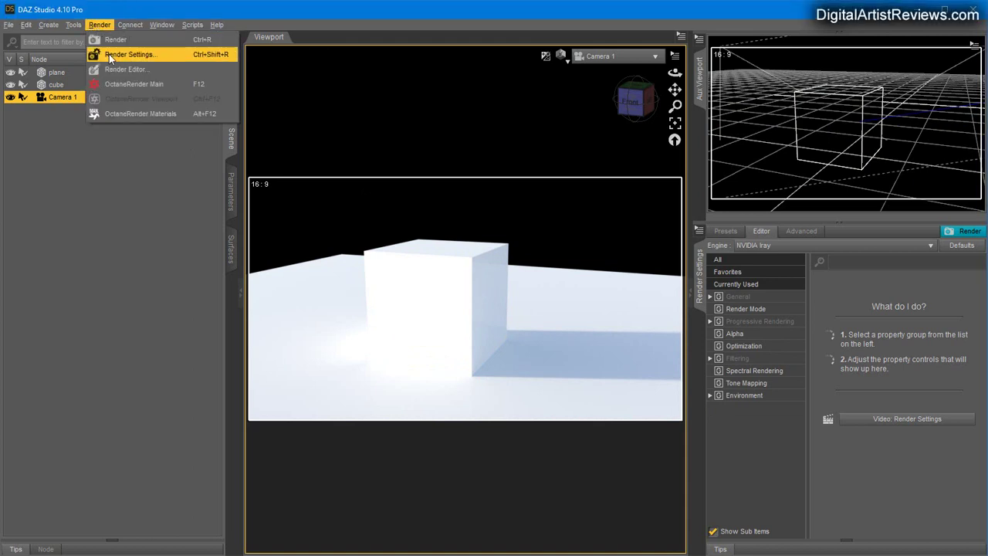
click(341, 31)
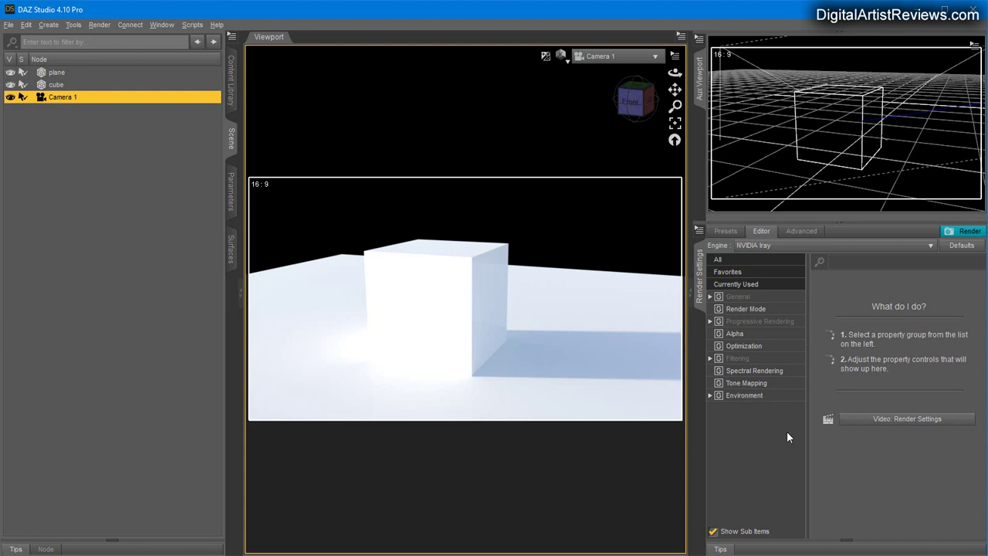
click(961, 245)
Step: Set Camera 1's Headlamp Mode to Off, then return to the Scene list
click(231, 193)
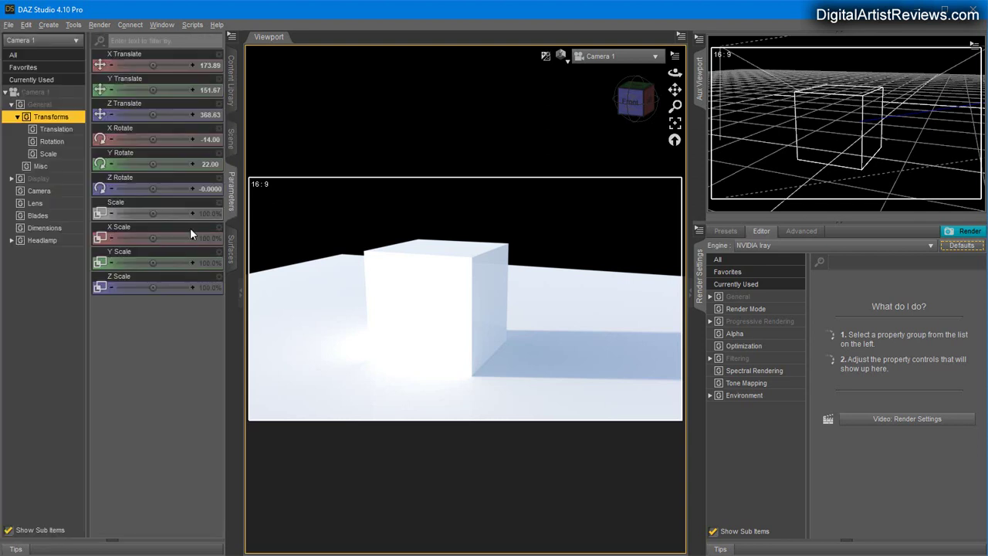
click(39, 240)
click(143, 65)
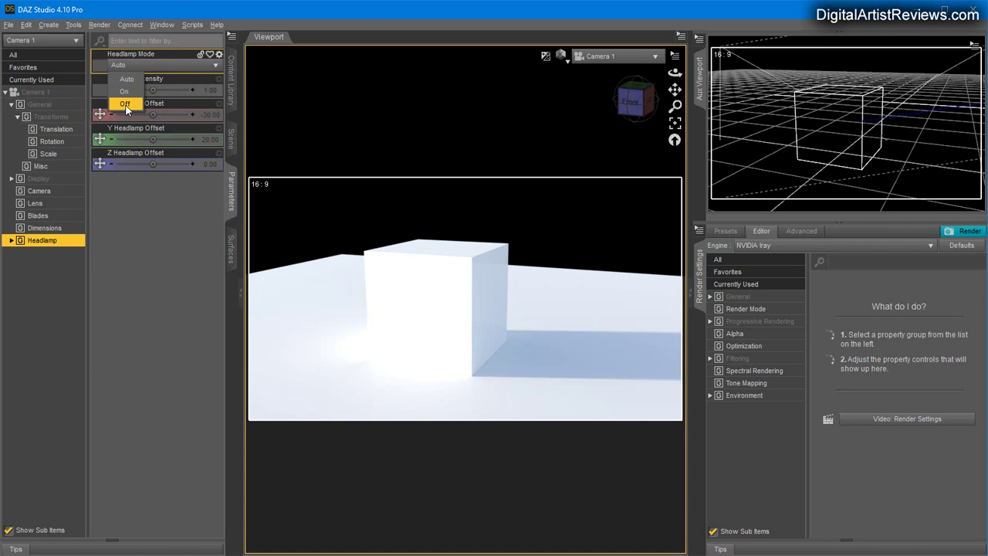
click(125, 103)
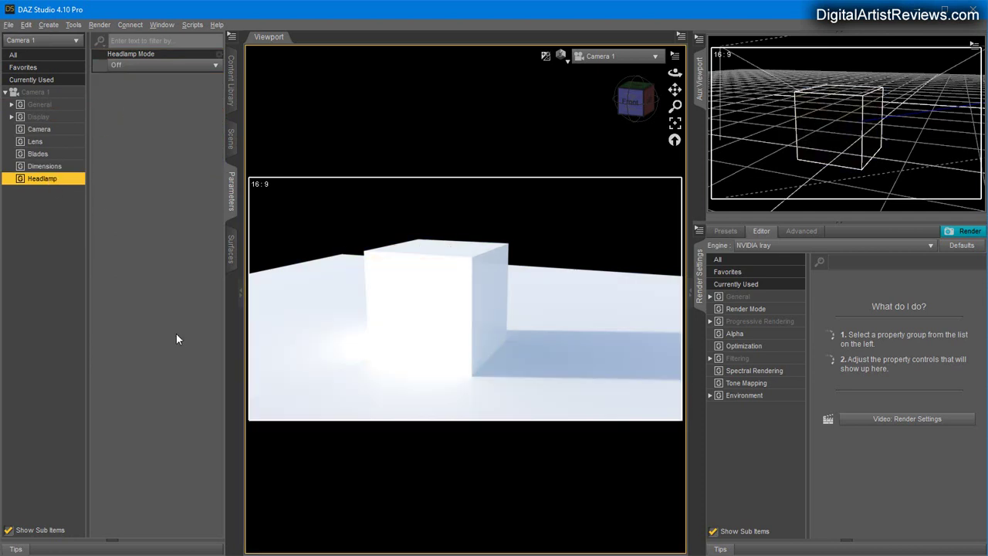
click(231, 139)
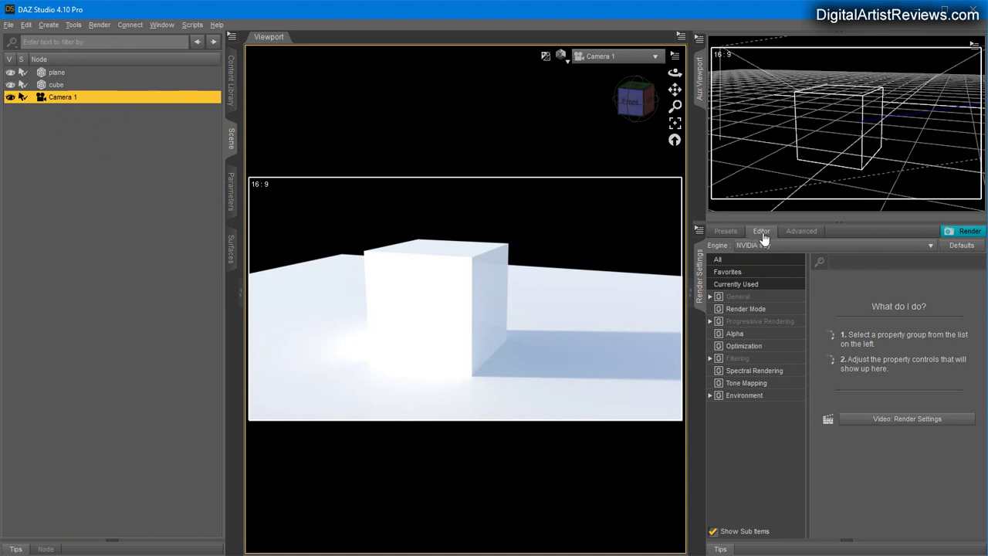
Step: Enable OptiX Prime Acceleration in the Advanced render settings
click(728, 232)
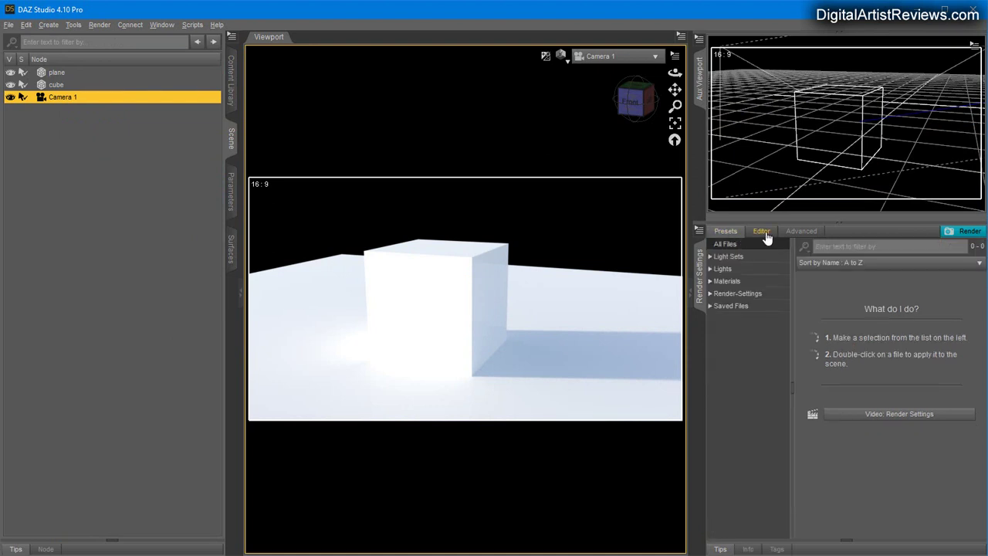
click(764, 231)
click(807, 231)
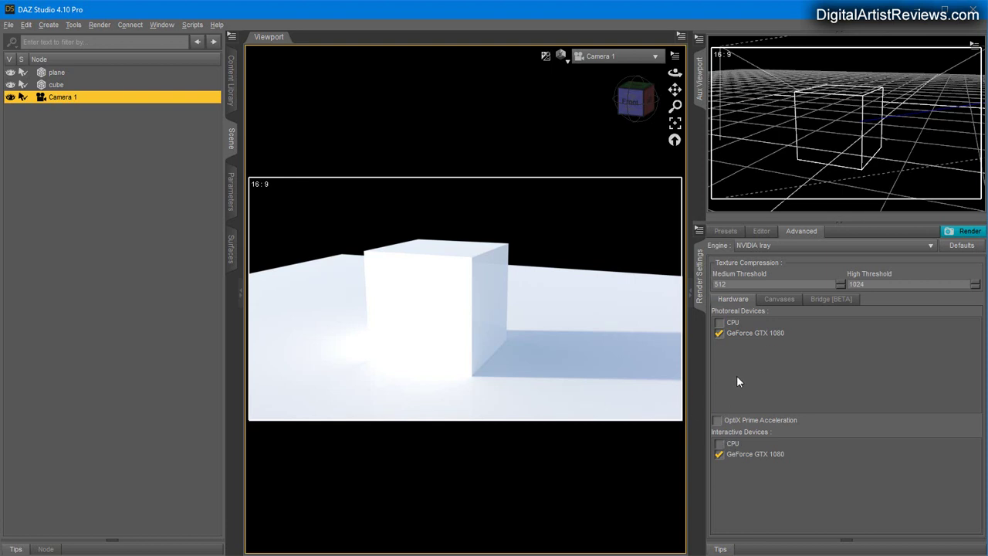
click(716, 421)
Step: Show the General render settings and apply the Widescreen (16:9) dimension preset
click(757, 237)
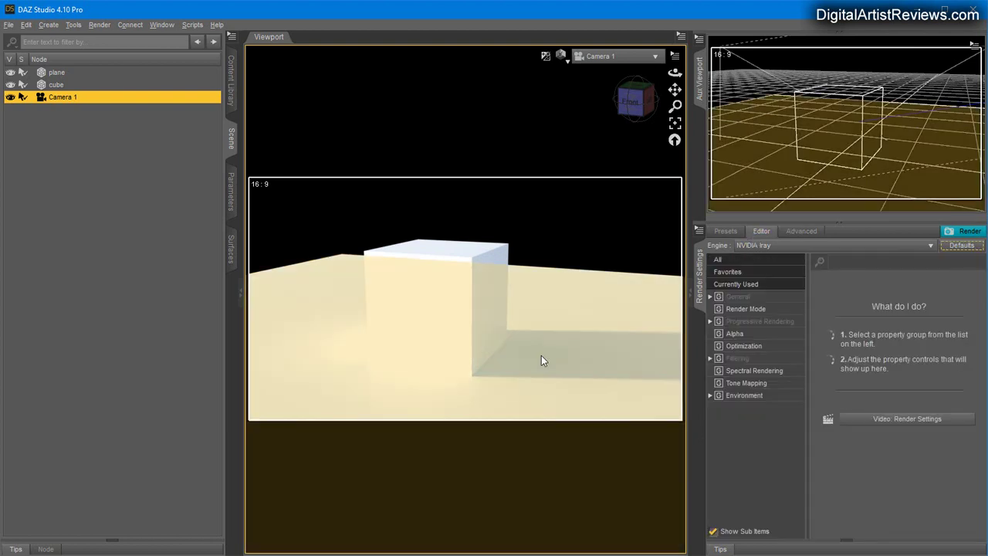
click(741, 298)
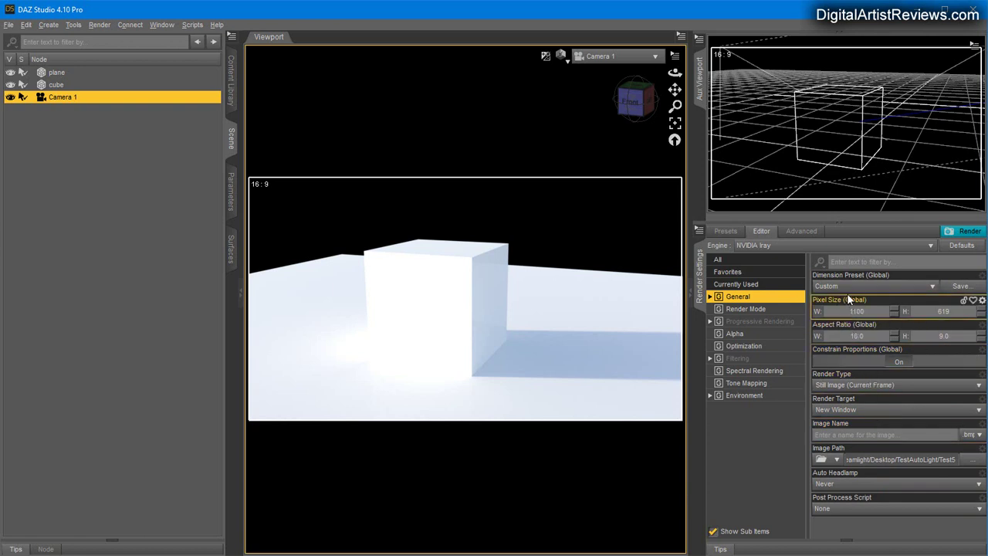
click(919, 295)
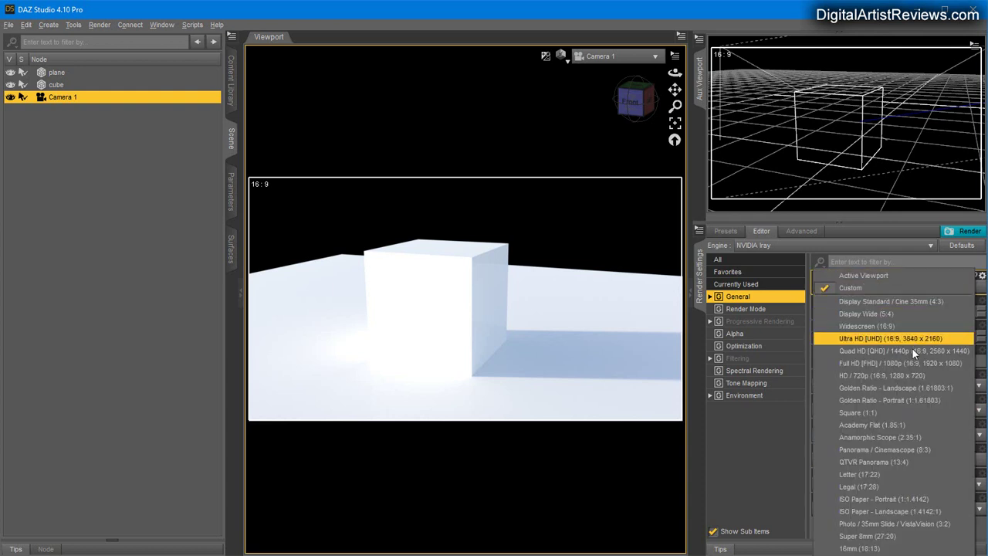
click(856, 327)
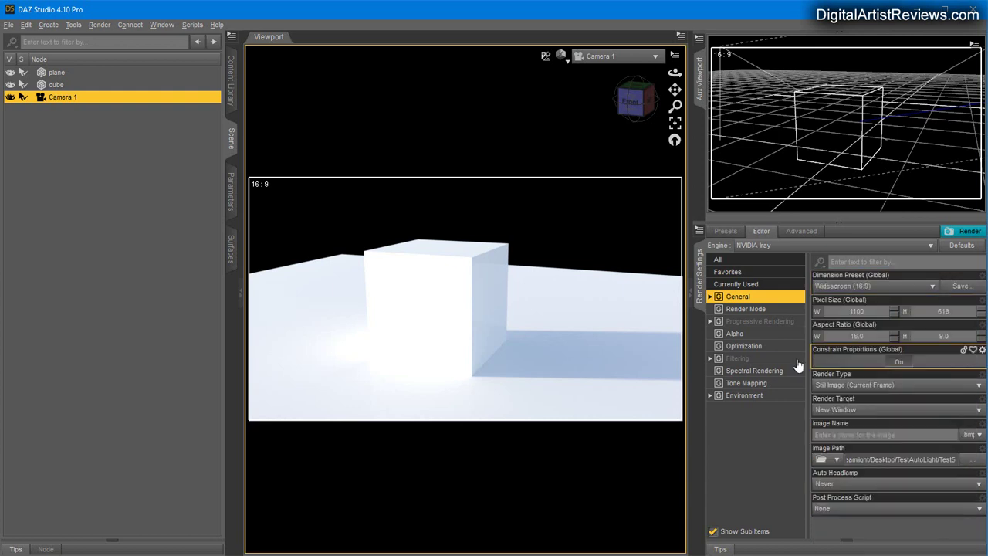
Step: Try a 1280 width and a 600 height, unlocking and relocking Constrain Proportions
click(861, 312)
click(857, 311)
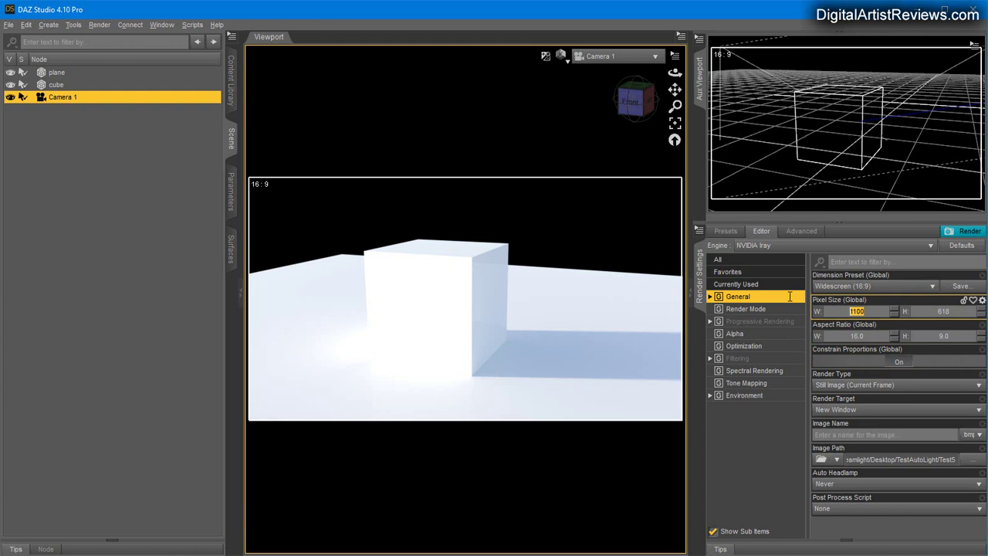
text(1280)
key(Return)
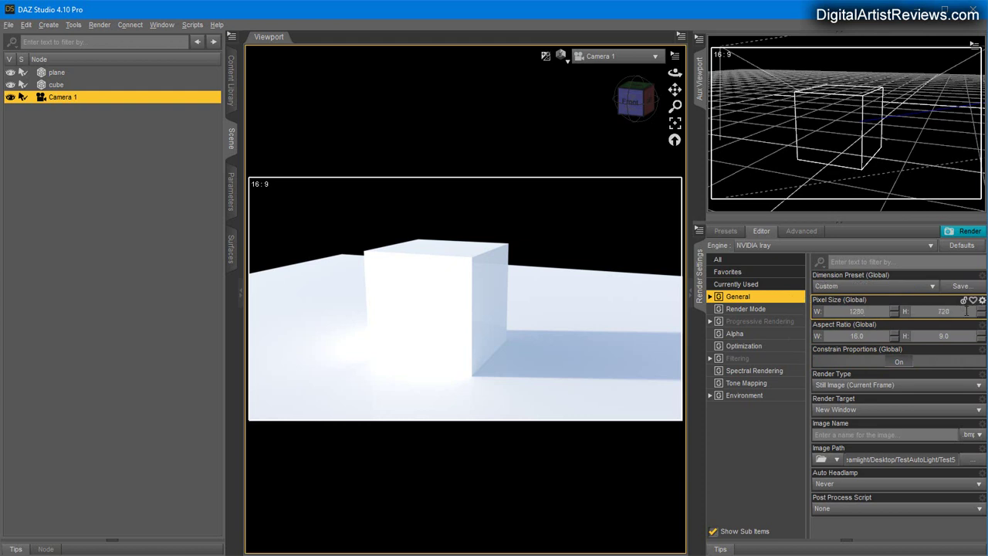
click(894, 362)
click(944, 311)
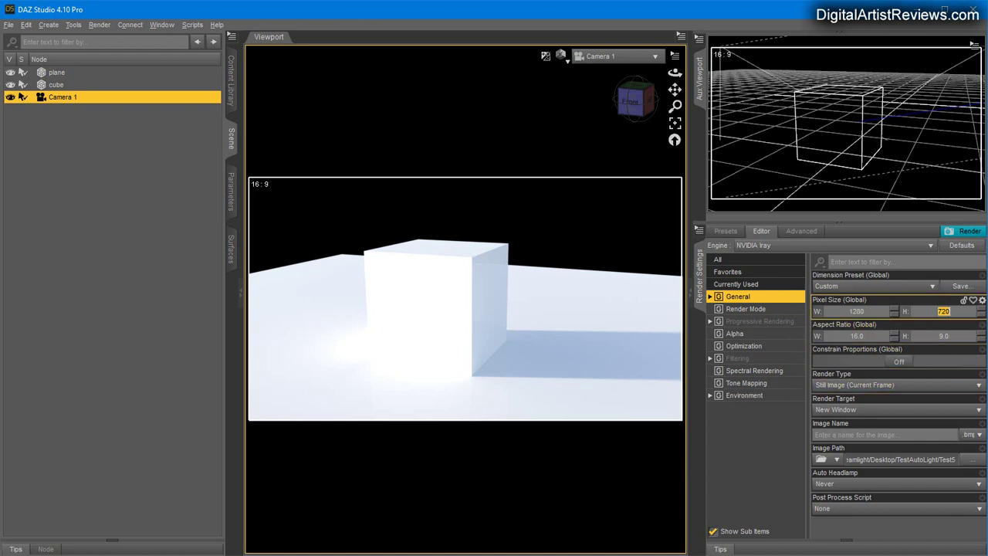
text(600)
key(Return)
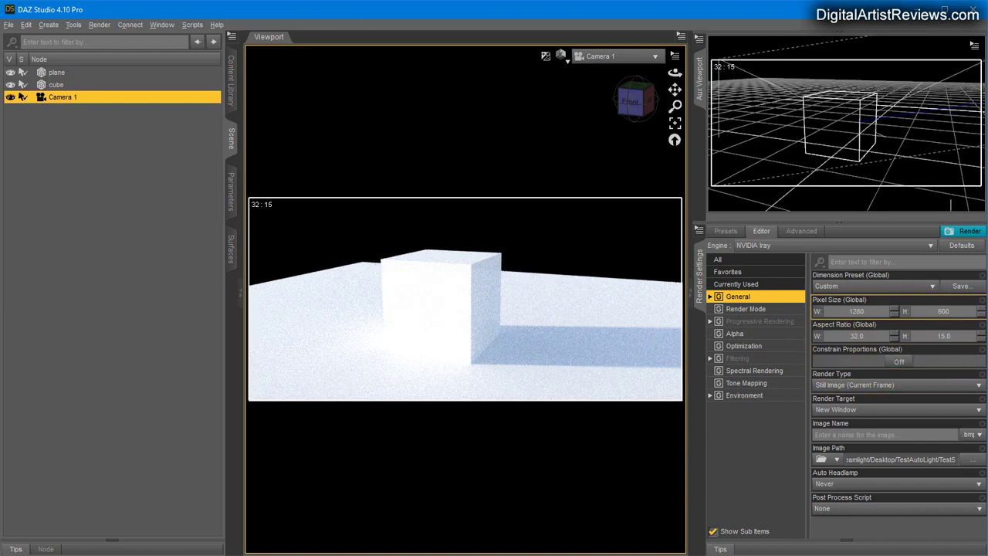
click(896, 363)
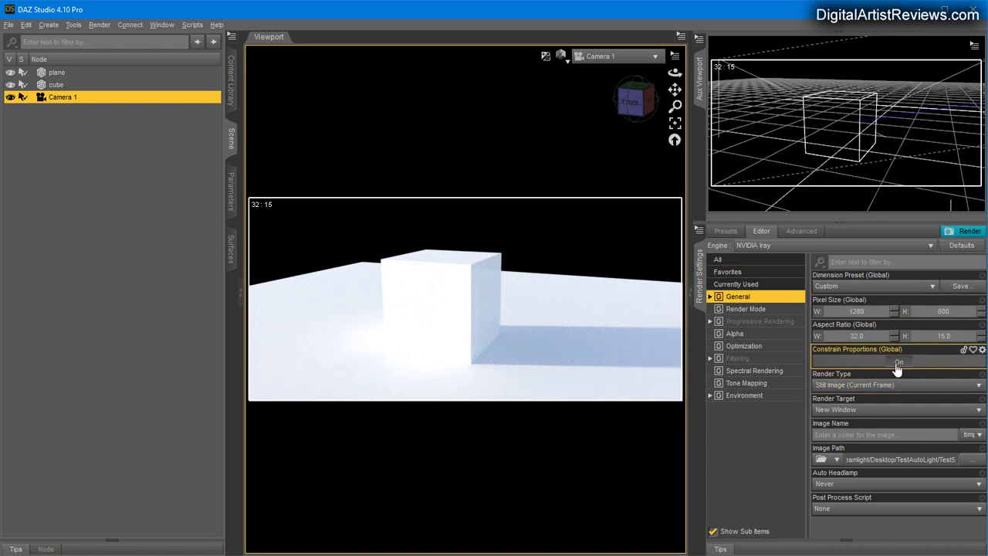
Step: Set the width to 1500 and reapply the Widescreen (16:9) preset for 1500 × 843
click(858, 311)
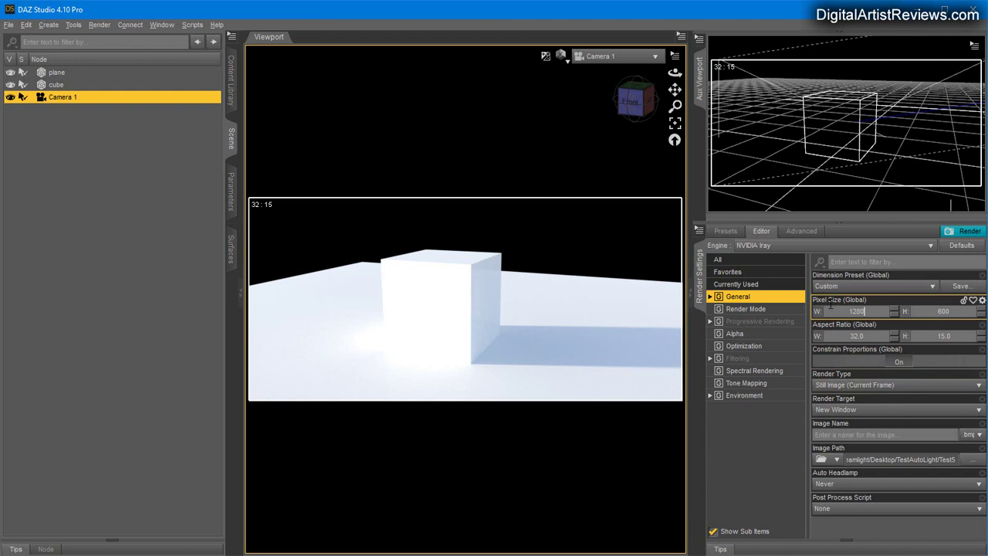
text(1500)
click(921, 311)
click(865, 285)
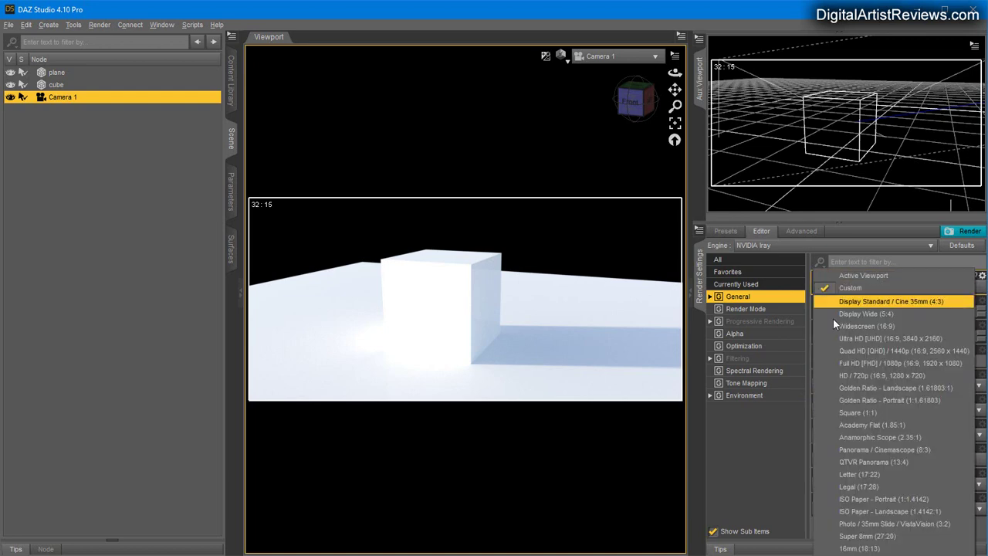
click(851, 330)
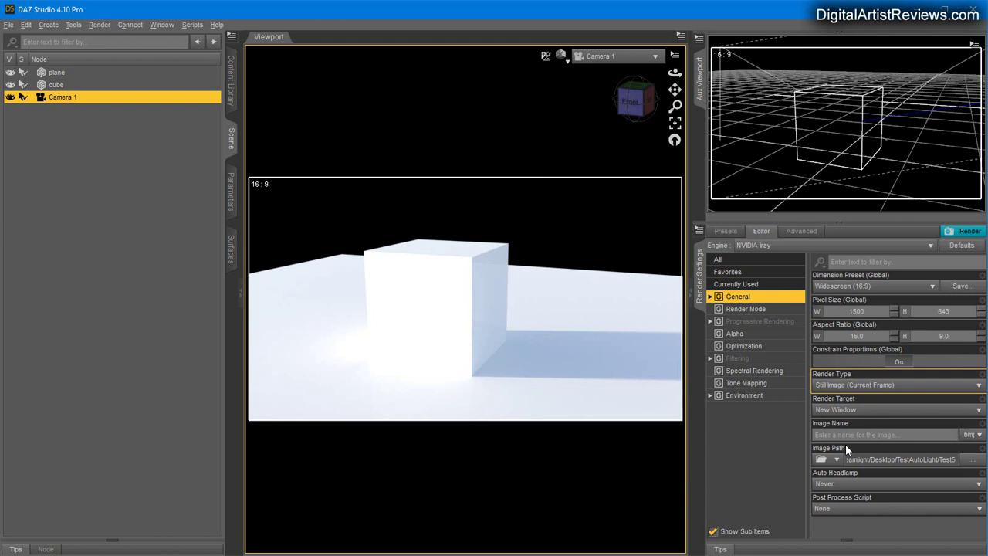
Step: Show the Progressive Rendering settings: Max Samples 5000, Max Time 7200 s, Quality 1.00
click(742, 309)
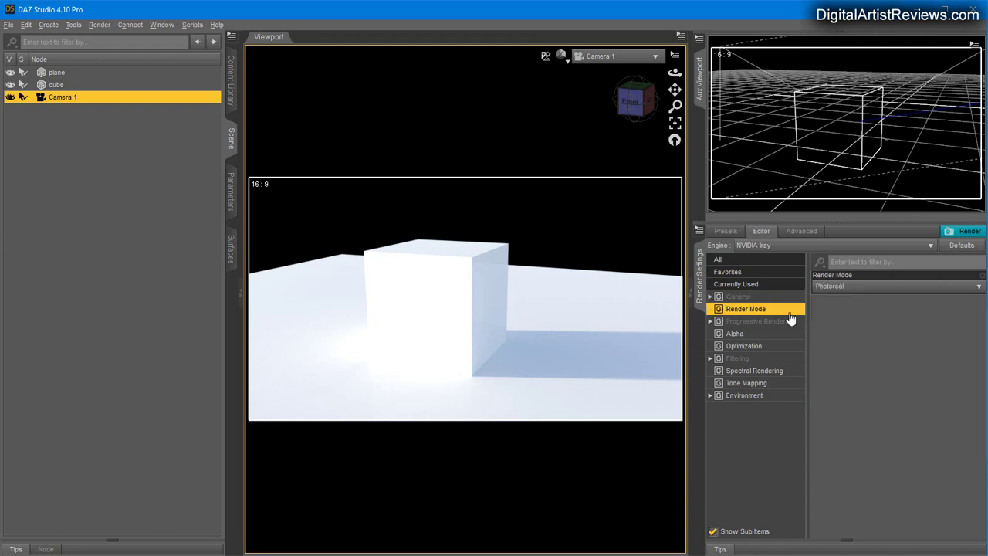
click(725, 321)
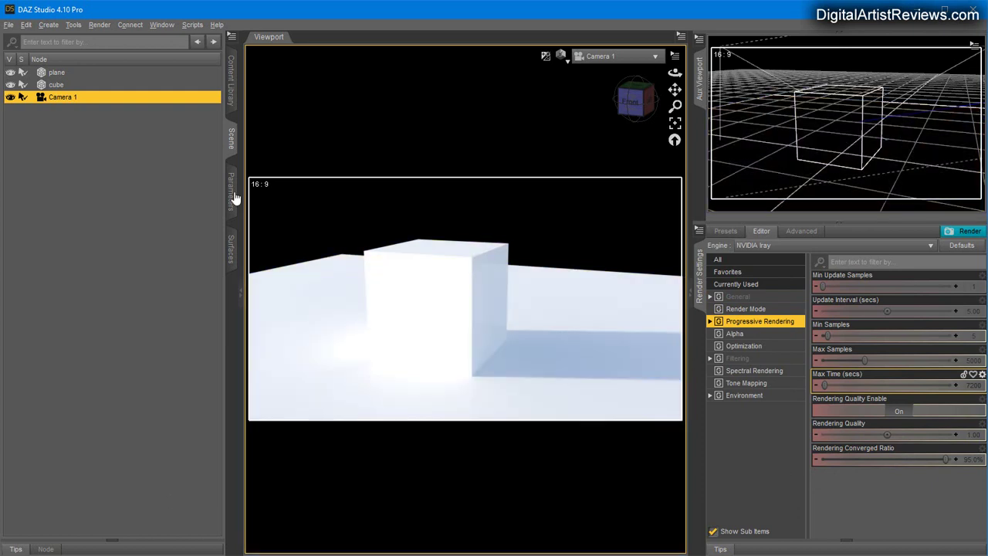
click(674, 71)
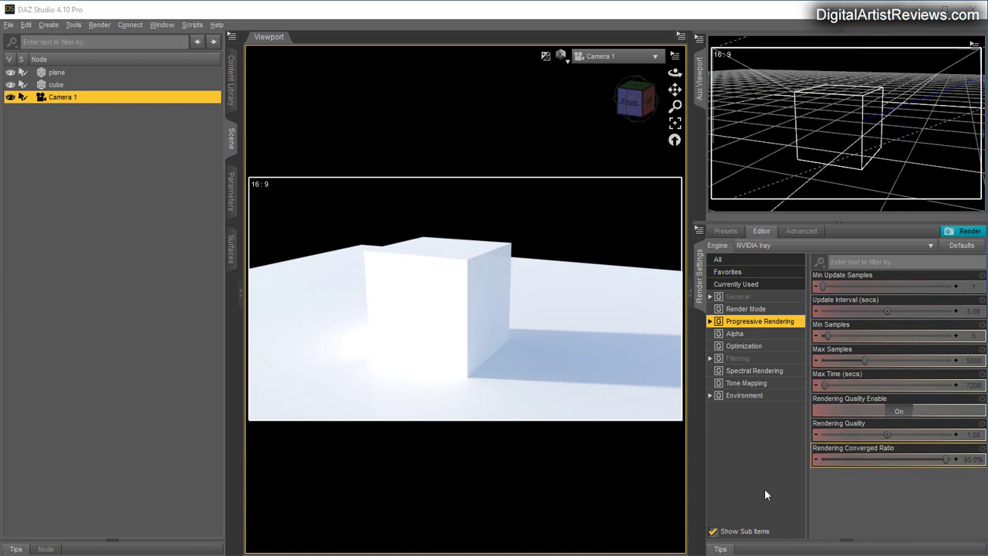
Step: Try a Rendering Quality of 2, then set it back to 1
click(972, 435)
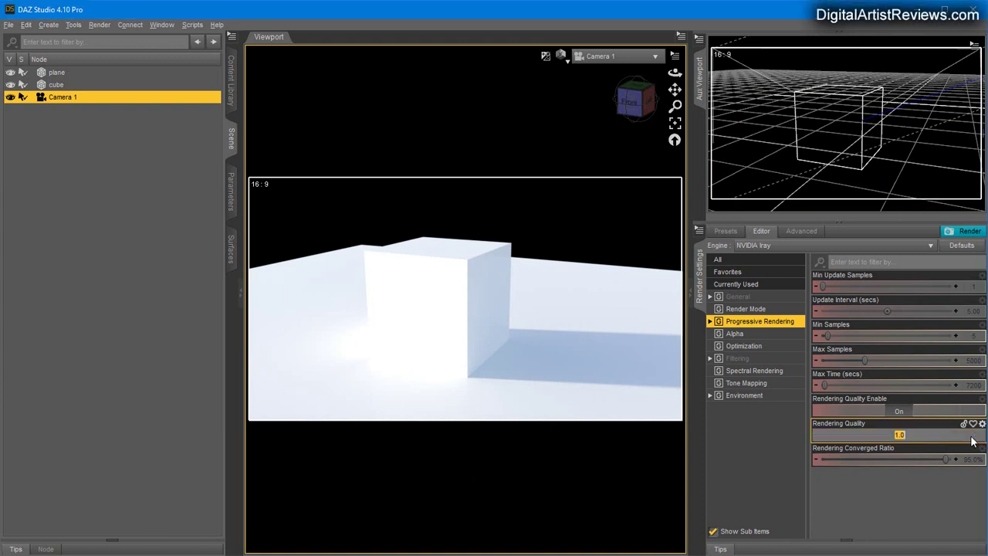
text(2)
key(Return)
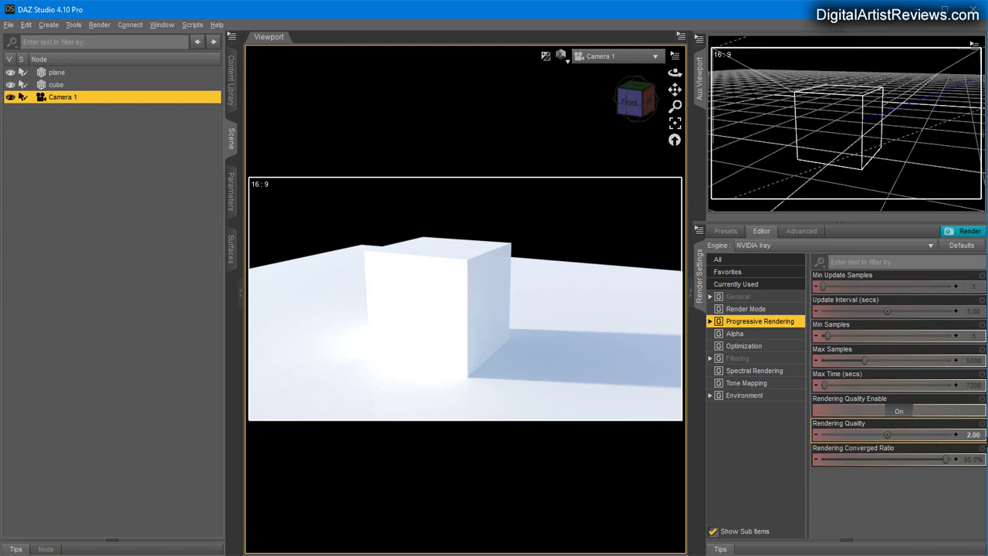
click(971, 437)
text(1)
key(Return)
Step: Toggle Rendering Quality Enable off and back on
click(879, 398)
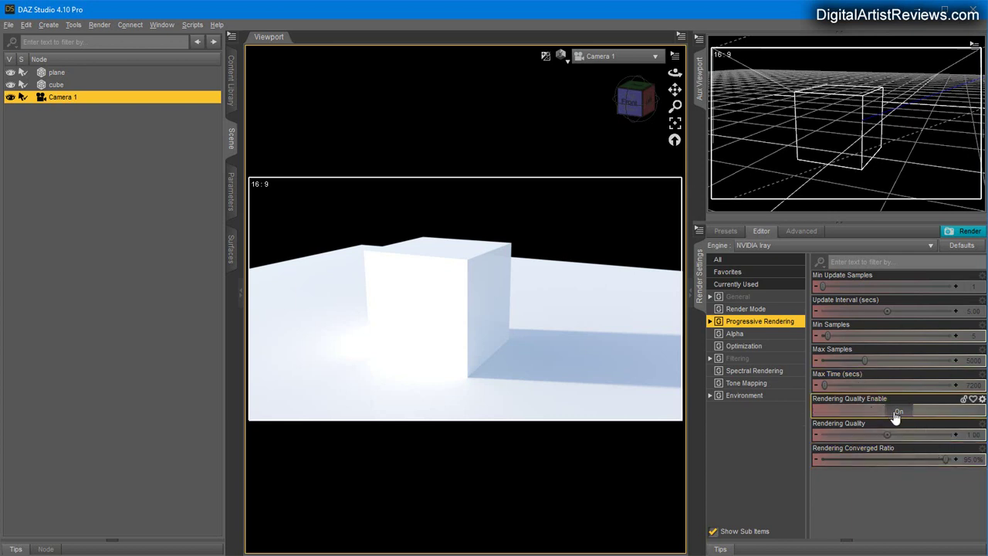
click(951, 435)
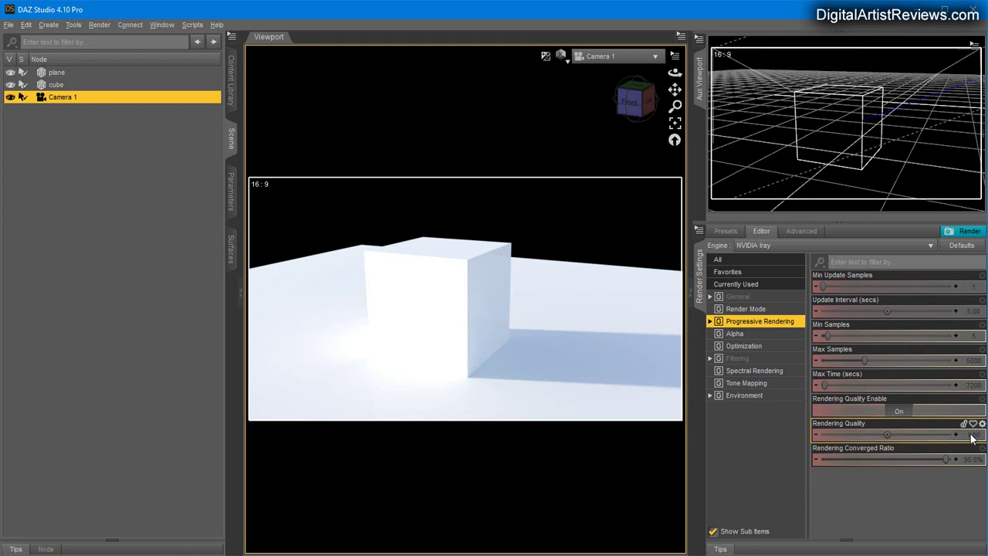
click(900, 412)
click(851, 423)
click(895, 411)
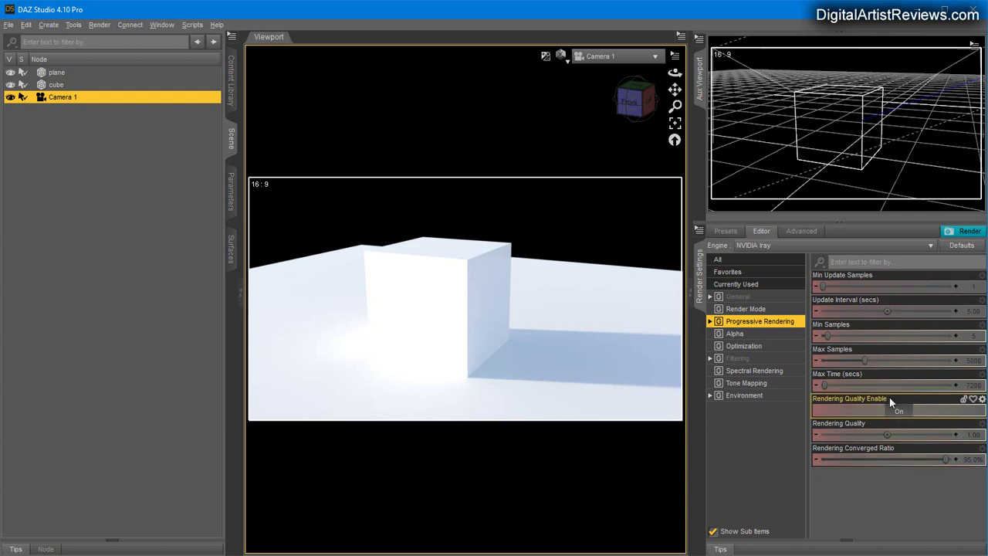
click(889, 397)
Step: Raise Max Samples to 15000
click(973, 359)
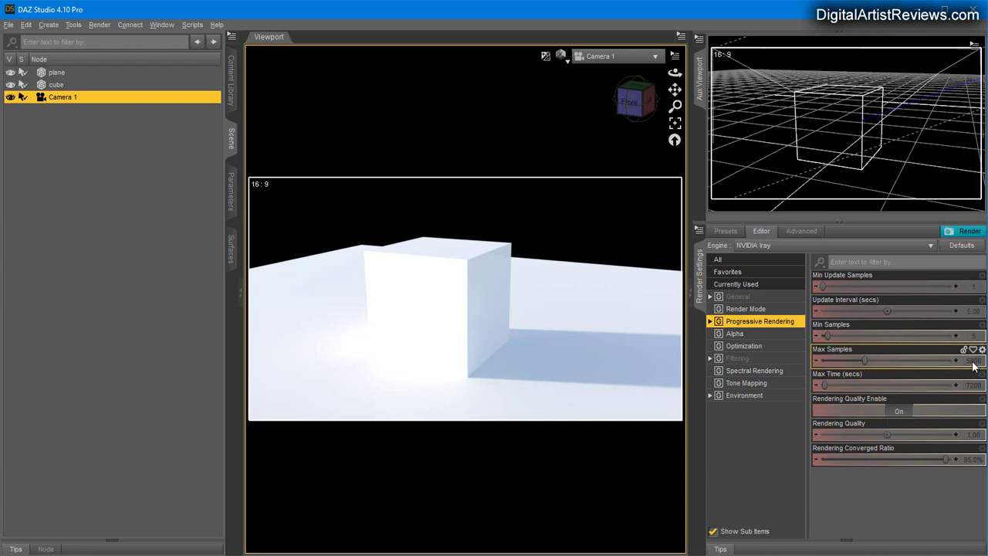
click(970, 361)
text(15000)
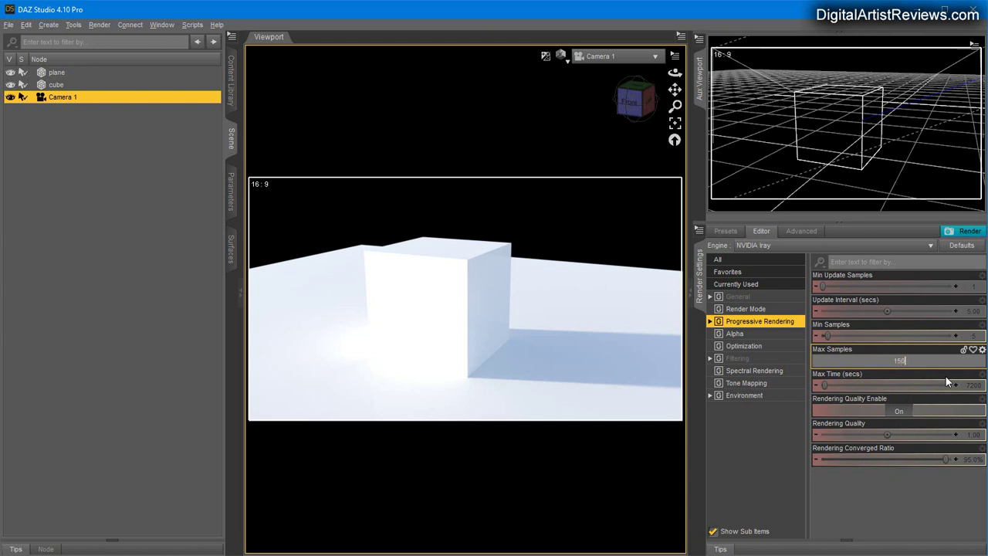
key(Return)
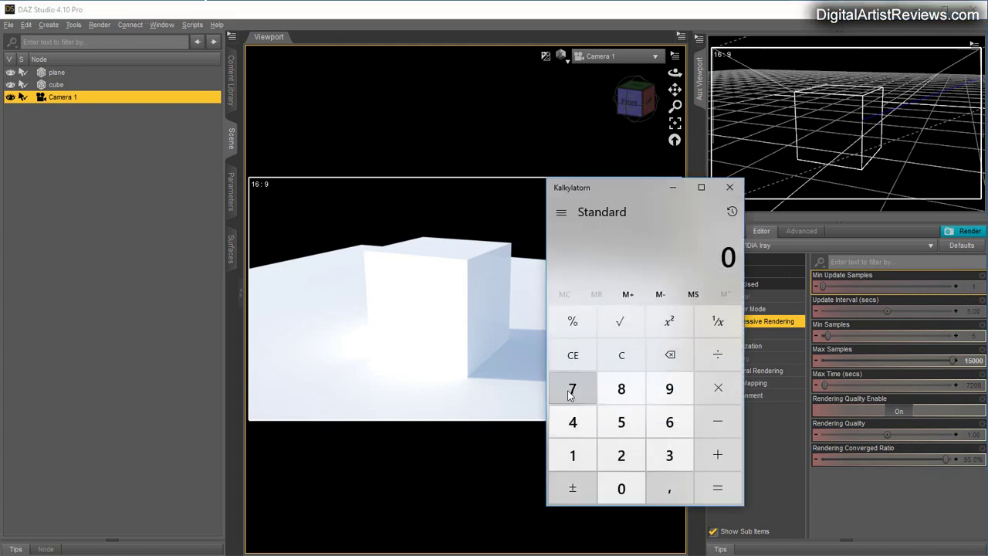
Step: Compute 7200 ÷ 60 = 120 in Calculator, then close it
click(572, 388)
click(622, 456)
double_click(622, 488)
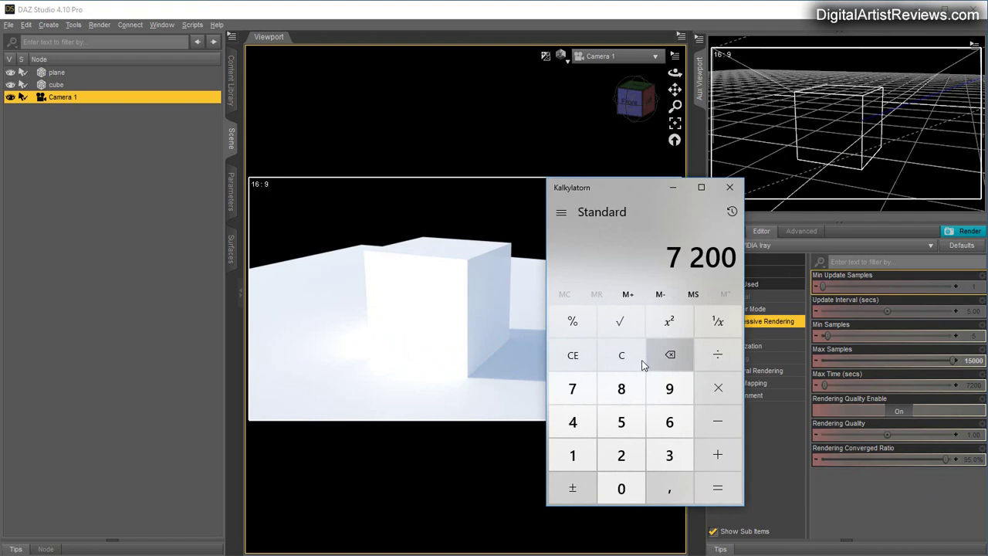
click(717, 354)
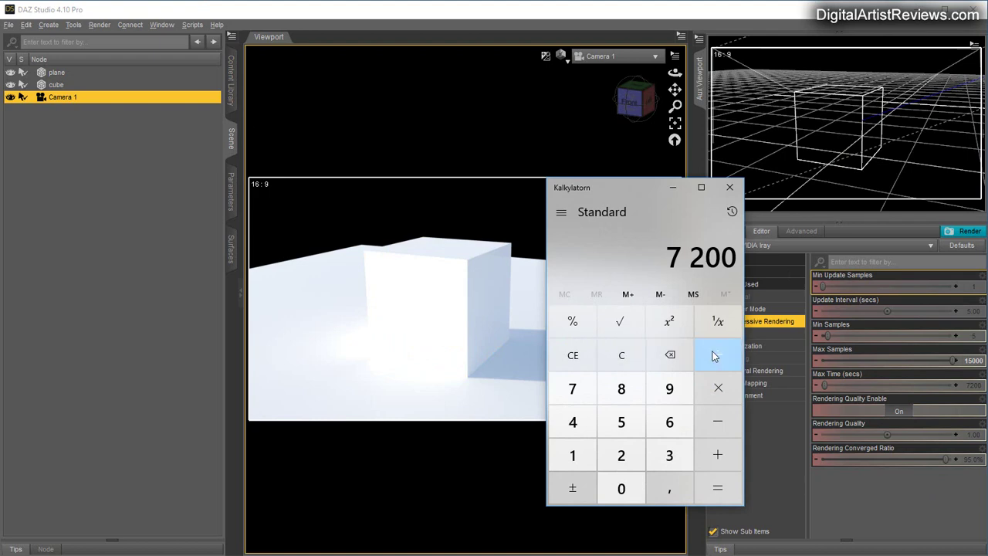
click(669, 421)
click(622, 488)
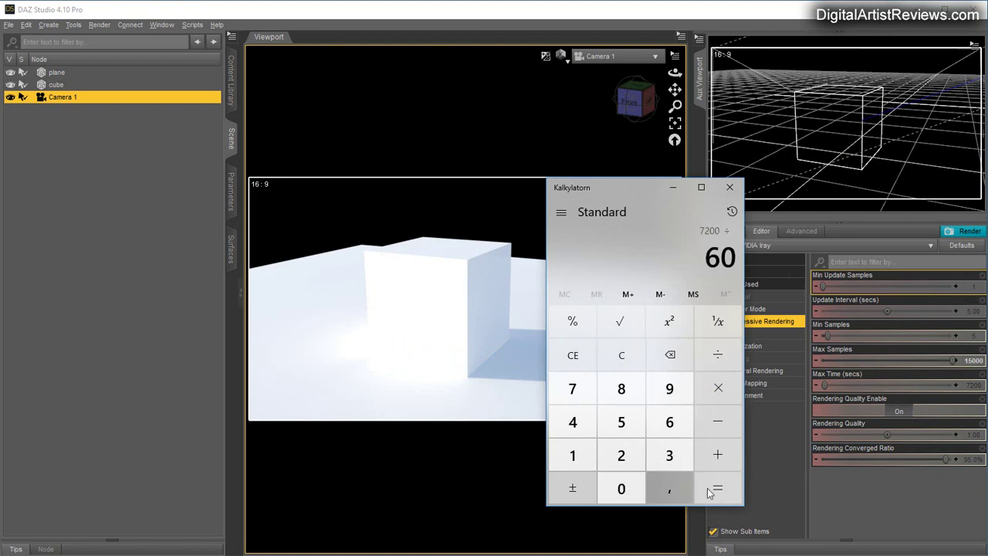
click(717, 488)
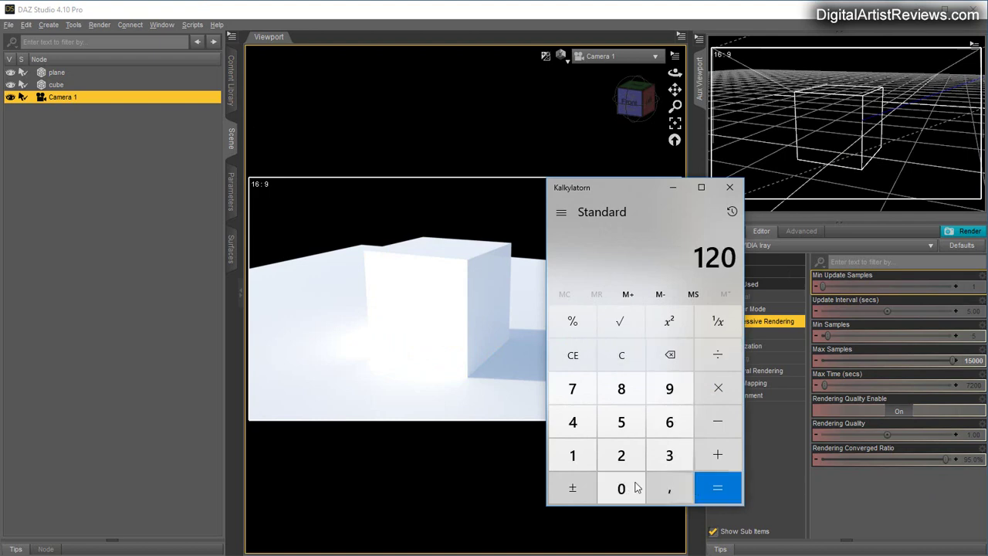
click(730, 187)
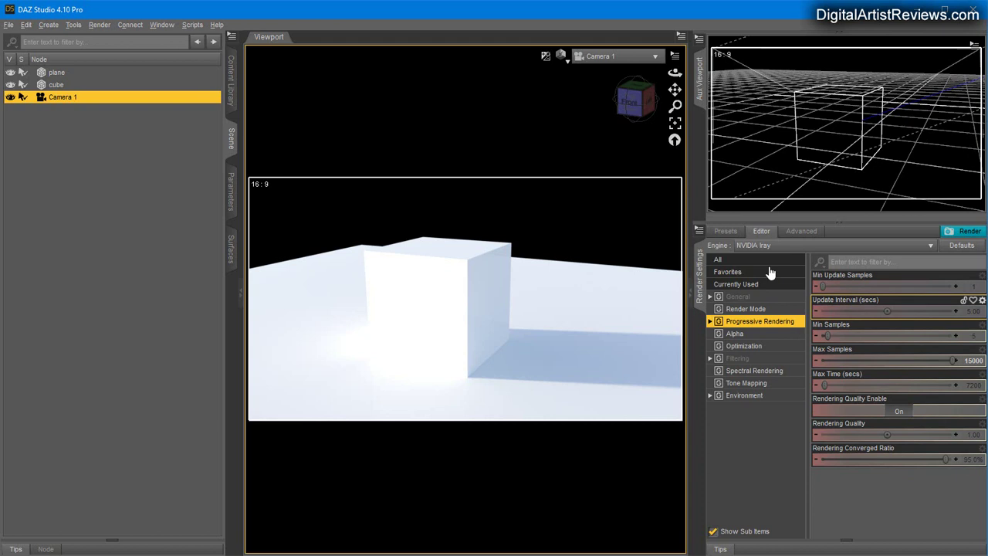
click(793, 232)
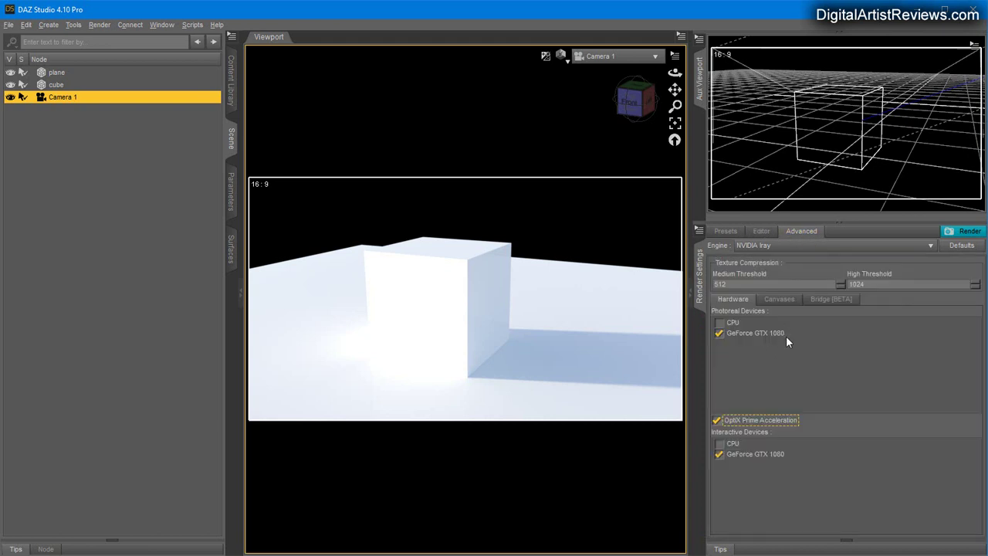
click(761, 231)
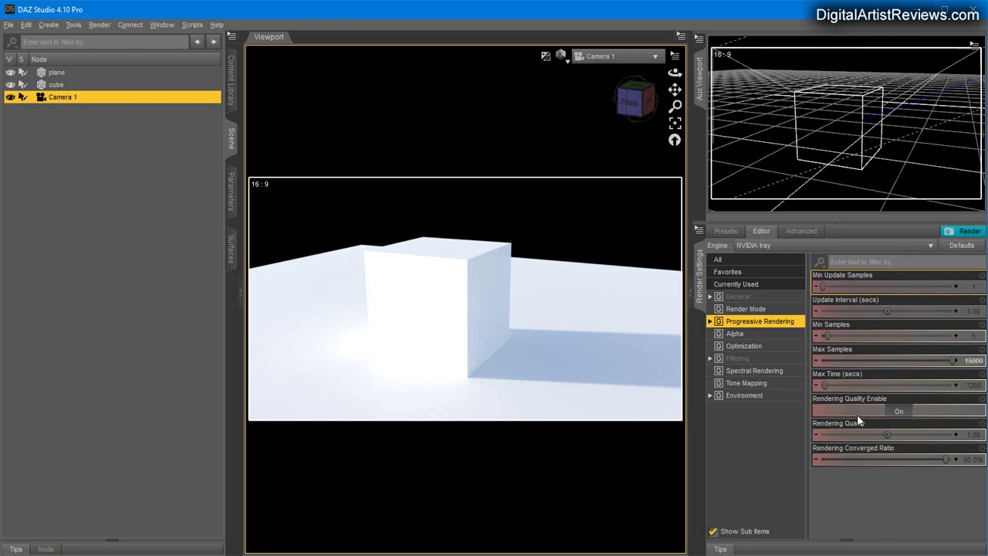
Step: Go to the Filtering settings and turn Bloom Filter Enable on
click(735, 334)
click(733, 347)
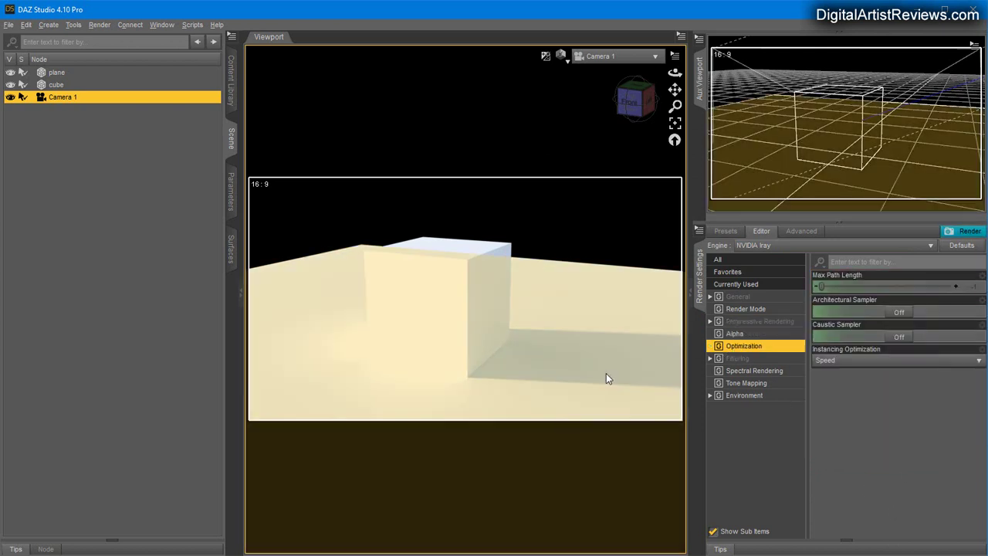
key(Down)
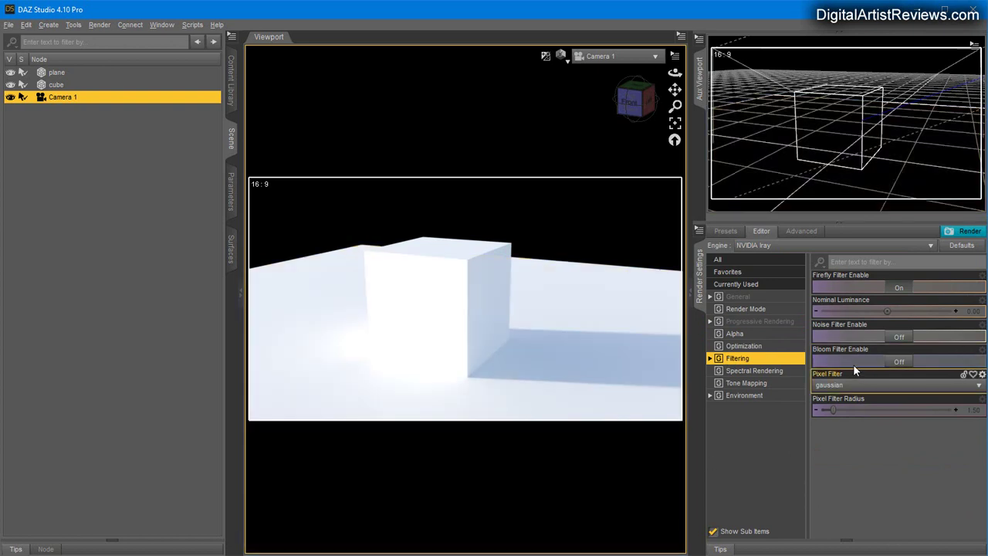
click(898, 363)
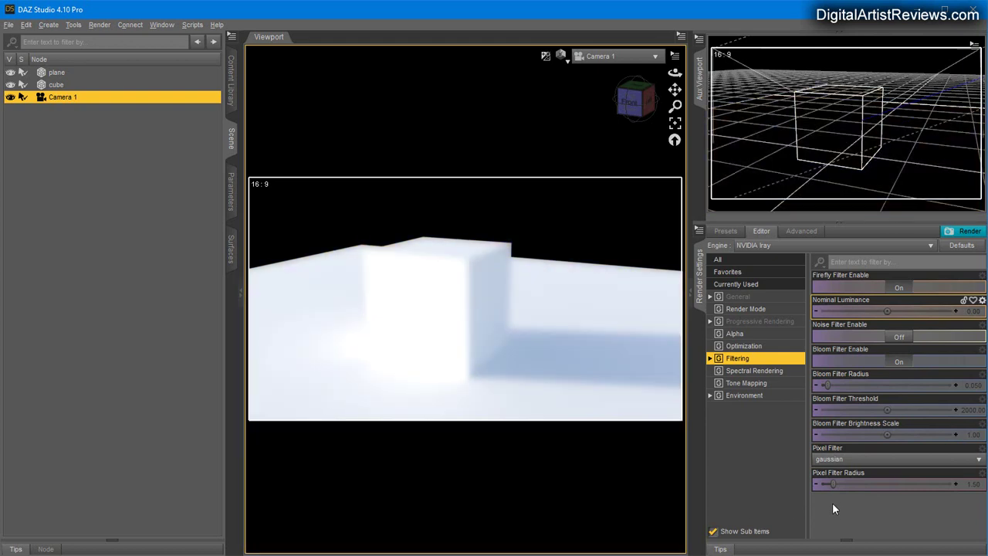
Step: Set bloom Radius 0.3, Threshold 1000 and Brightness Scale 0.3
click(972, 387)
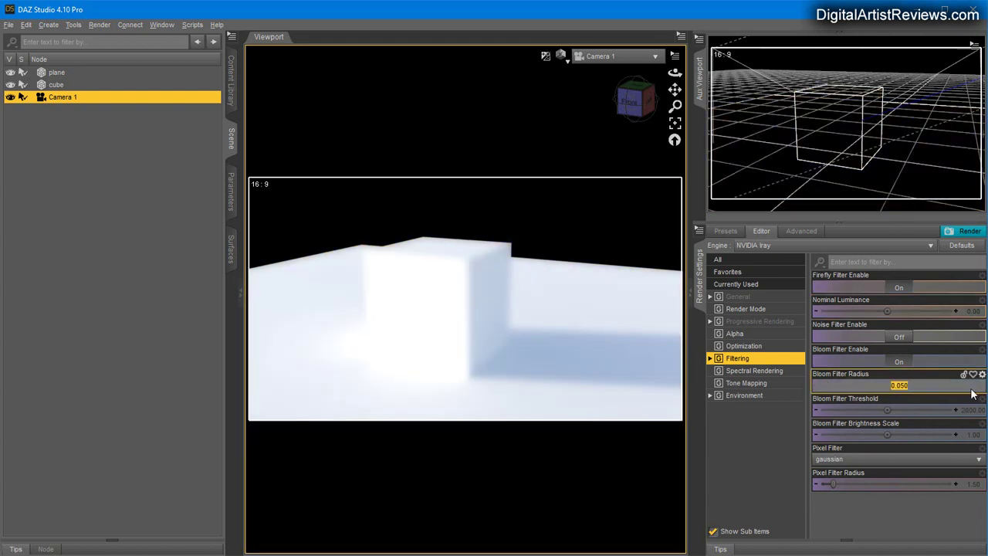
text(0.3)
key(Return)
click(971, 412)
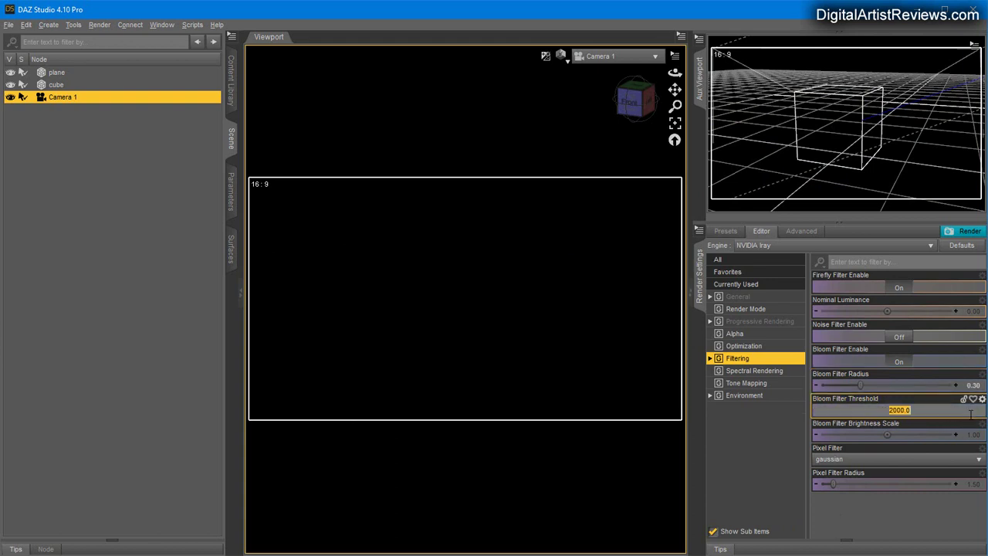
text(1000)
key(Return)
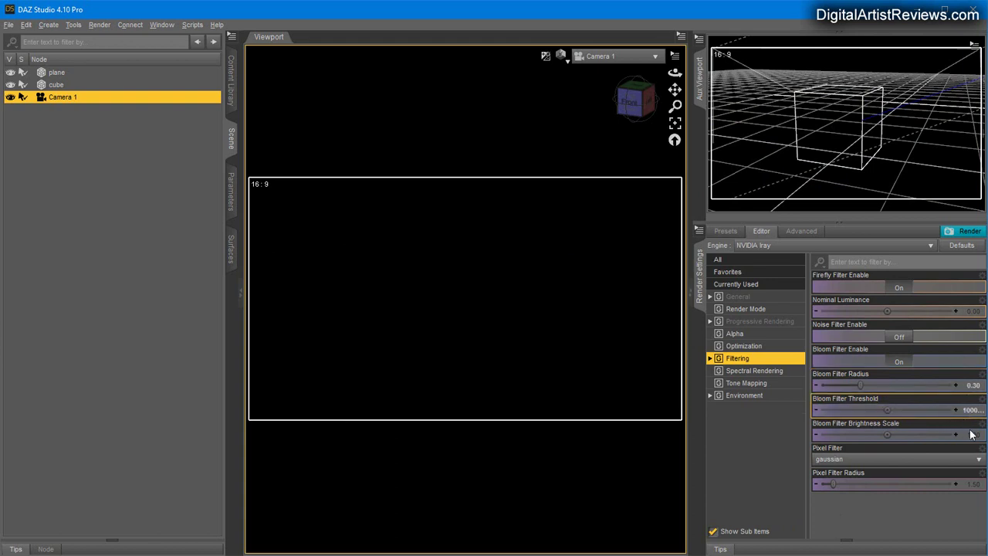
click(971, 435)
text(0.3)
key(Return)
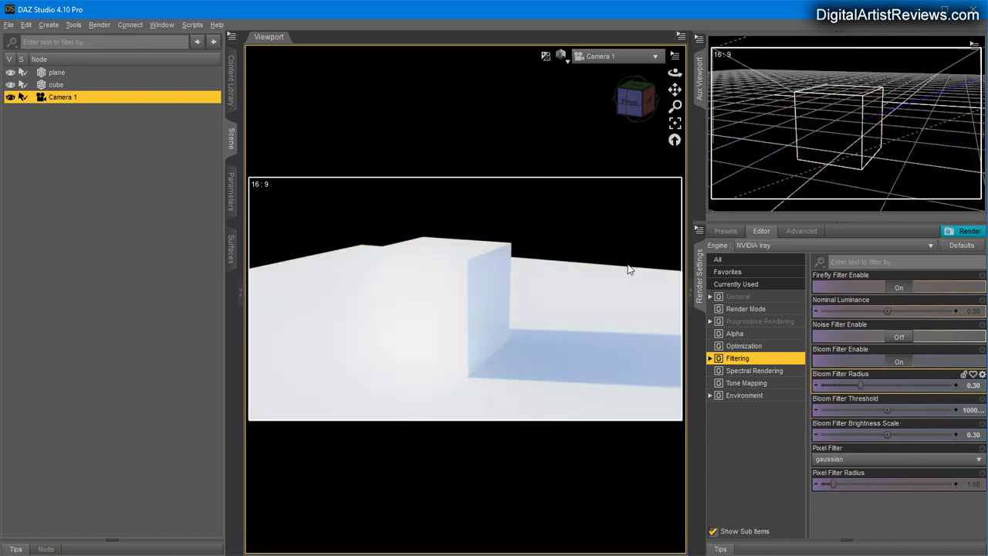
Step: Compare bloom Radius and Brightness Scale at 0.1, then return the Radius to 0.3
click(974, 385)
text(0.1)
key(Return)
click(974, 435)
text(0.1)
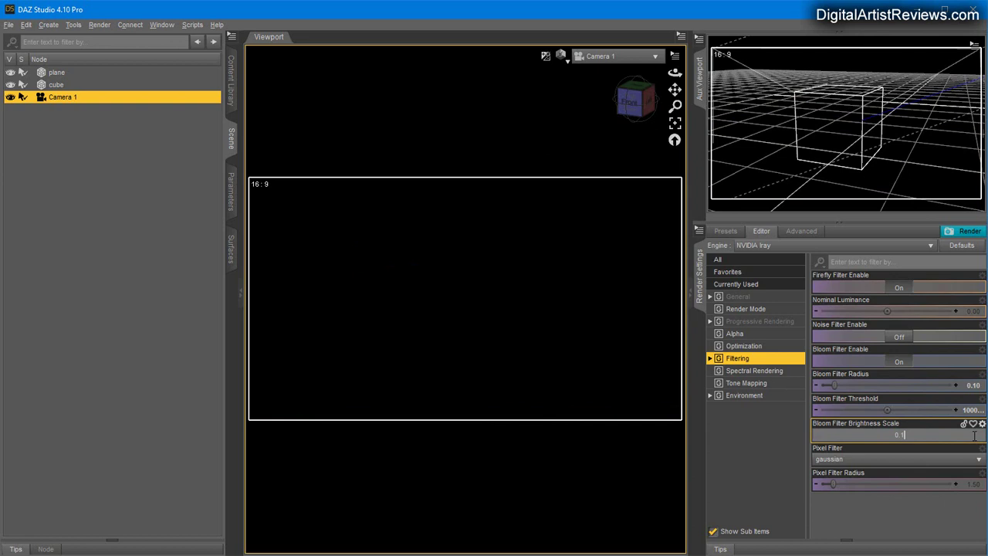
key(Return)
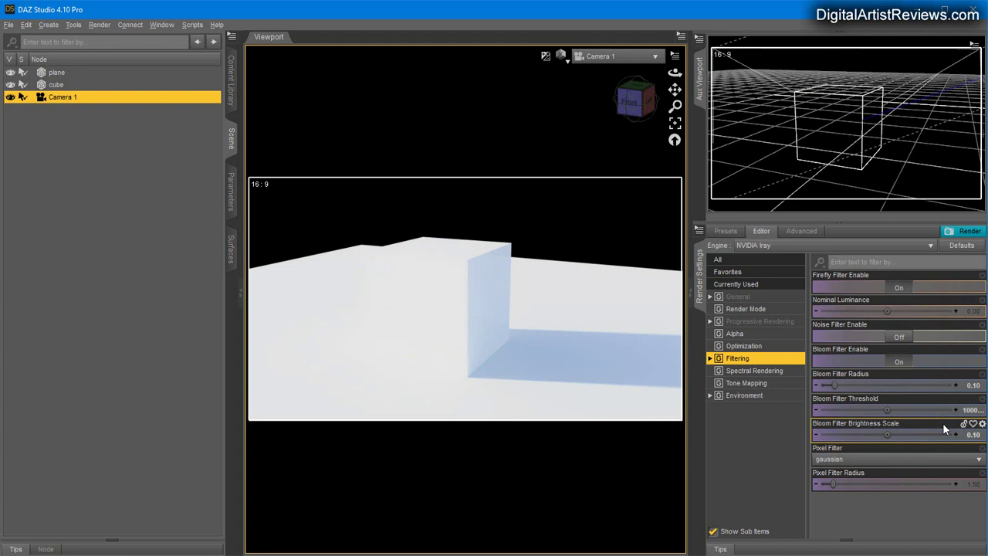
click(971, 387)
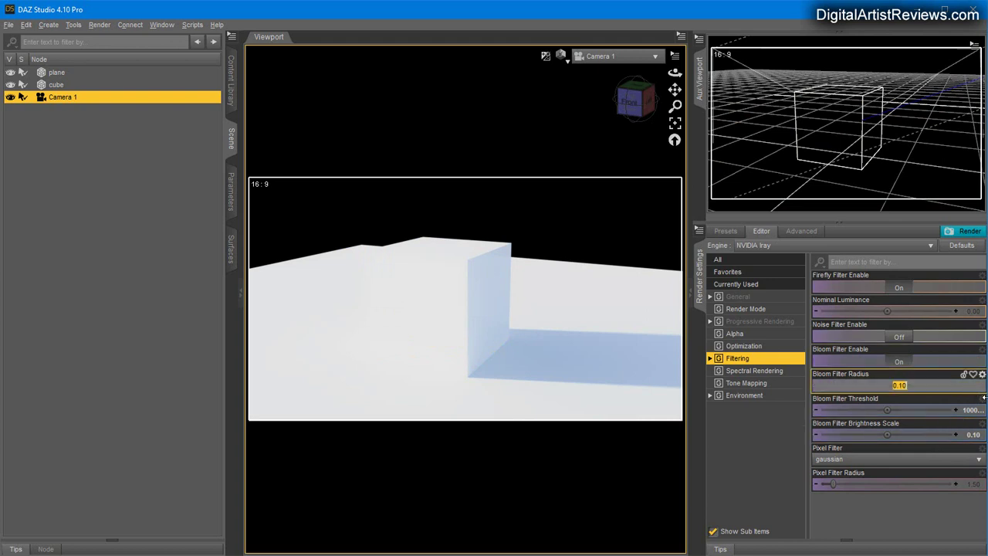
text(0.3)
key(Return)
click(972, 436)
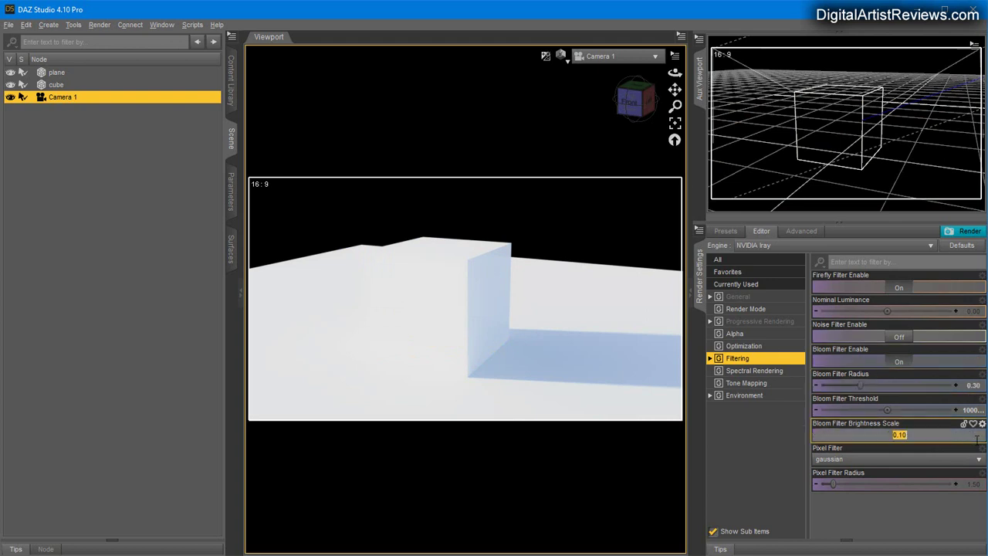
Step: Show the Tone Mapping settings, pointing out Burn Highlights and F/Stop
click(765, 371)
click(747, 384)
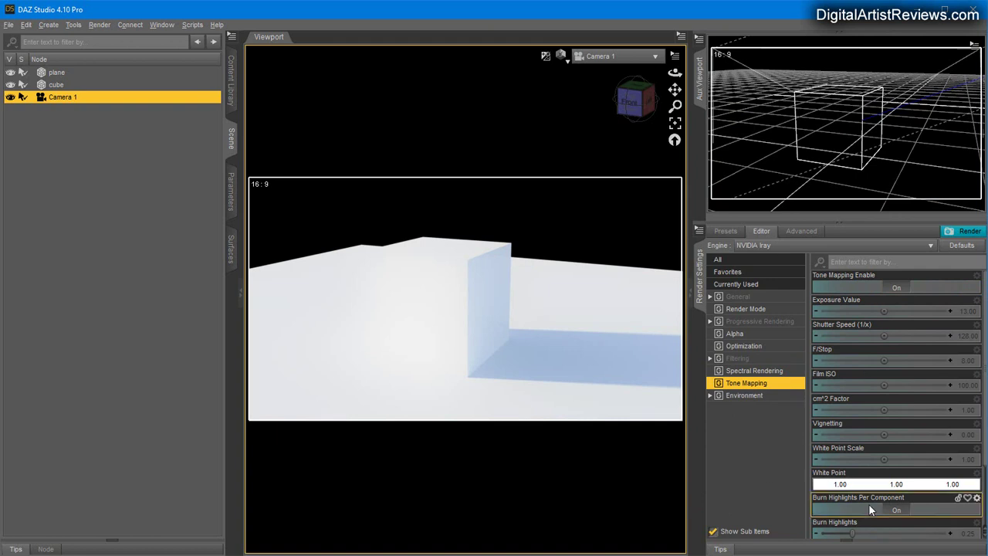
click(875, 526)
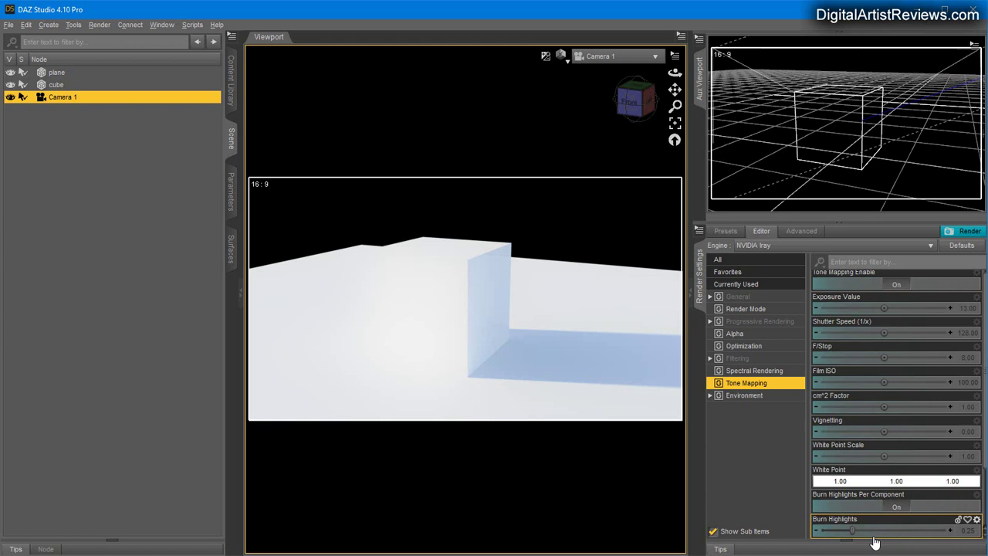
click(887, 360)
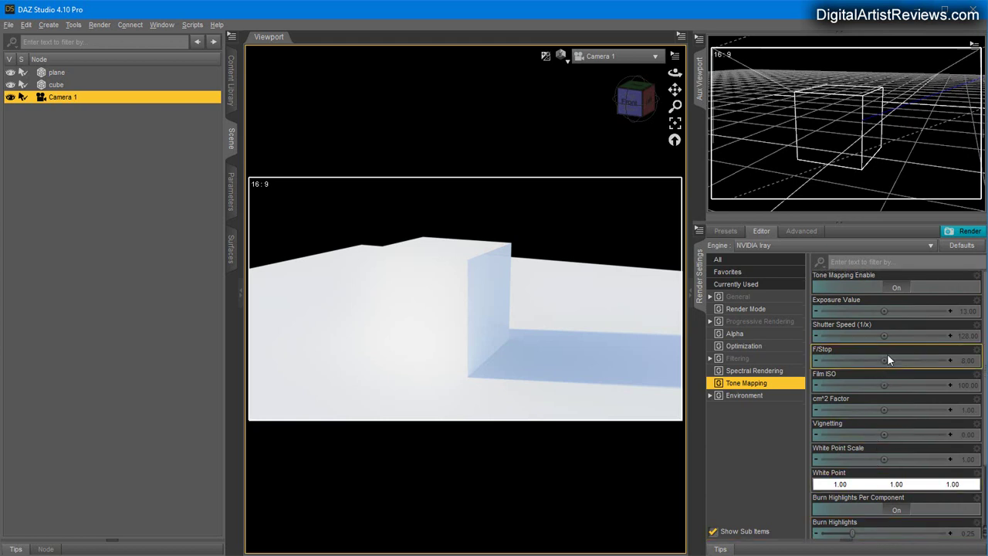
click(880, 528)
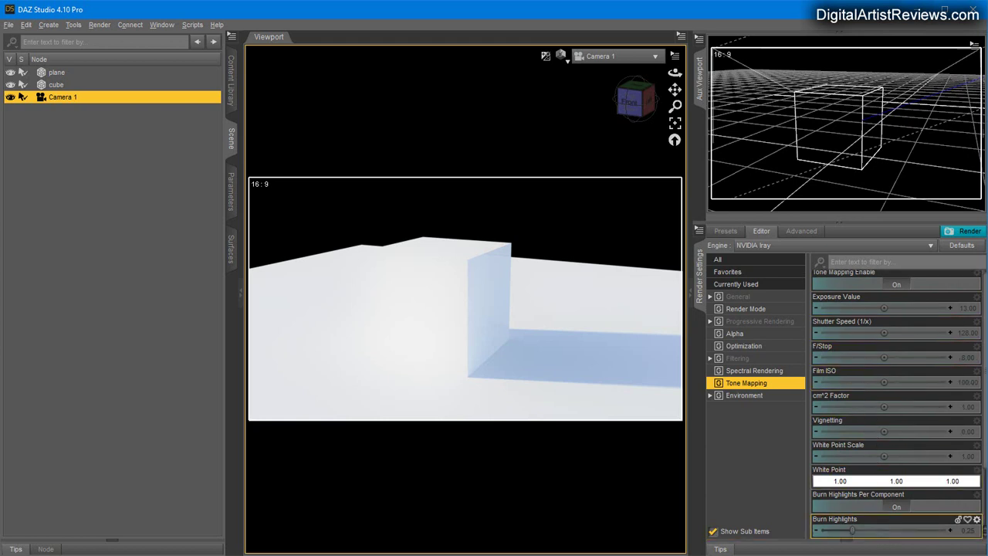
Step: Try a Film ISO of 200, then 50
click(976, 384)
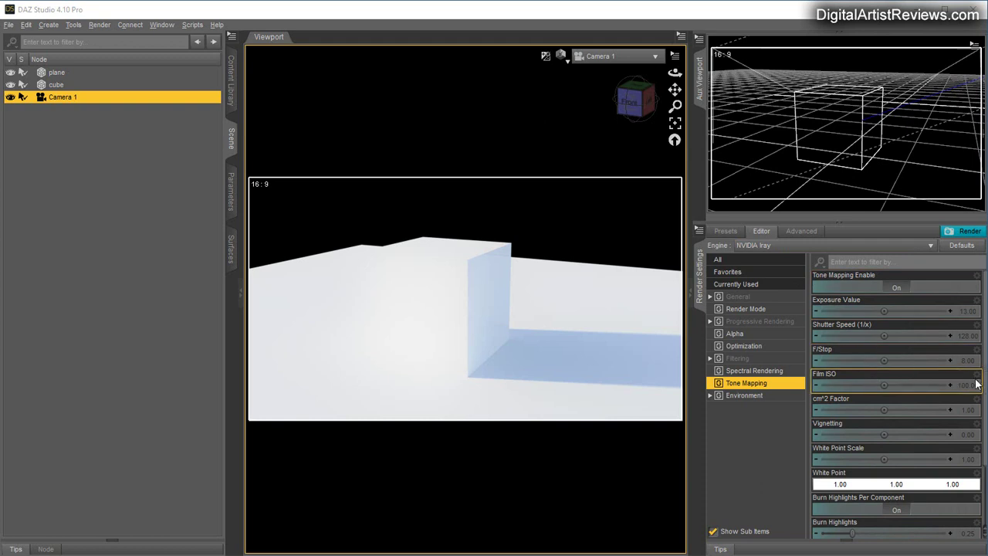
click(965, 385)
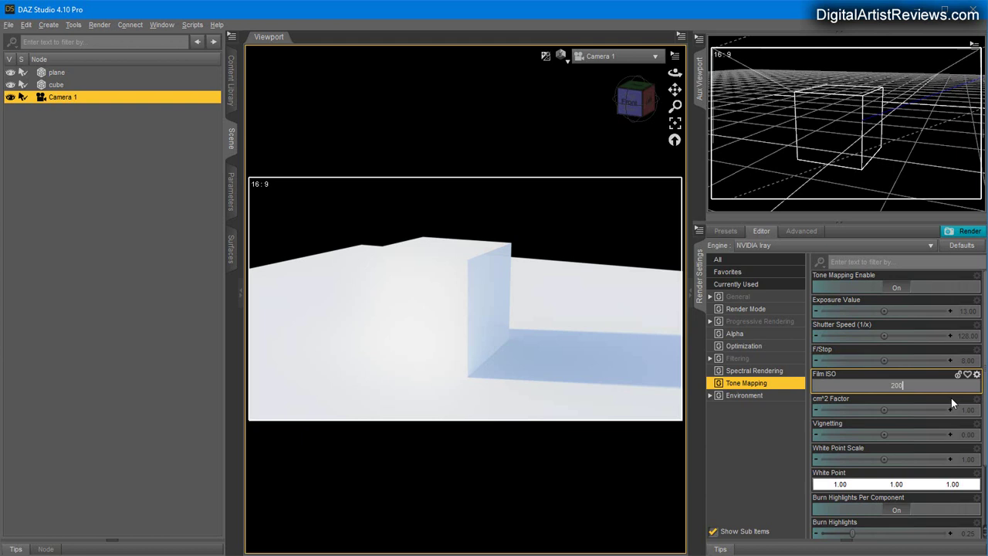
key(Return)
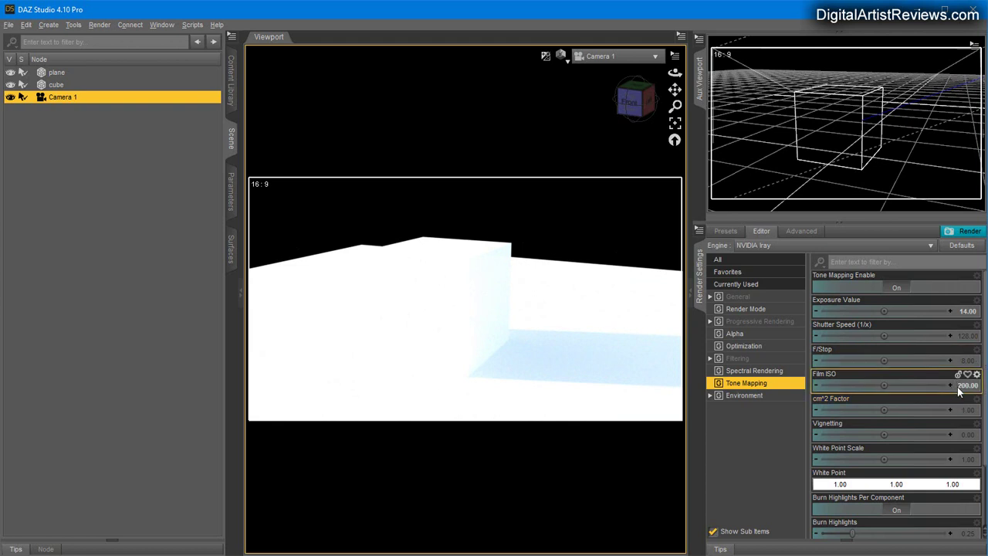
click(965, 388)
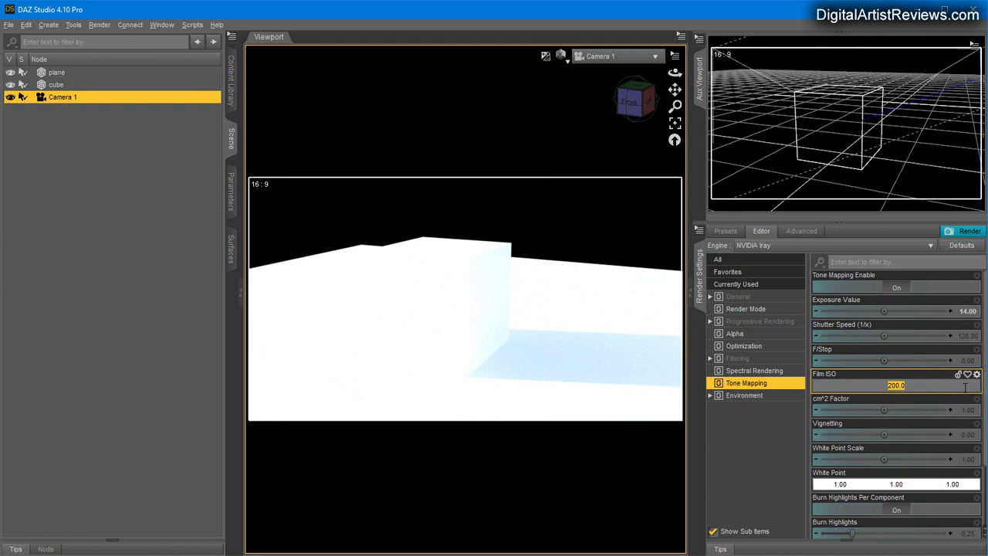
text(50)
key(Return)
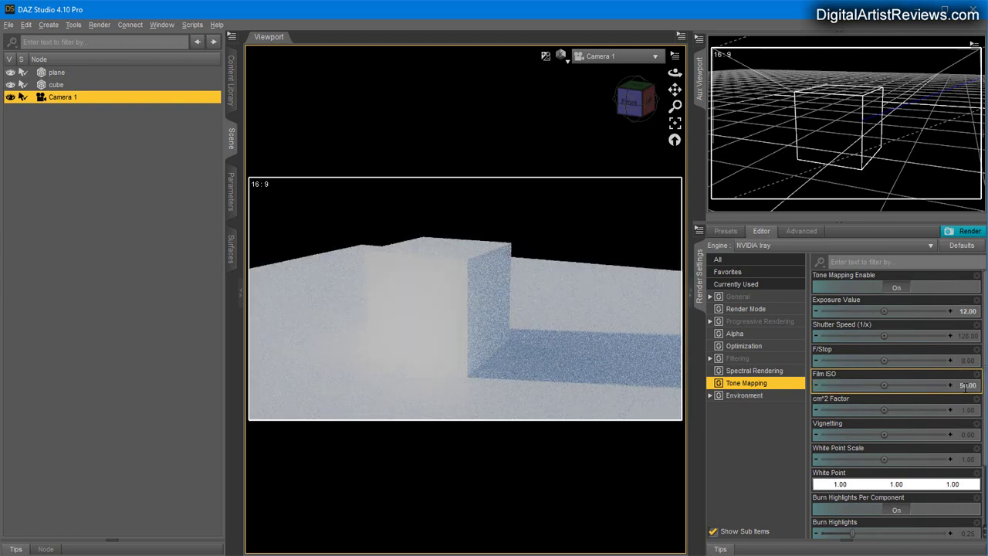
Step: Turn the bloom filter off and set Film ISO to 100
click(734, 361)
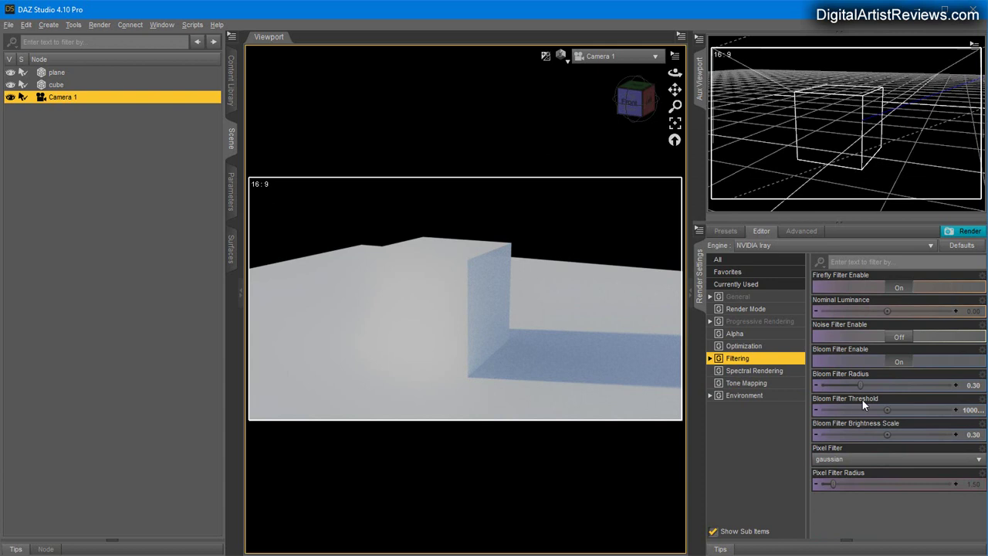
click(899, 362)
click(739, 372)
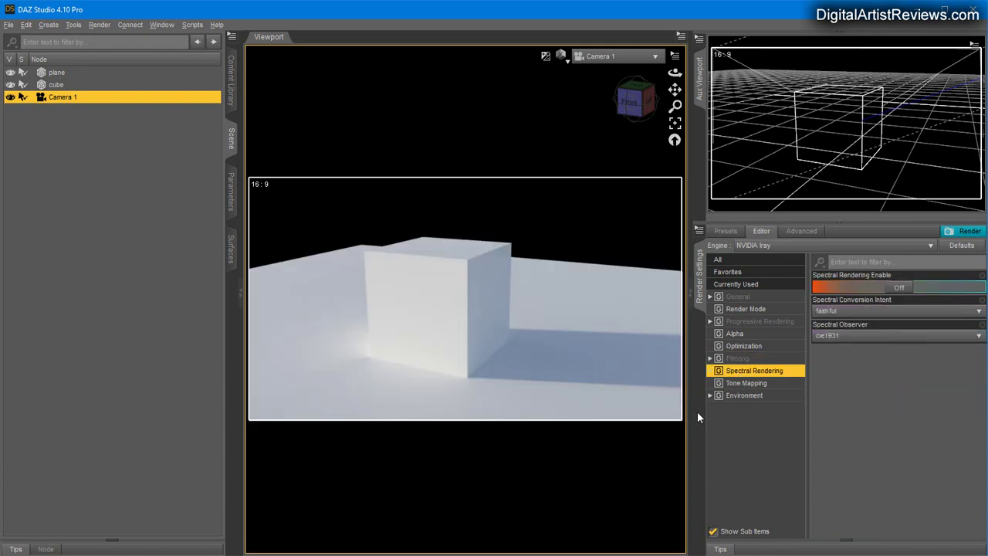
click(753, 383)
click(964, 385)
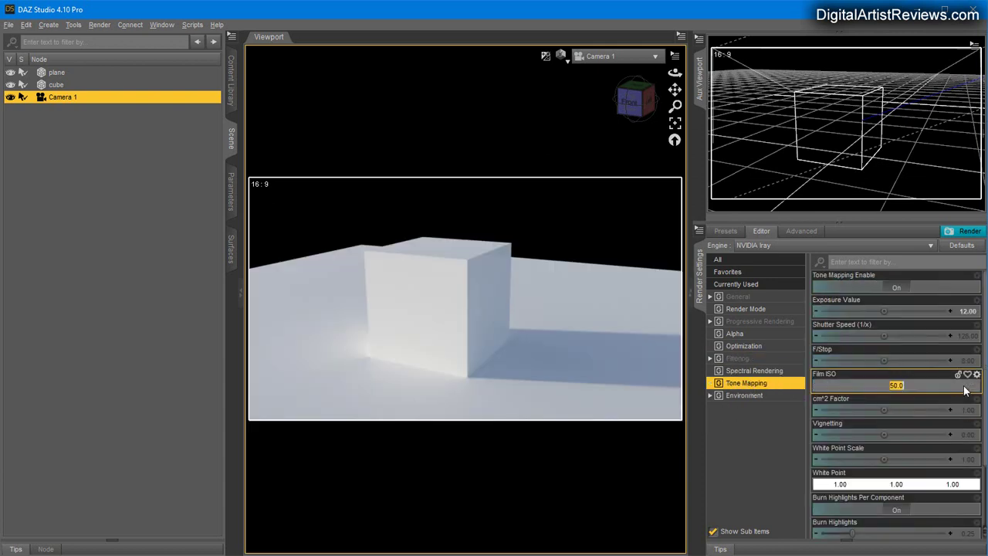
text(100)
key(Return)
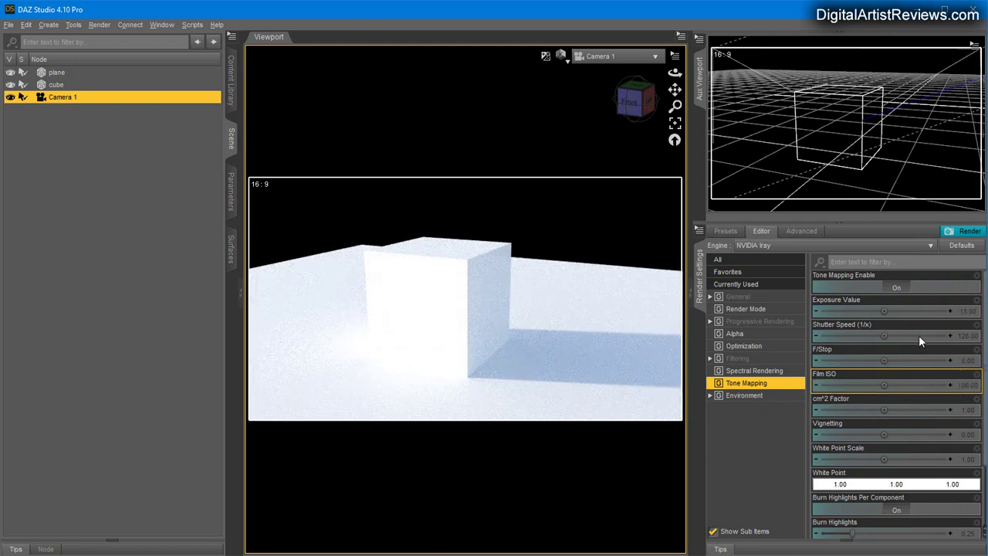
Step: Set Vignetting to 10 and dolly the camera back to compare
click(977, 434)
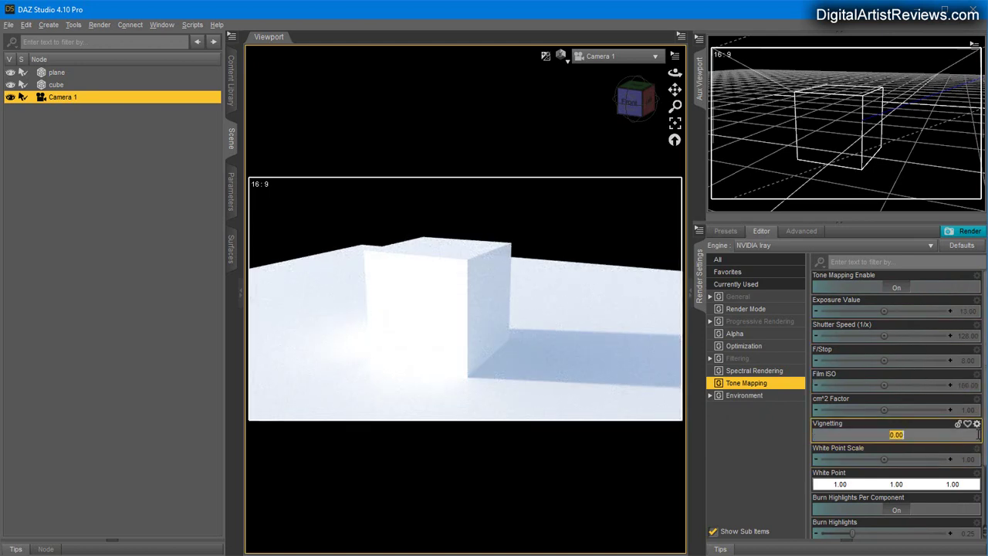
text(10)
key(Return)
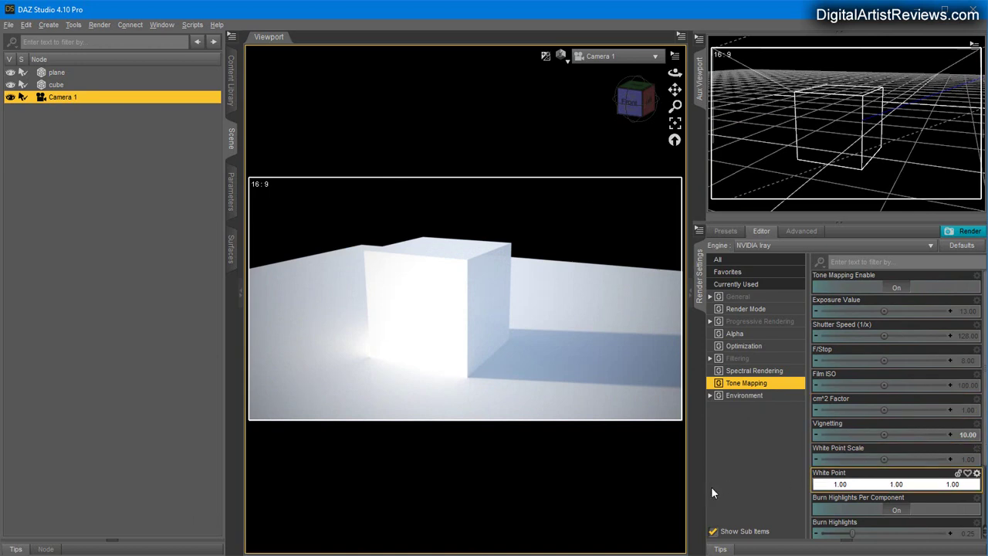
drag(675, 105, 674, 216)
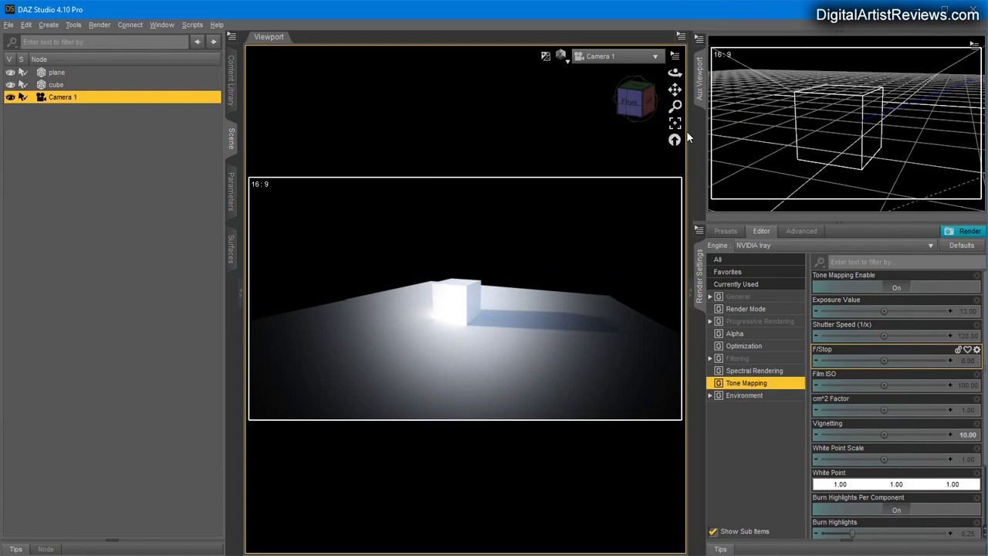
scroll(544, 340, up, 10)
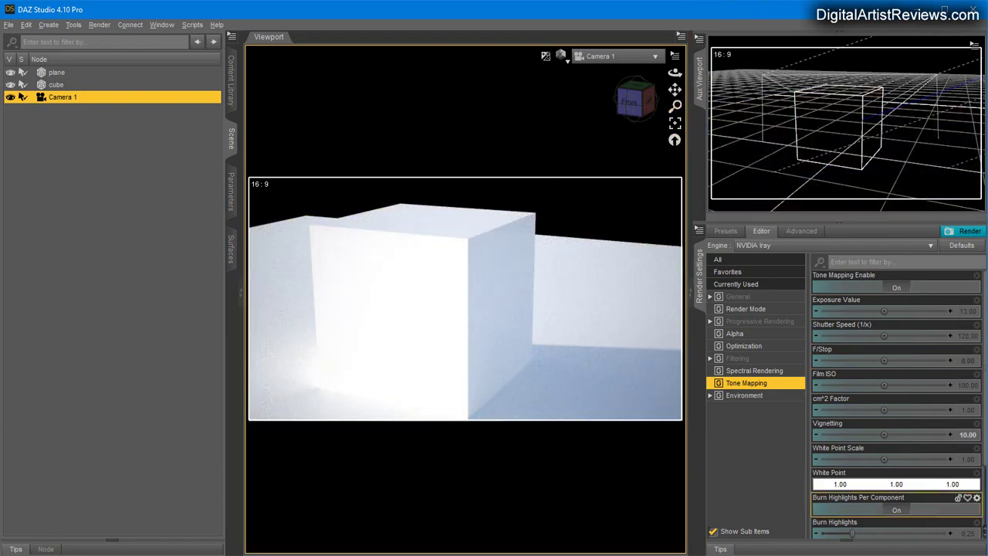
Step: Try a Vignetting of 50, then reset it to 0
click(965, 438)
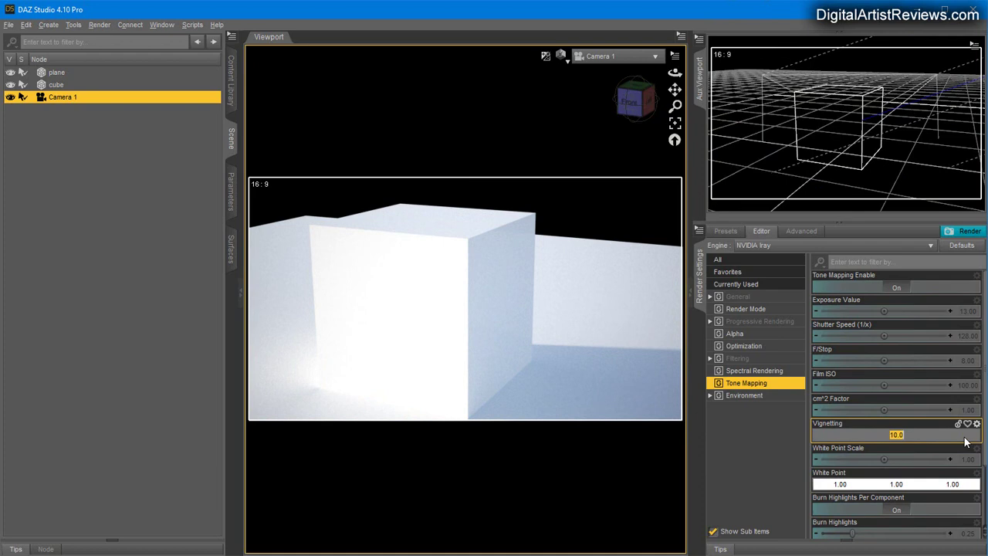
text(50)
key(Return)
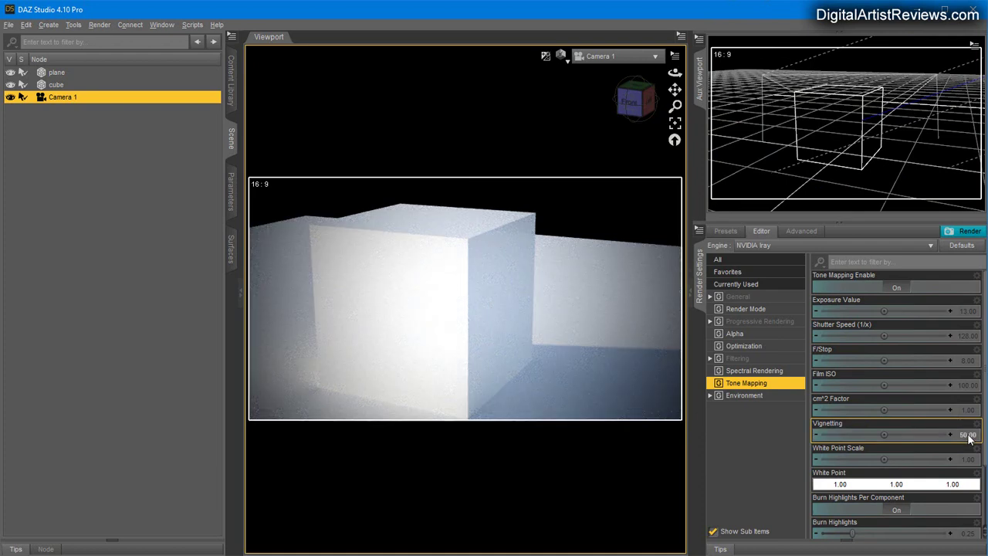
click(970, 439)
text(0)
key(Return)
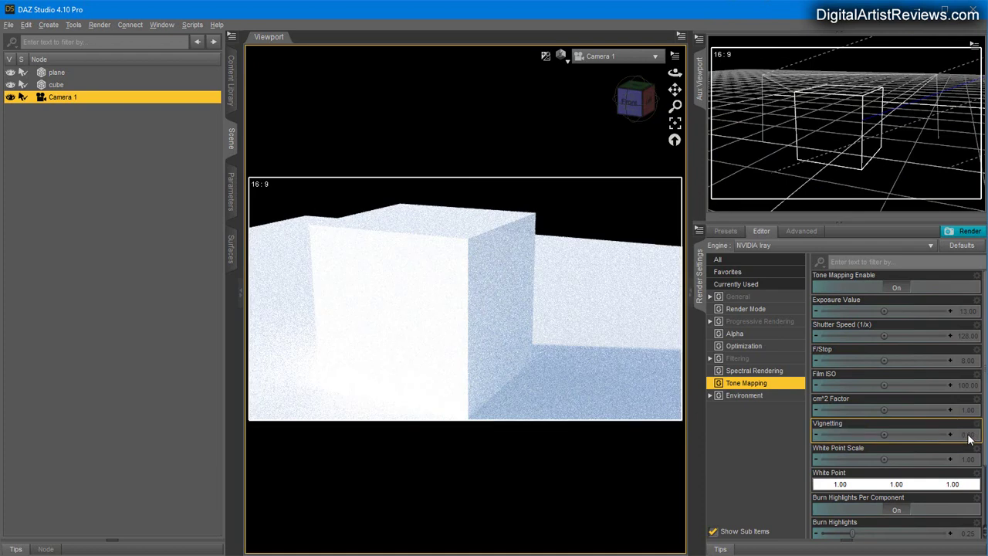
scroll(908, 399, down, 3)
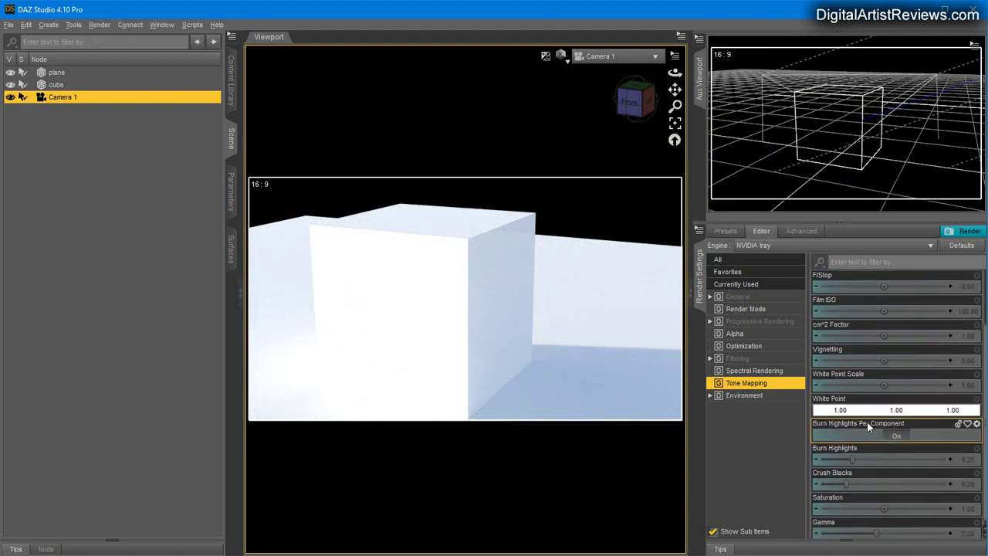
Step: Dolly out from the cube and tint the tone-mapping White Point blue
drag(675, 106, 674, 127)
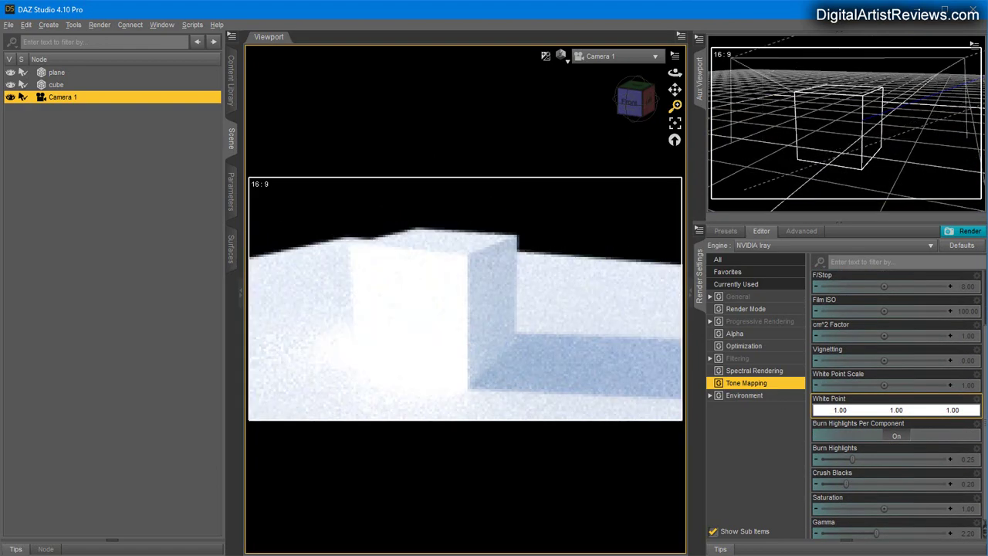
click(858, 411)
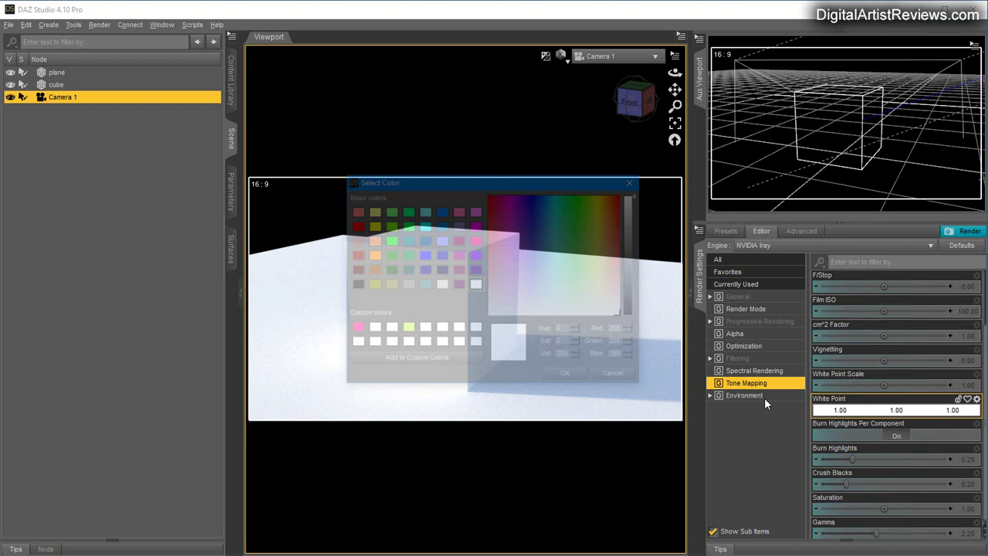
drag(465, 184, 180, 222)
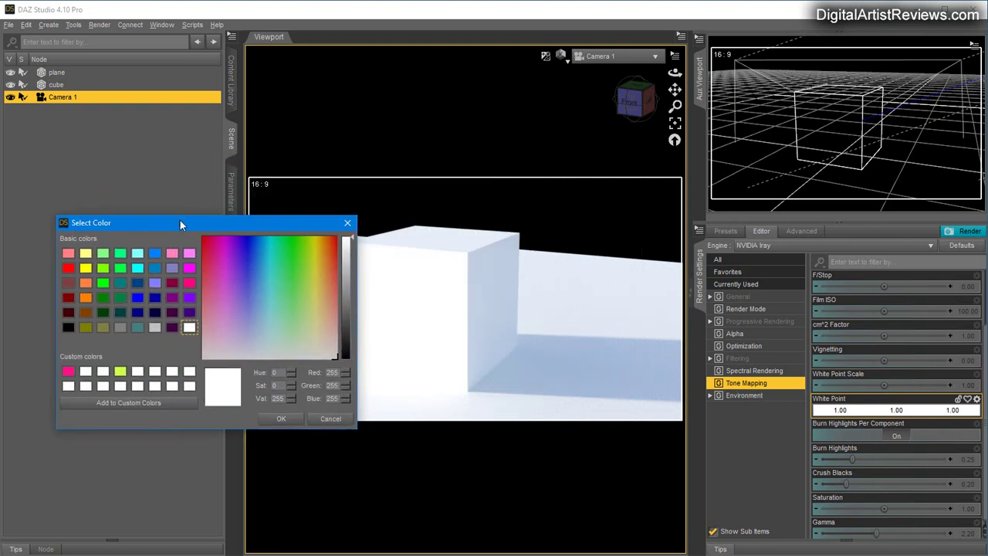
drag(272, 353, 255, 273)
click(281, 419)
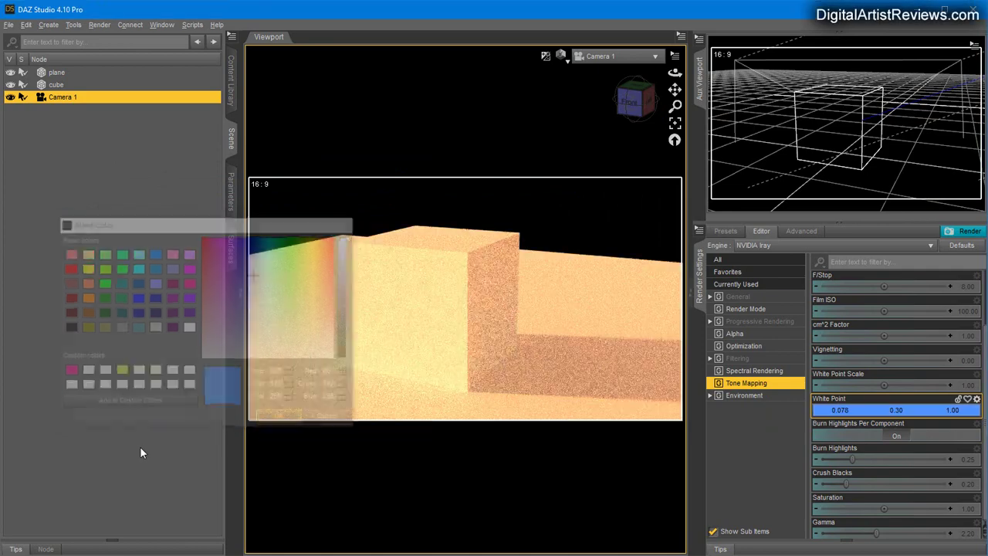
Step: Try an orange White Point, then restore it to pure white 1.00/1.00/1.00
click(875, 411)
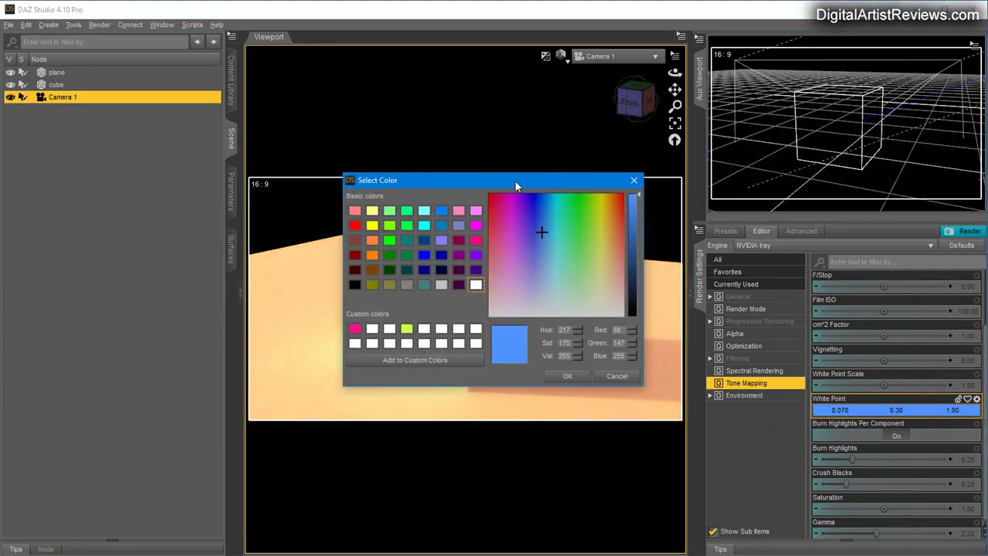
drag(515, 185, 186, 195)
drag(238, 284, 283, 238)
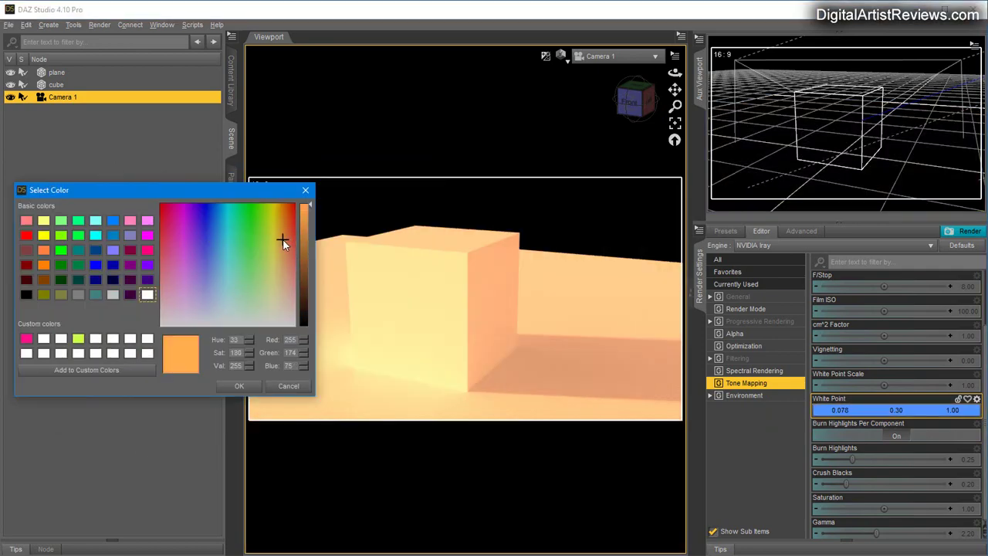
click(243, 386)
click(850, 411)
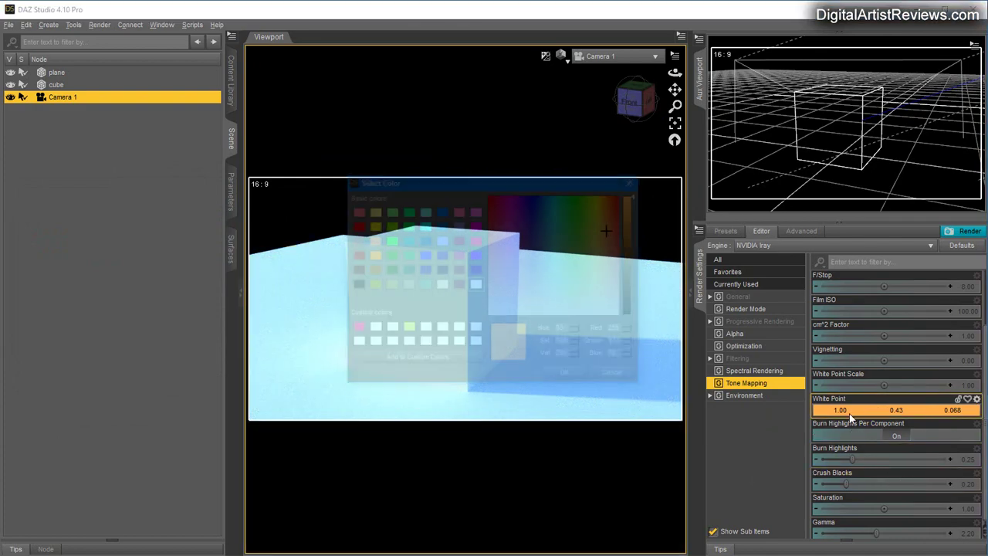
click(477, 285)
click(564, 376)
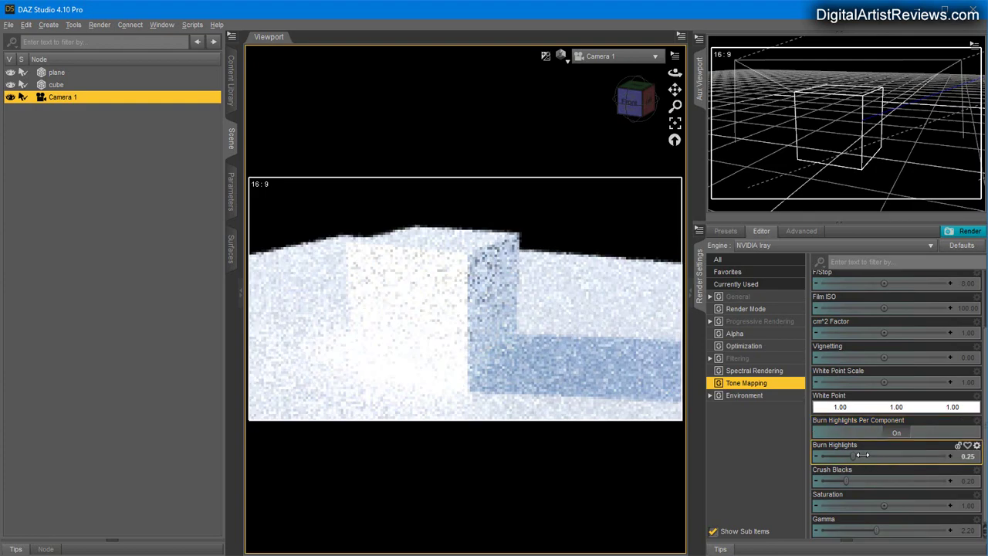
Step: Try Burn Highlights values of 1.00, 0, 1 and 0.2 to compare the preview
drag(862, 455, 964, 446)
double_click(968, 459)
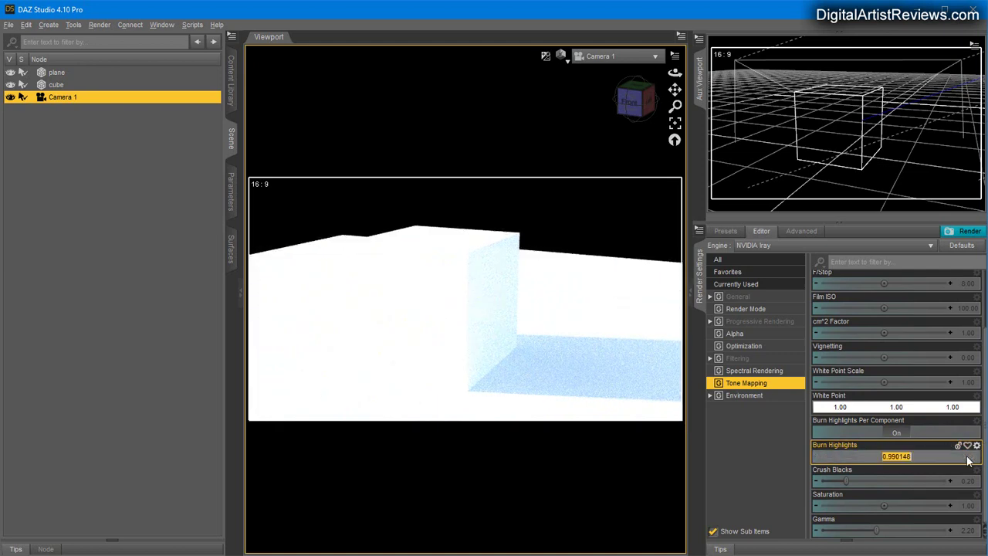
text(0)
key(Return)
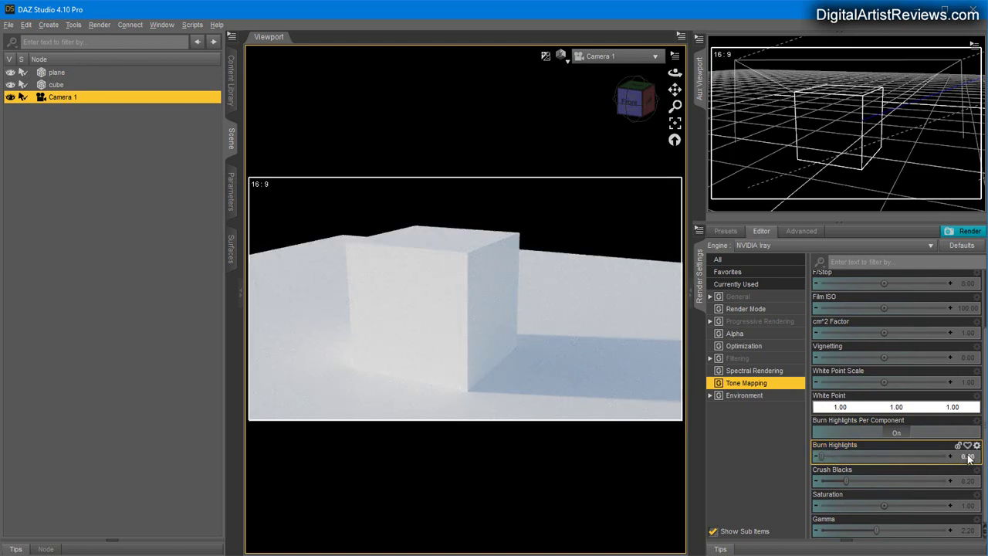
double_click(967, 457)
text(1)
key(Return)
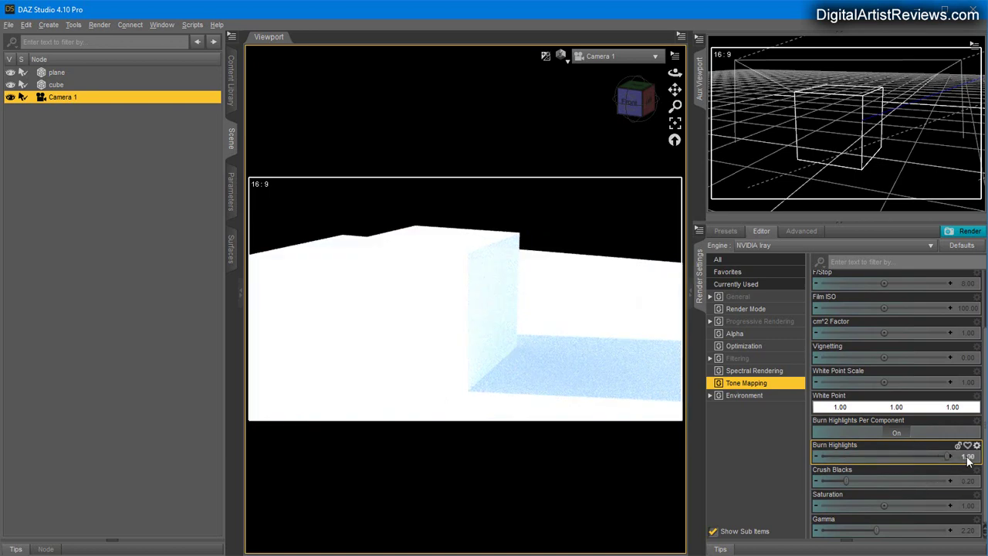
double_click(966, 457)
text(0.2)
key(Return)
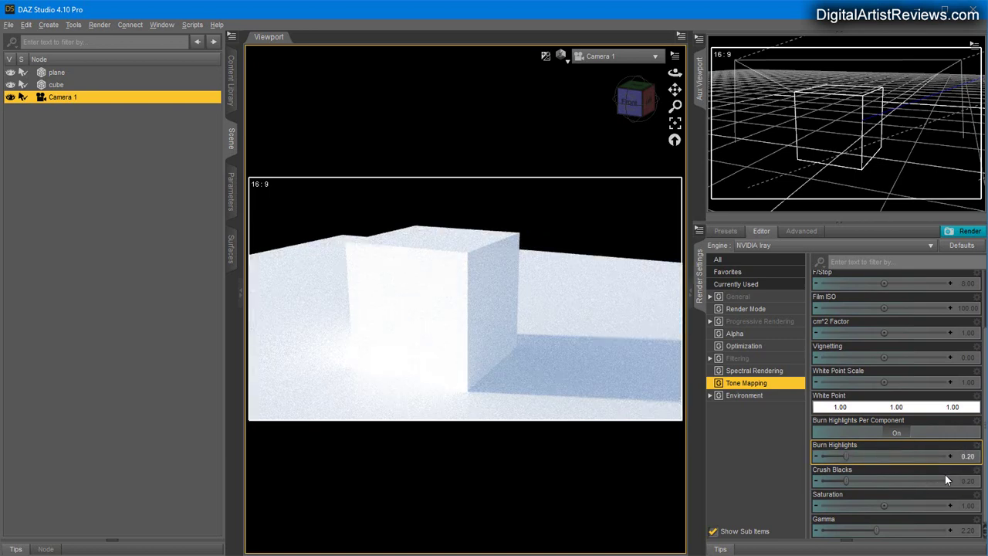
Step: Undo the Burn Highlights changes repeatedly until it returns to 0.25
double_click(967, 459)
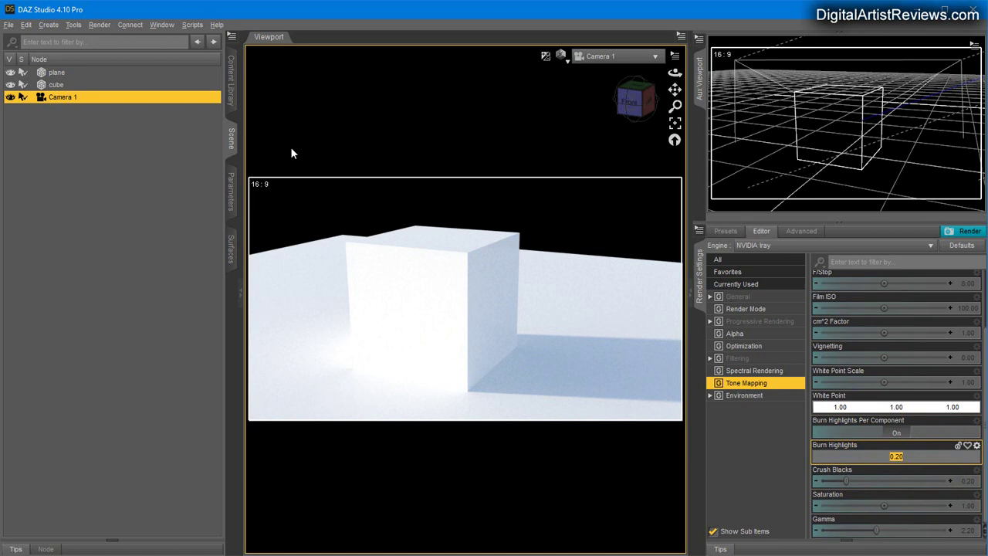
click(26, 25)
click(62, 39)
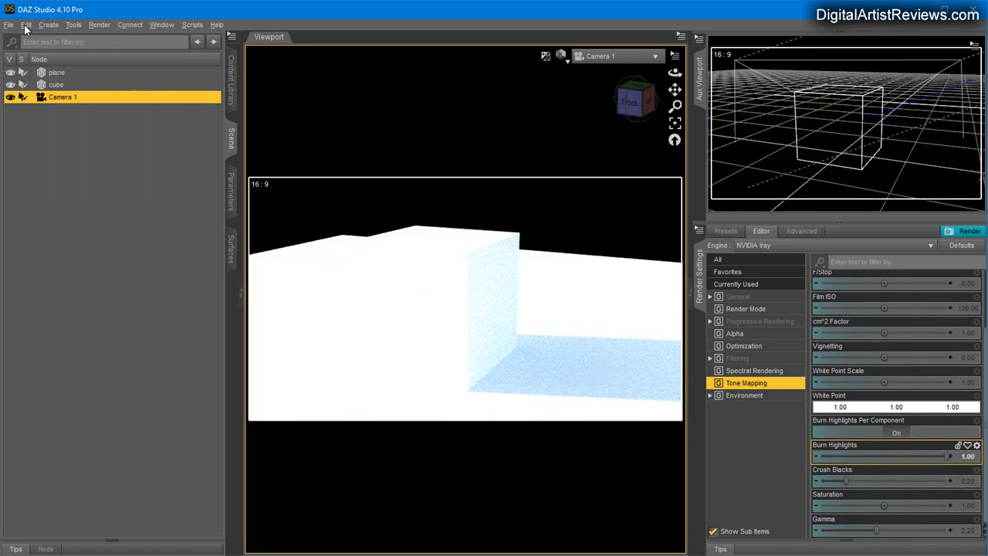
click(26, 24)
click(62, 40)
click(26, 25)
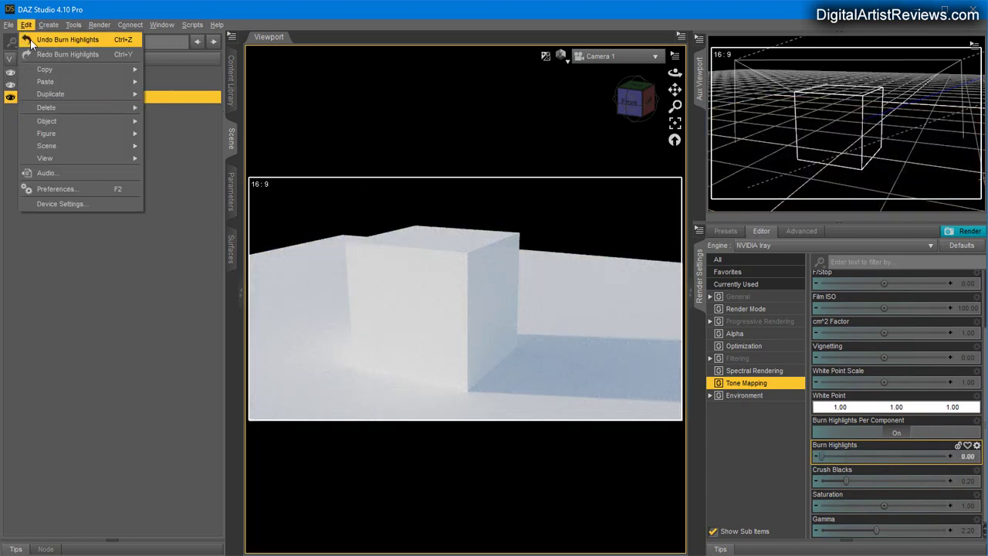
click(61, 39)
click(26, 24)
click(32, 40)
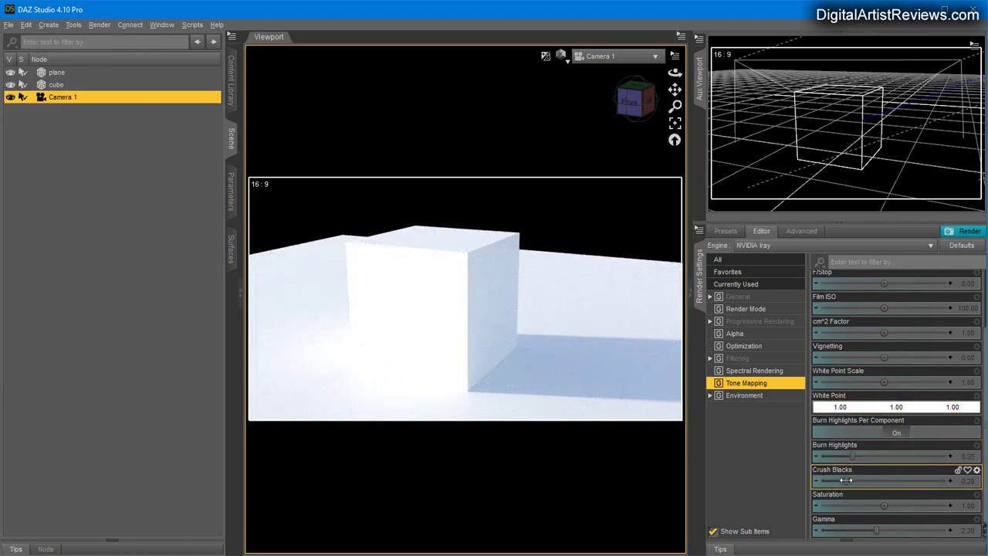
Step: Set Crush Blacks to 0.2 in Tone Mapping
mouse_move(846, 480)
drag(846, 480, 949, 480)
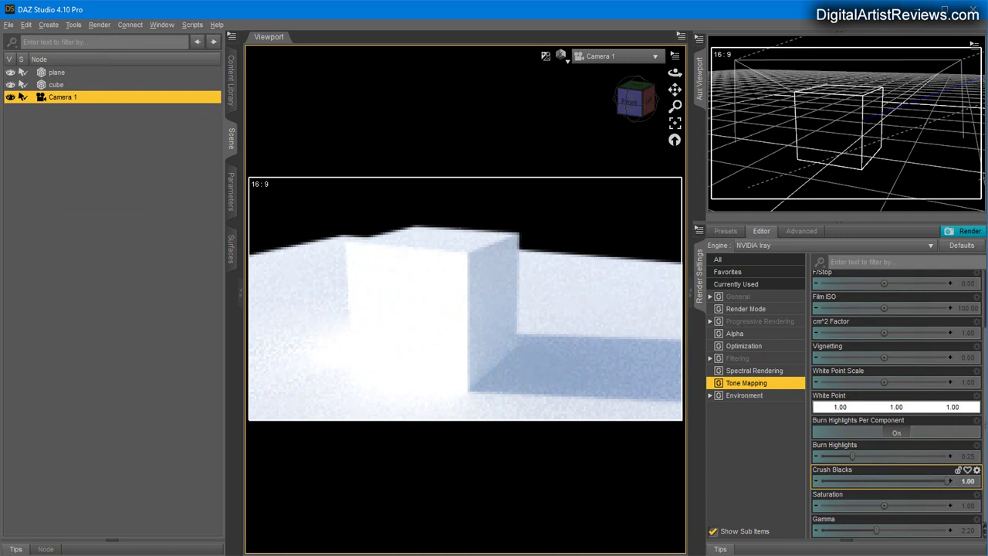
click(968, 482)
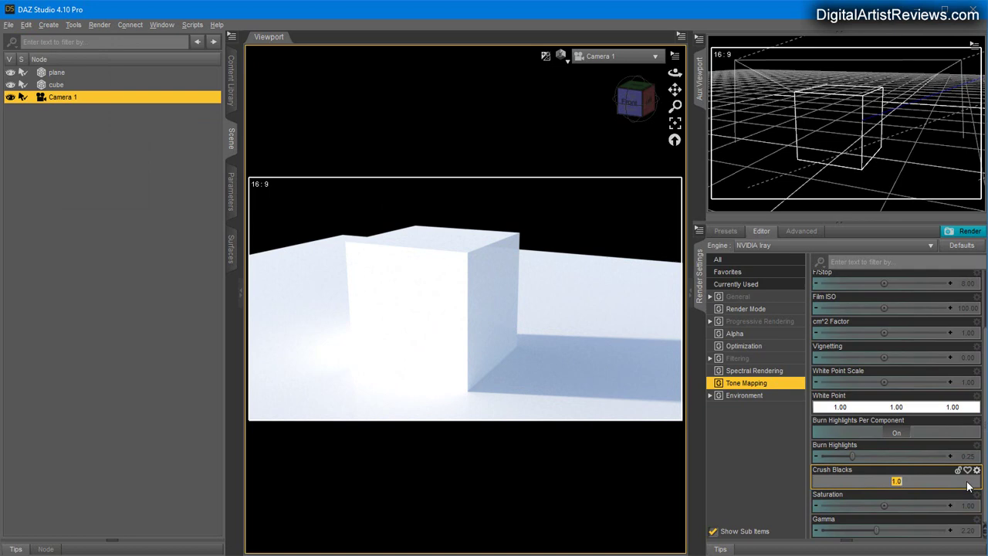
text(0.2)
key(Return)
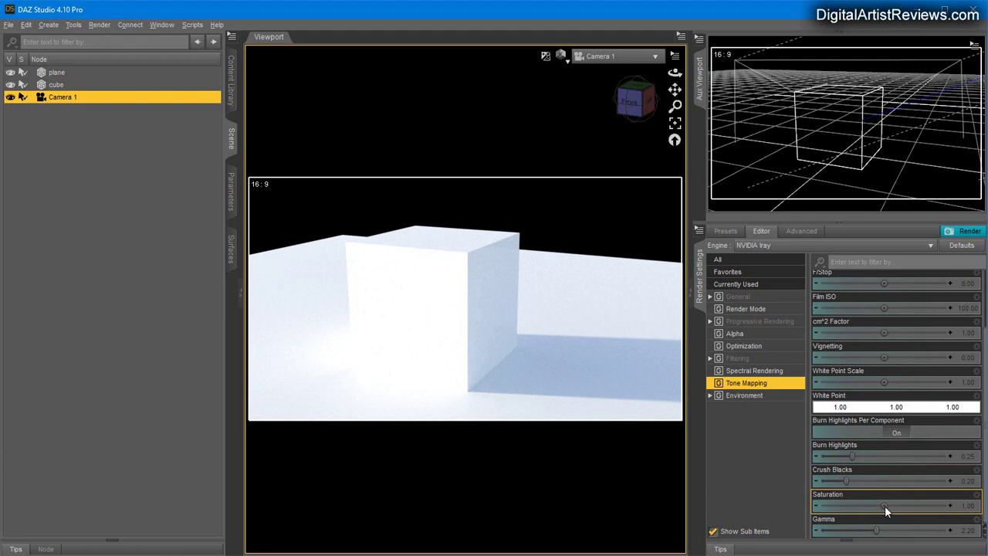
Step: Raise Saturation briefly, set Gamma to 2.20, then undo Saturation back to 1.00
drag(885, 505, 896, 525)
click(967, 530)
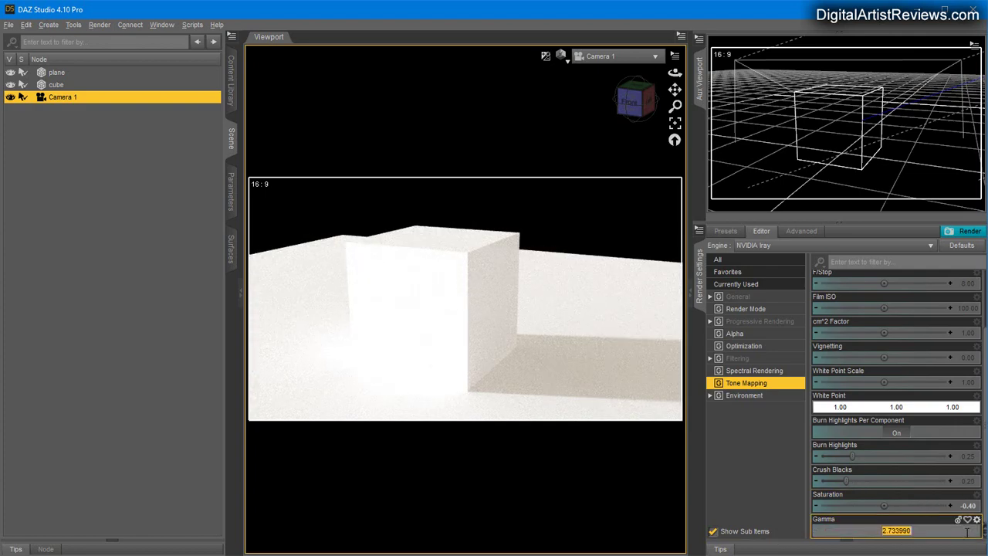
text(2)
key(Return)
key(ctrl+z)
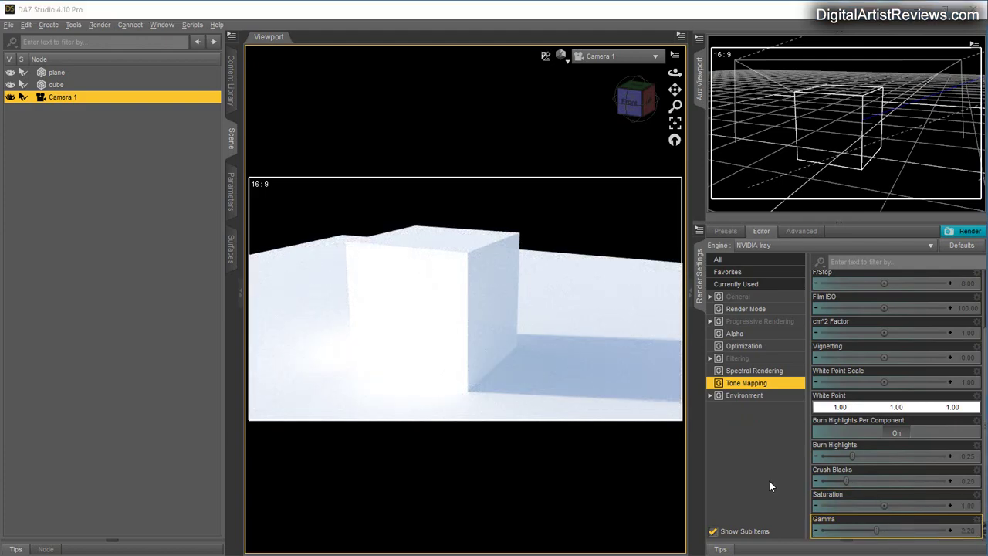
Step: Show the Environment render settings and select Dome Only as Environment Mode
click(748, 396)
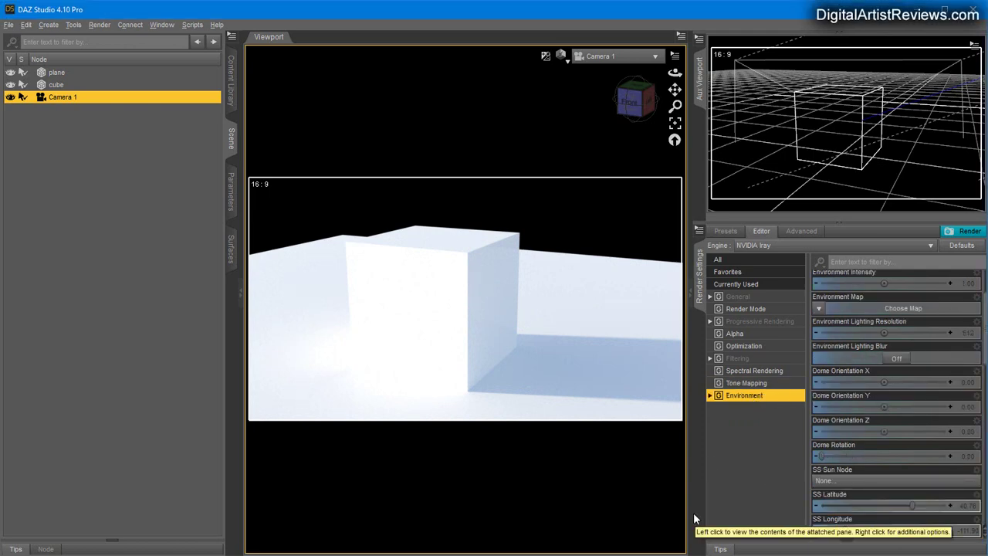
scroll(914, 445, up, 3)
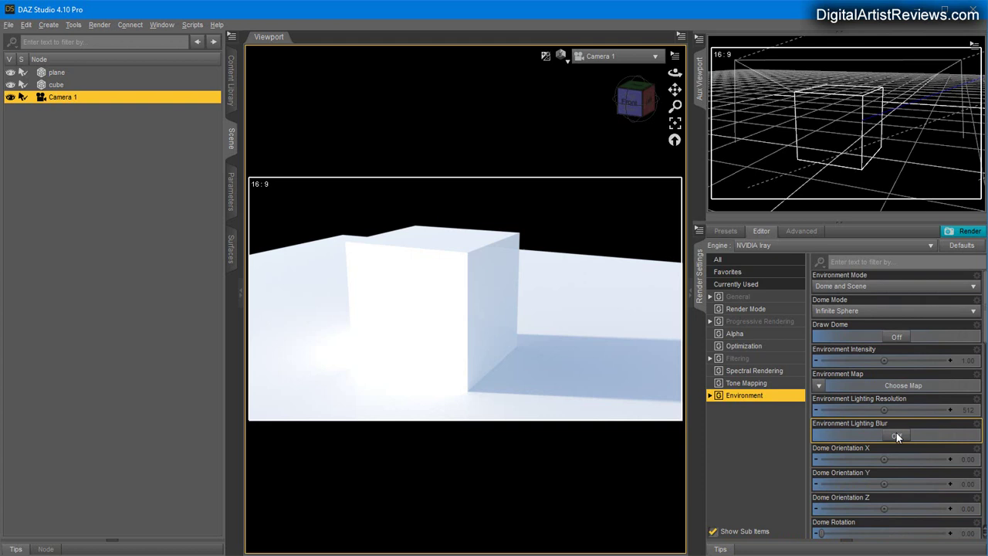
click(864, 288)
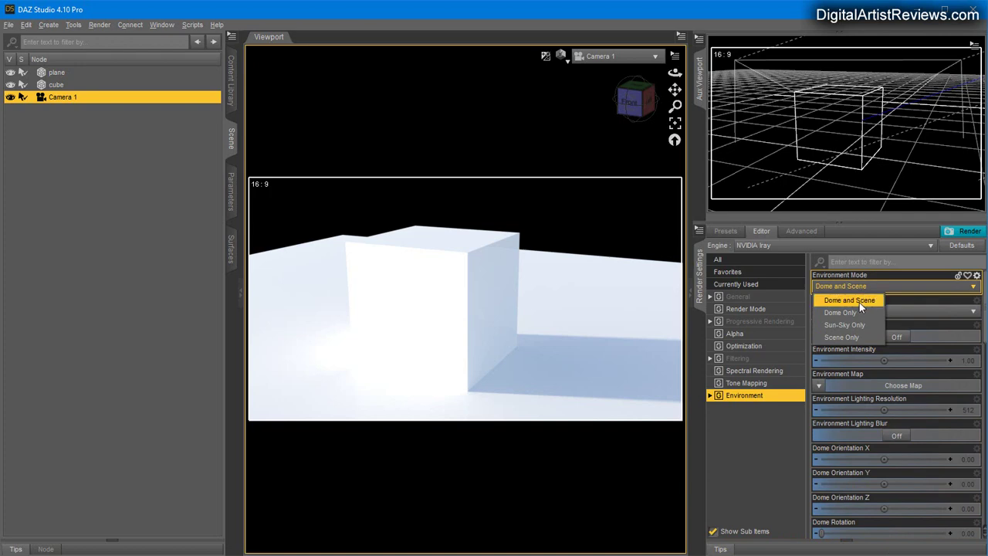
click(859, 301)
click(853, 288)
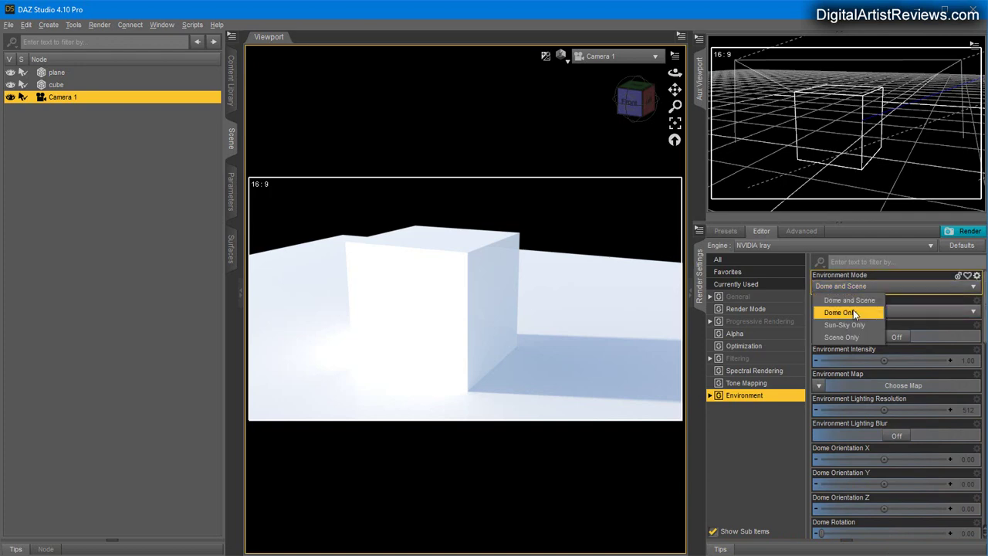
click(852, 311)
Step: Try Scene Only environment mode, then set it back to Dome Only
click(858, 288)
click(843, 337)
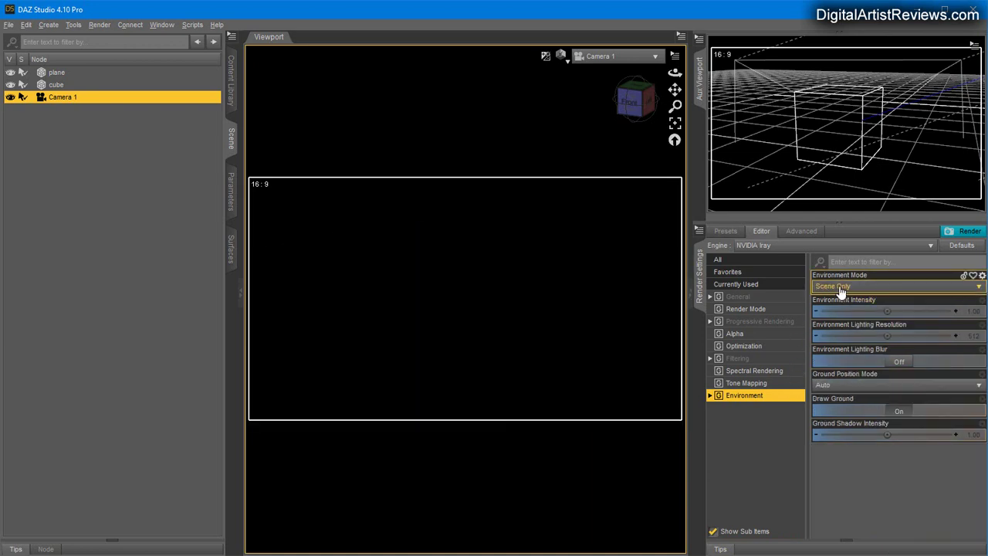
click(46, 25)
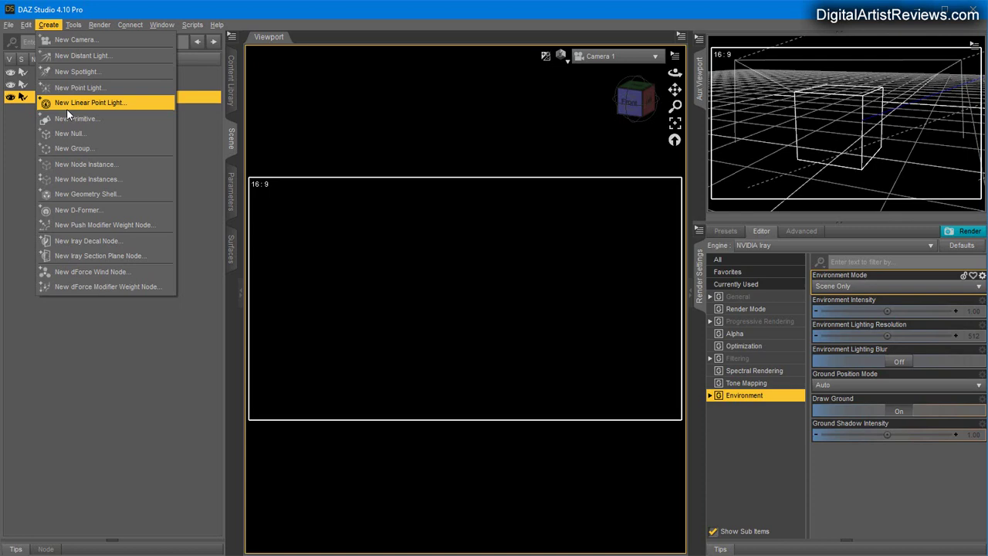
click(507, 15)
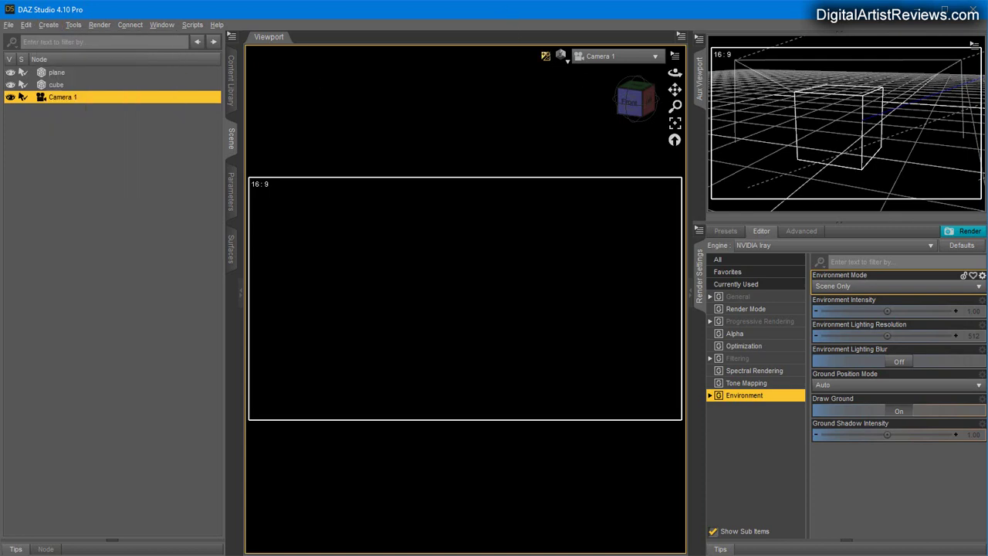
click(834, 287)
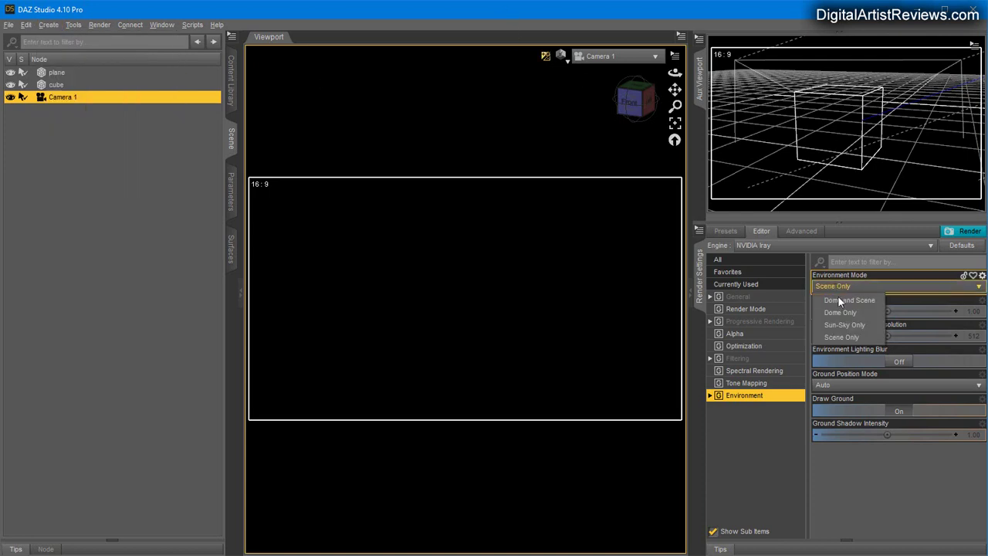
click(839, 303)
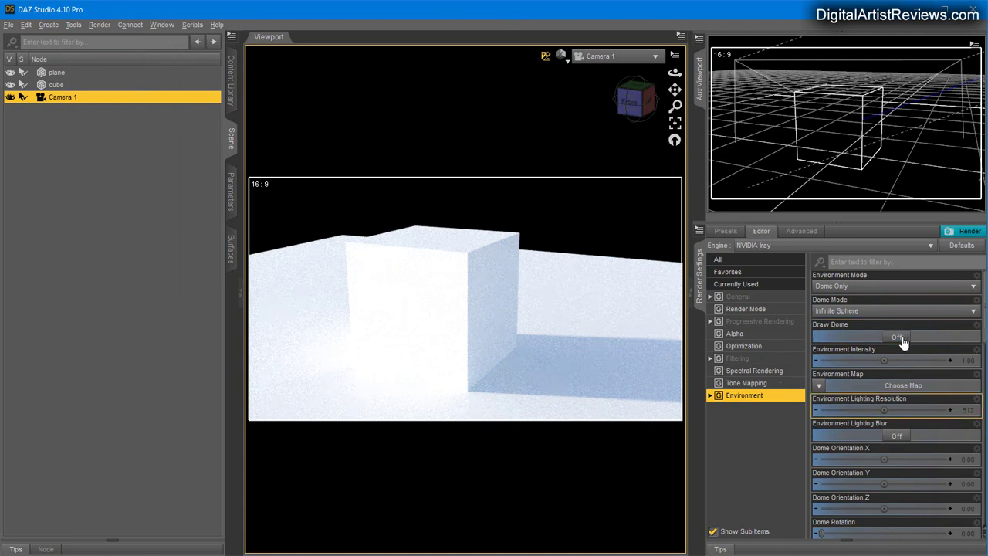
scroll(867, 395, down, 2)
scroll(867, 394, down, 1)
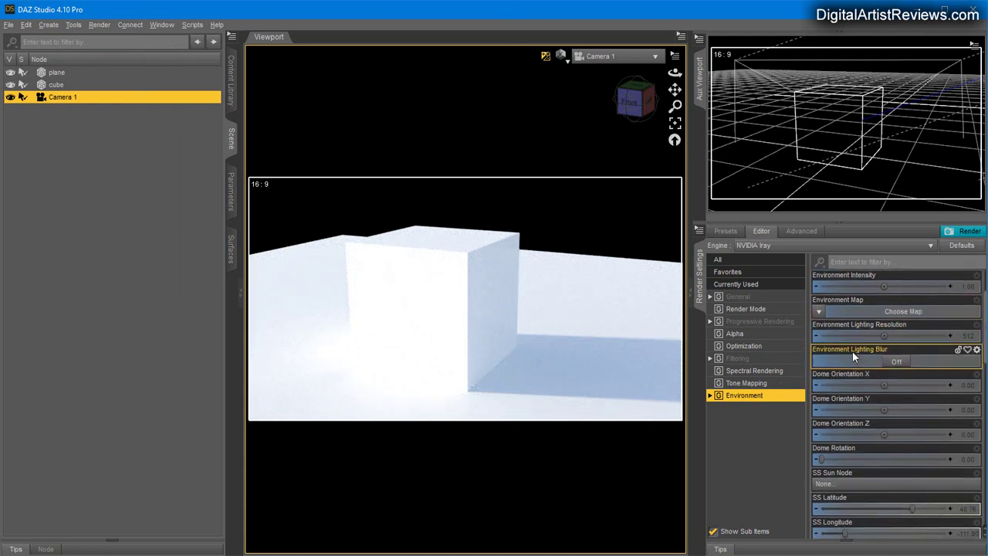
Step: Set Environment Map to None and change the sun-sky day to 2015-06-10
click(820, 312)
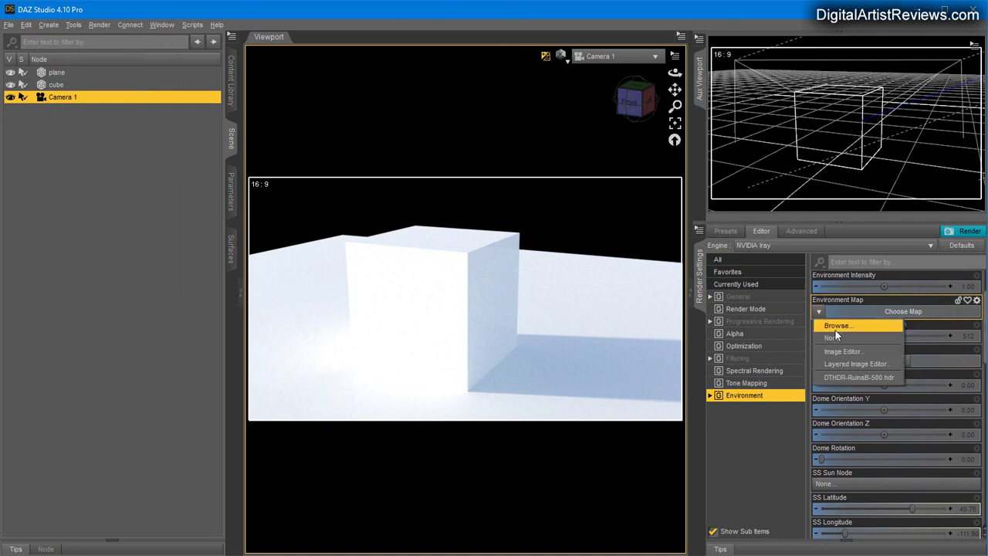
click(832, 336)
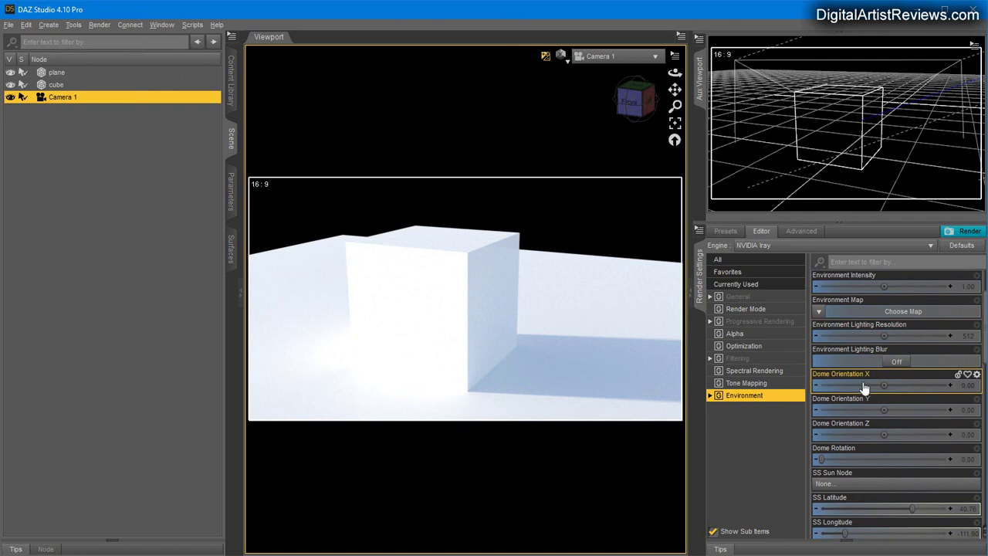
scroll(864, 378, down, 3)
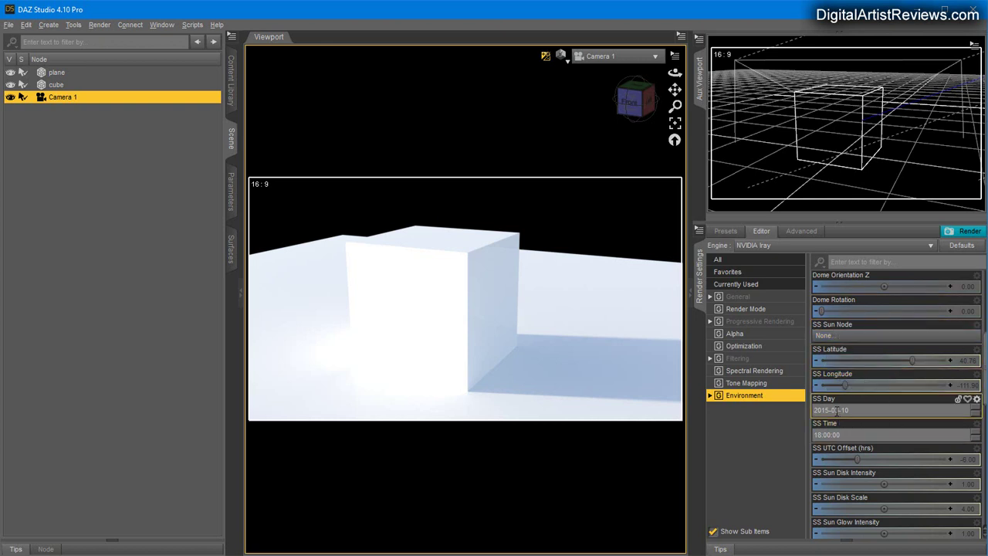
text(6)
key(Return)
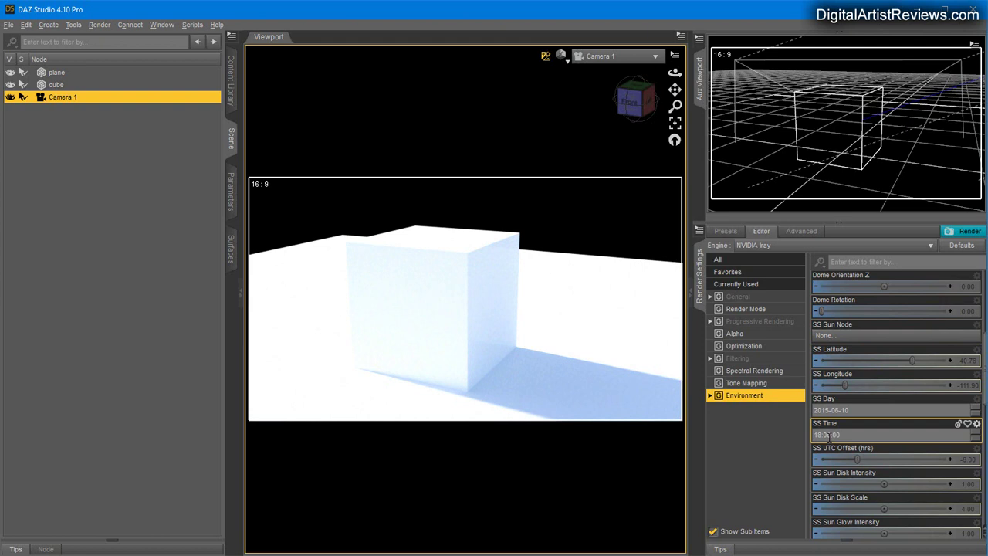
scroll(865, 454, down, 3)
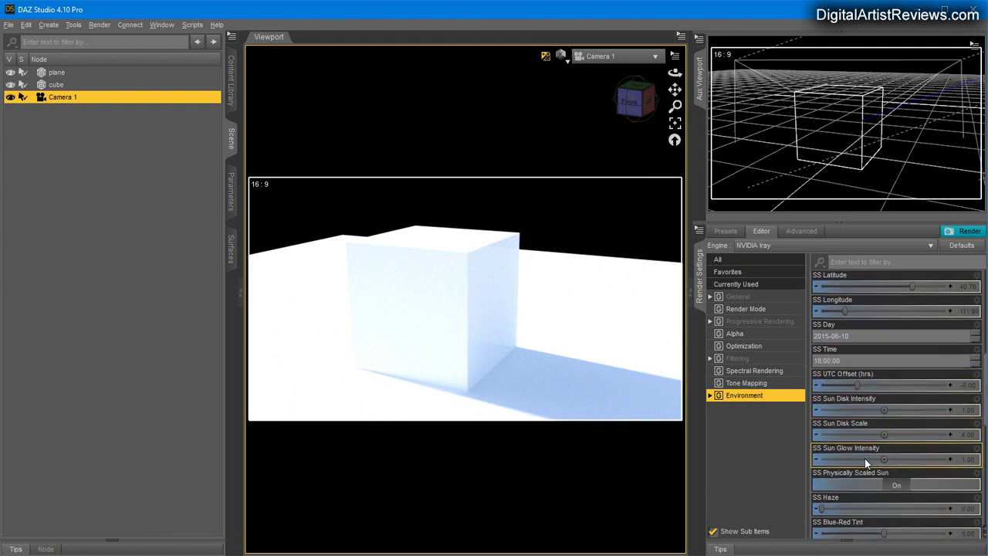
scroll(883, 454, up, 3)
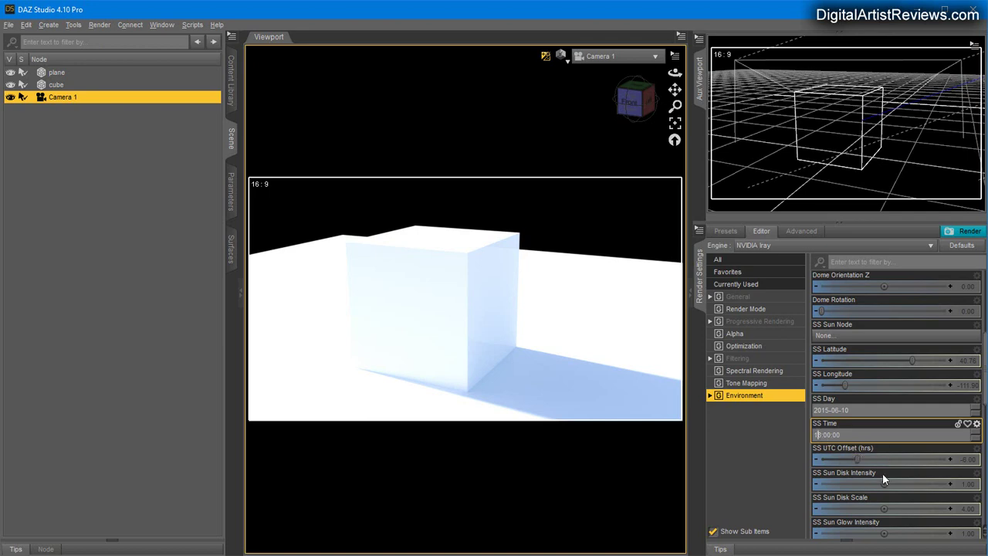
Step: Dolly the camera back to show the whole plane, trying sun-sky times 19:00, 20:00 and 14:50
key(Up)
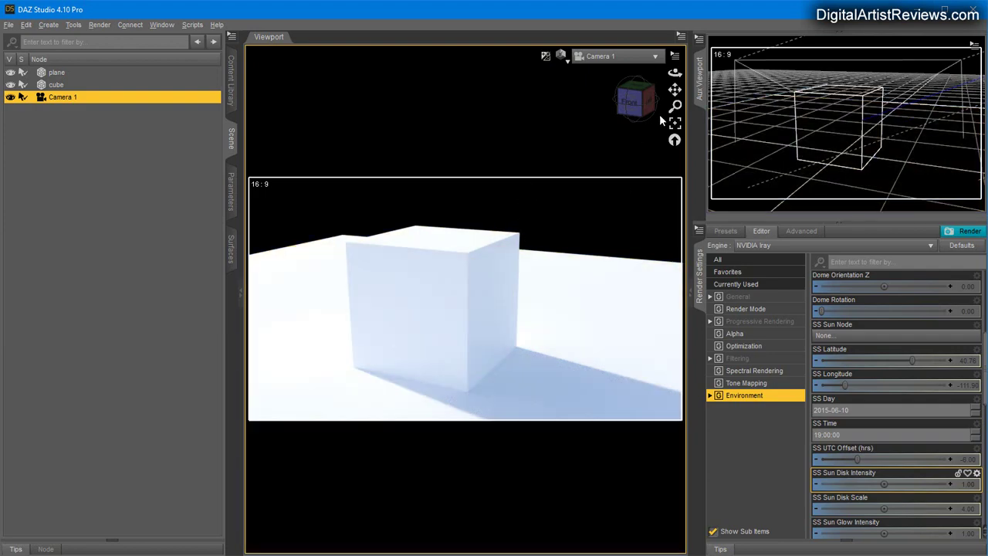
drag(674, 105, 675, 138)
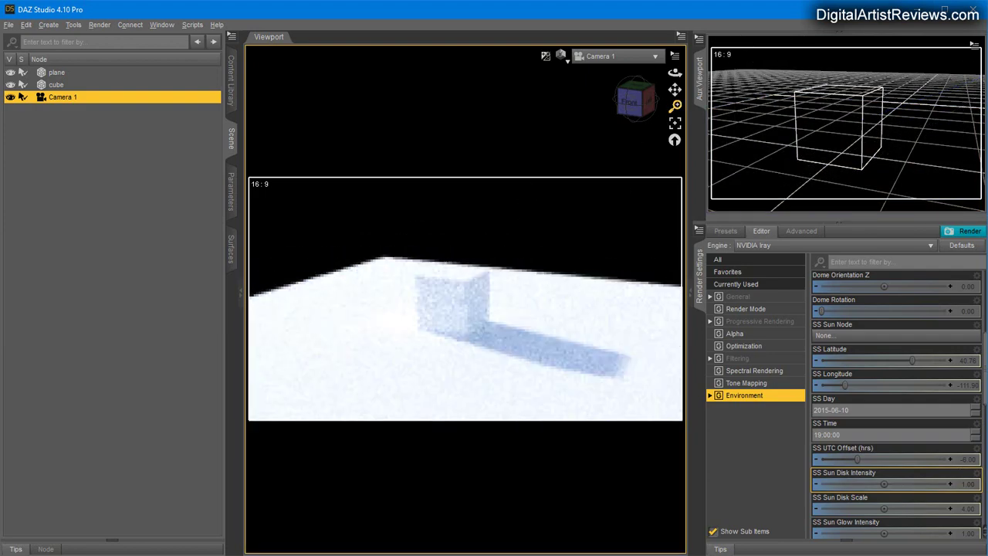
click(818, 434)
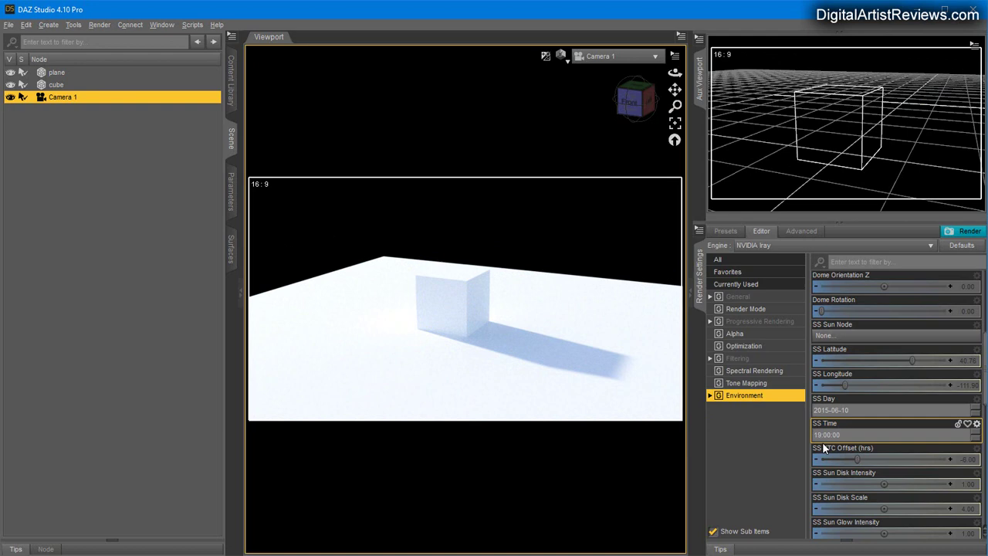
key(Up)
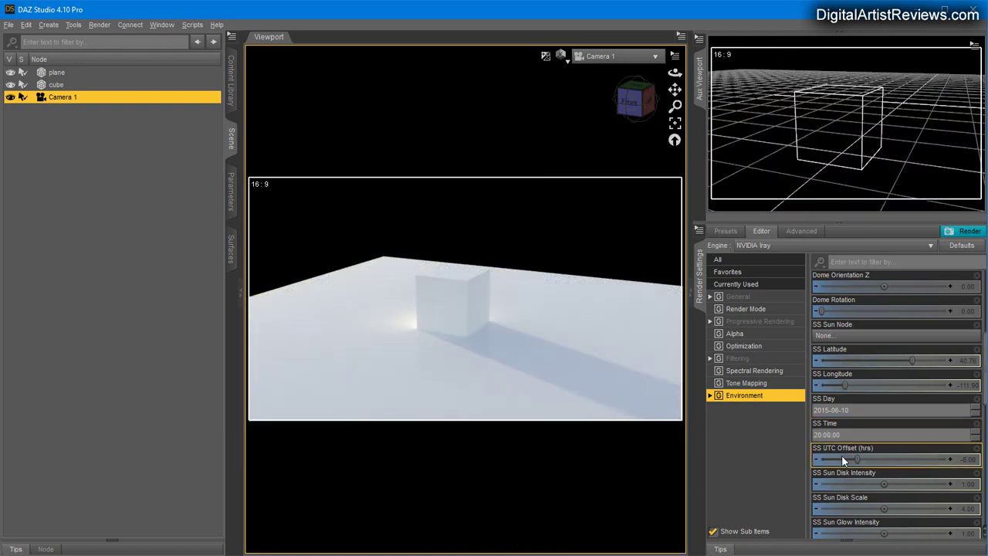
click(823, 434)
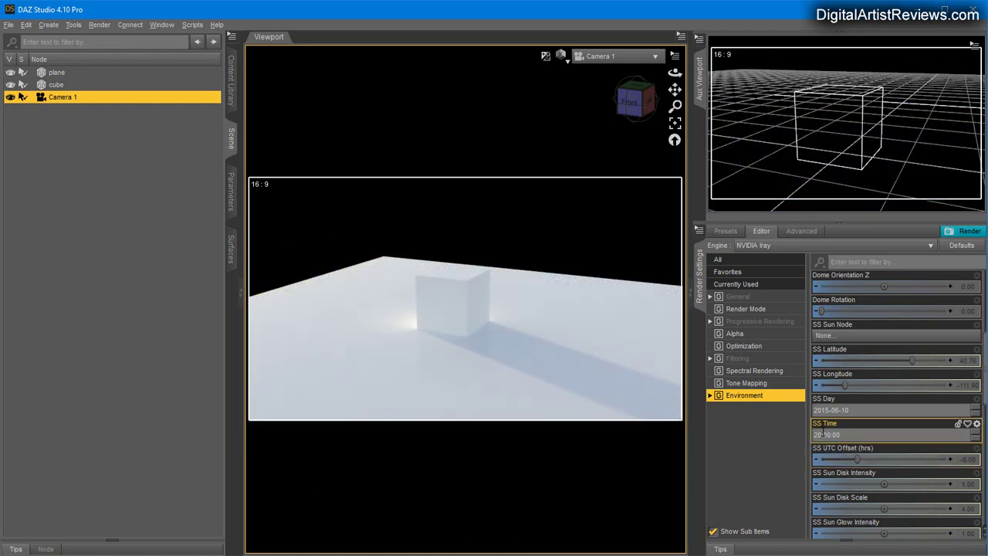
text(14:50:00)
key(Return)
click(871, 482)
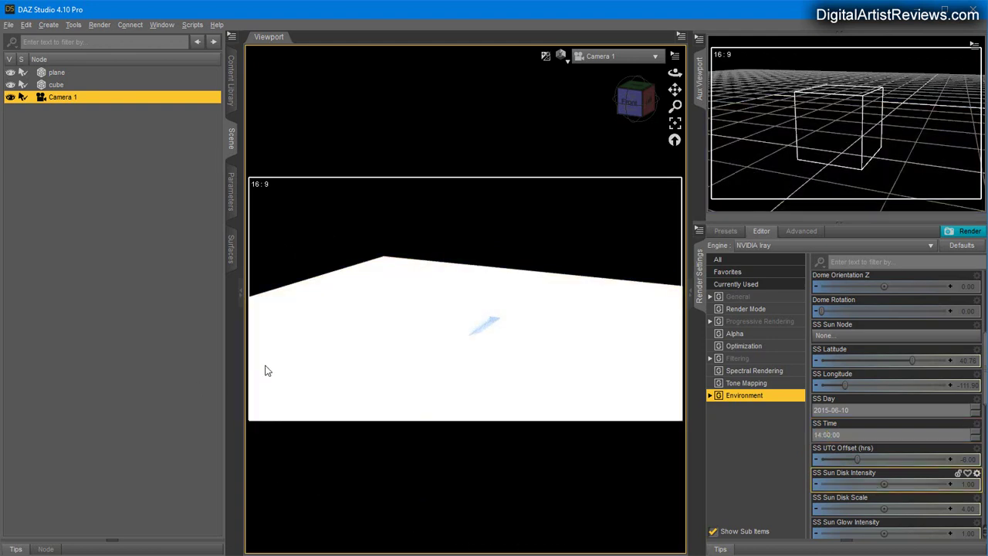
Step: Change the sun-sky time to 16:00:00
click(827, 435)
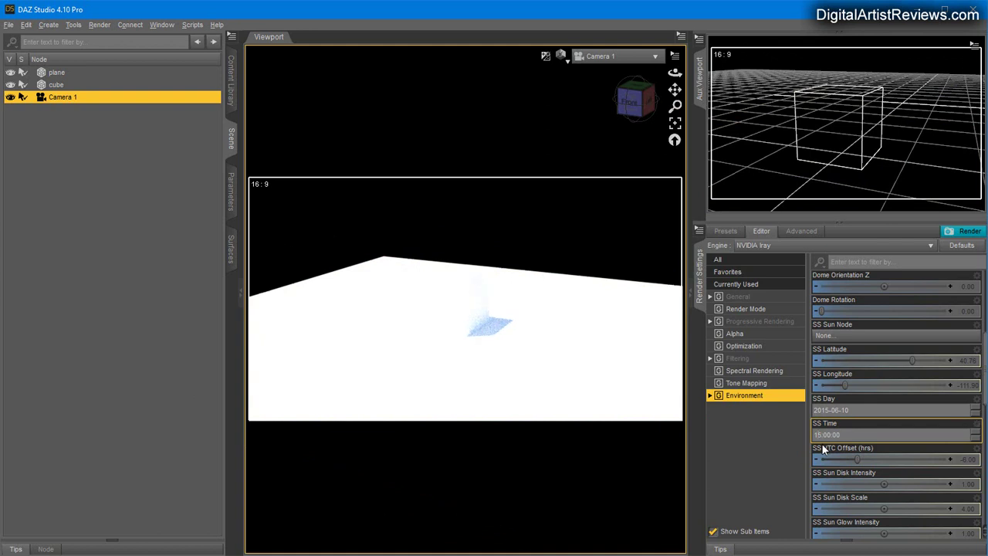
key(BackSpace)
text(5)
key(BackSpace)
text(6)
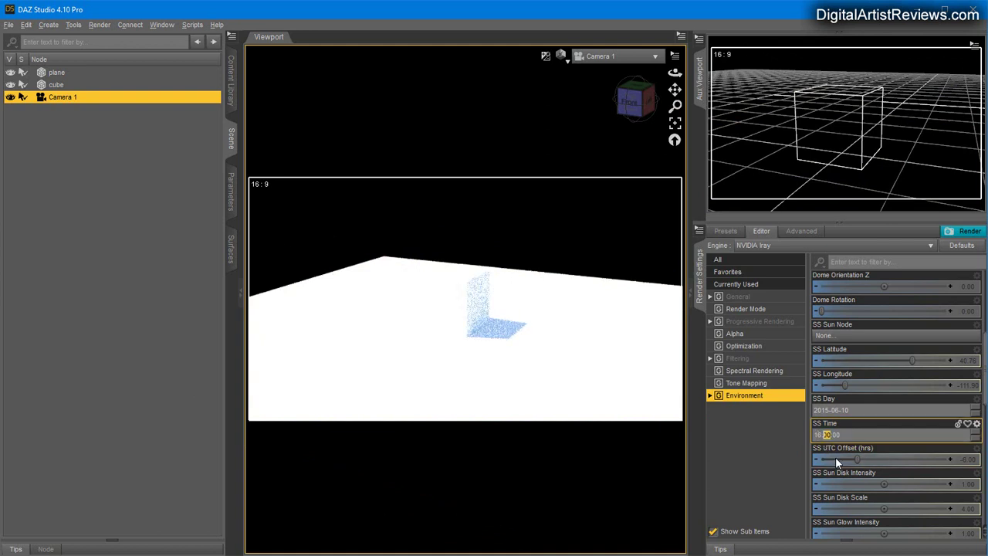
key(Return)
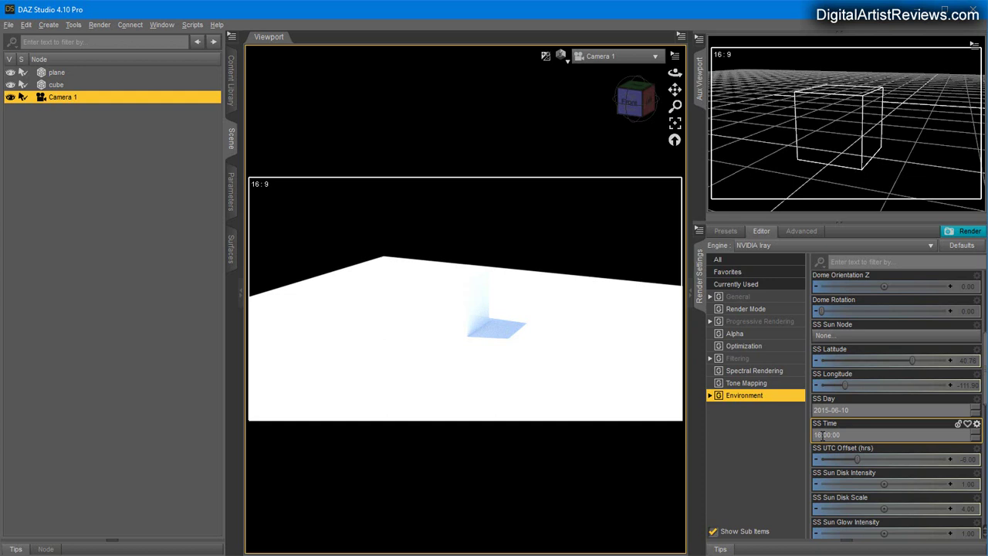
Step: Edit the sun-sky hour again, finishing at 18:00:00
click(827, 435)
key(BackSpace)
text(7)
key(Return)
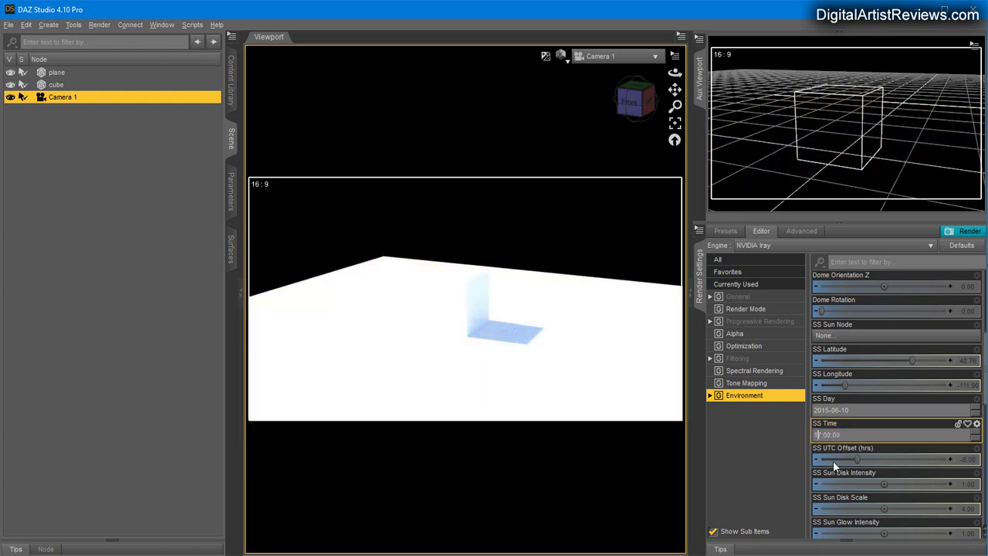
key(Delete)
text(0)
key(Return)
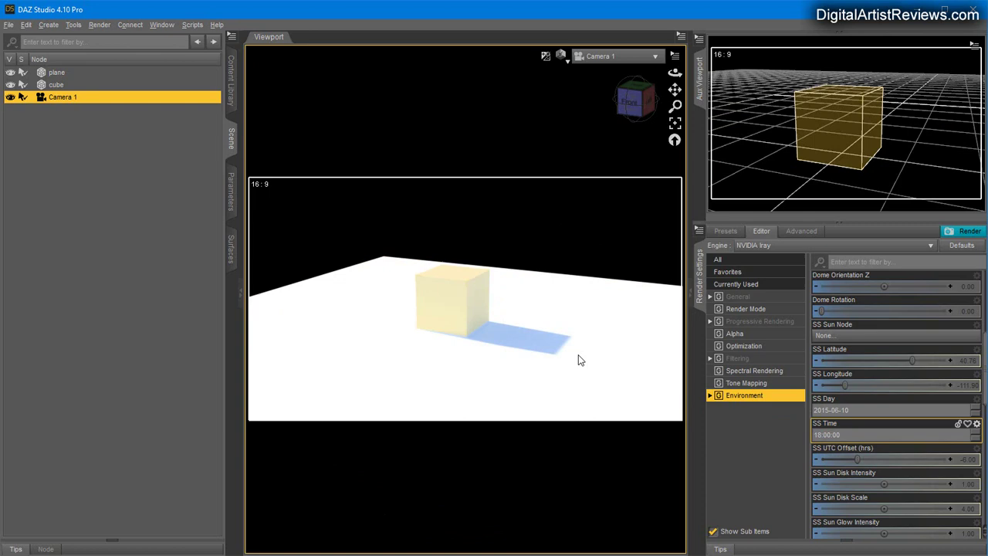
Step: Rotate and tilt the dome on X, then reset Dome Orientation X to 0
scroll(915, 401, up, 3)
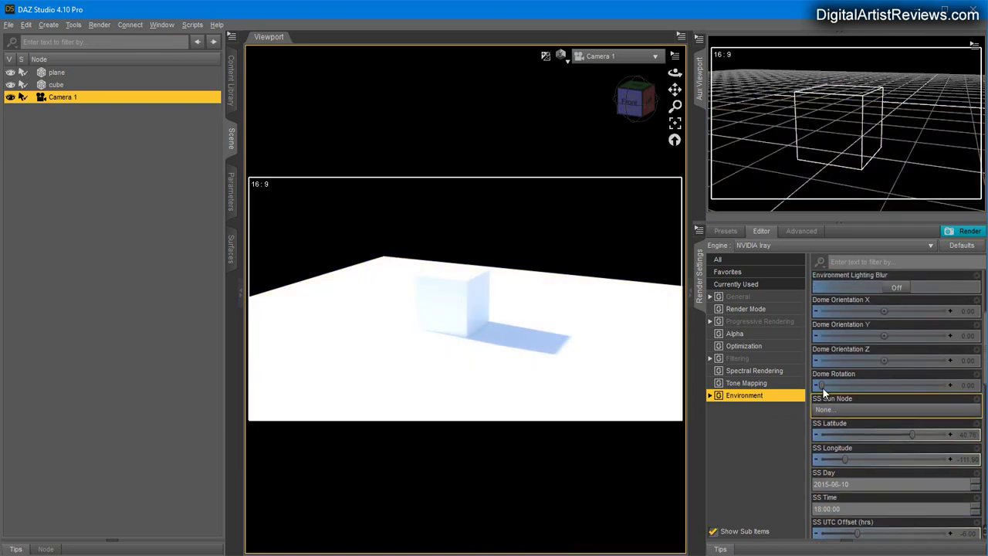
mouse_move(821, 386)
mouse_down()
mouse_move(861, 386)
mouse_move(815, 386)
mouse_move(850, 385)
mouse_move(828, 384)
mouse_up()
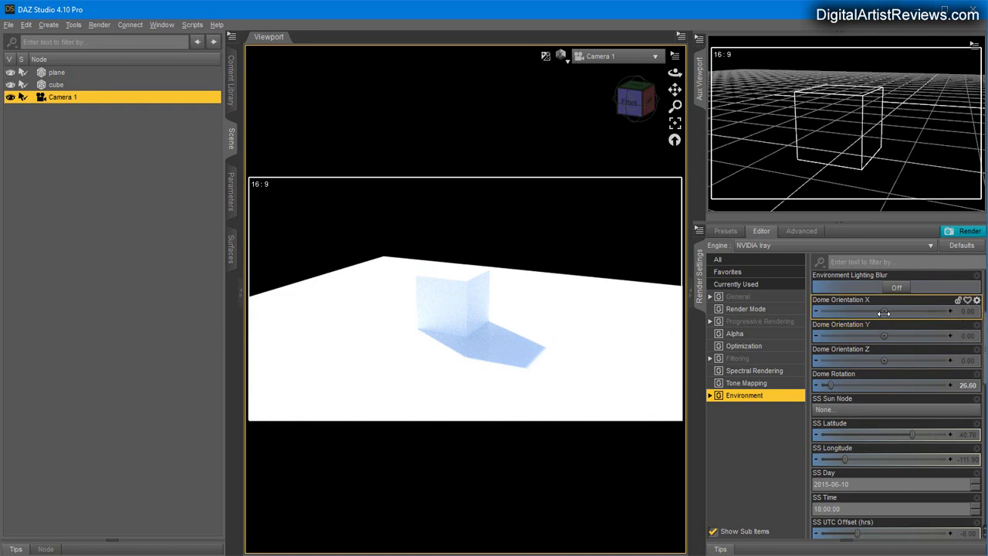
drag(884, 312, 858, 312)
click(971, 312)
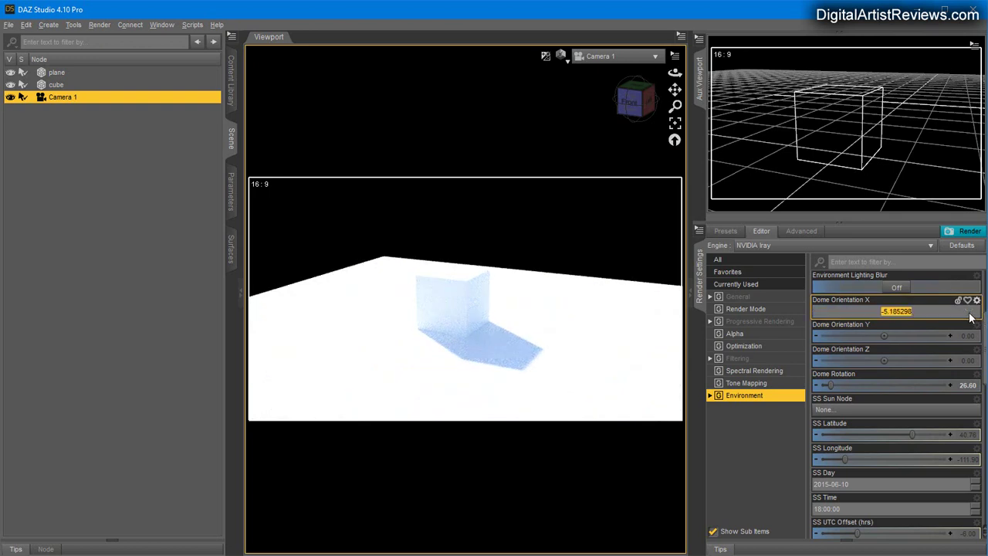
text(0)
key(Return)
scroll(905, 348, up, 5)
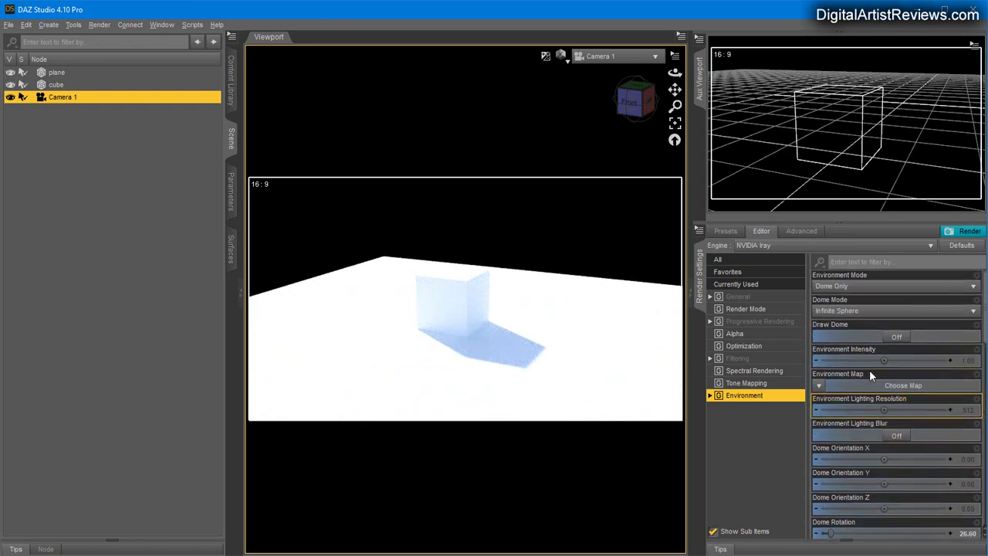
Step: Turn Draw Dome On and orbit down toward the horizon to reveal the pale blue sky
click(897, 339)
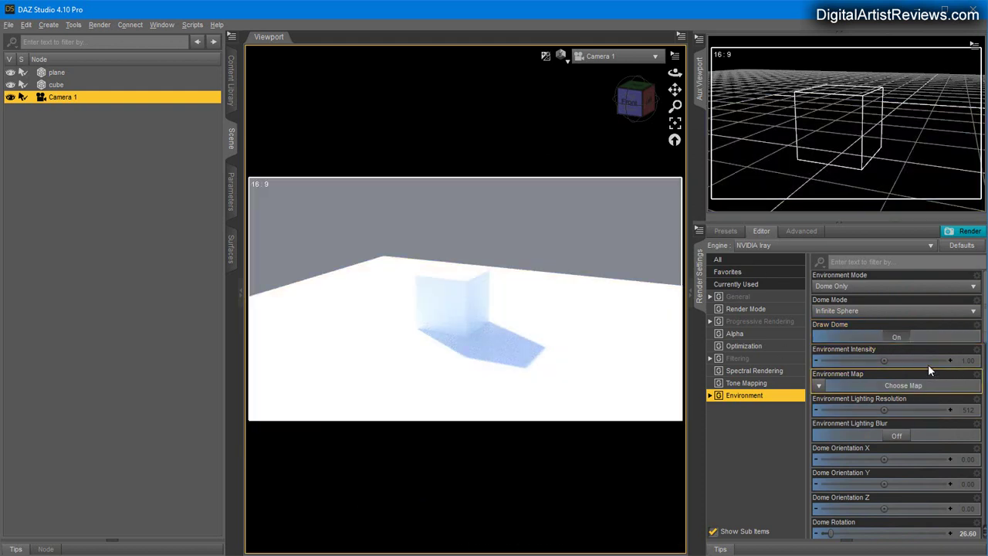
drag(671, 68, 676, 73)
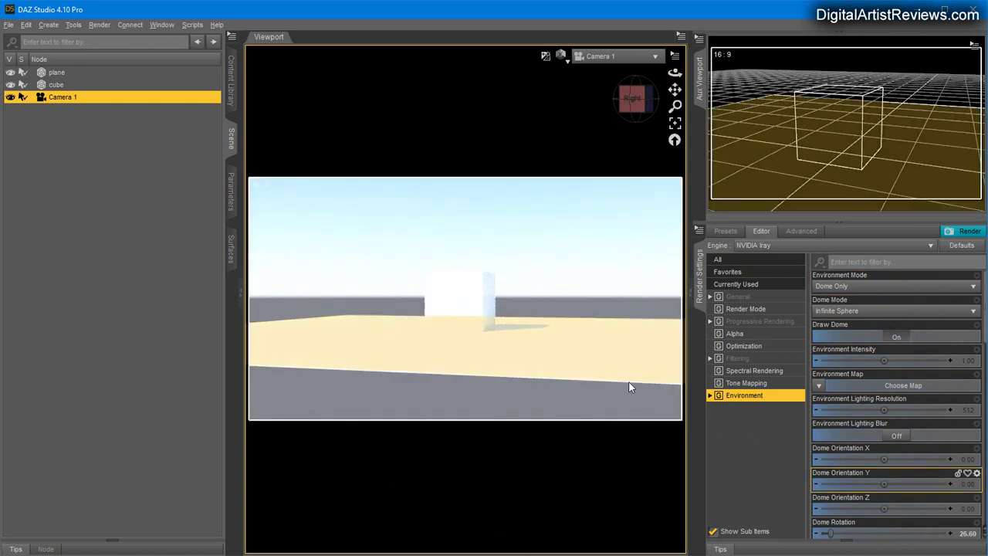
scroll(897, 453, down, 1)
scroll(898, 451, down, 10)
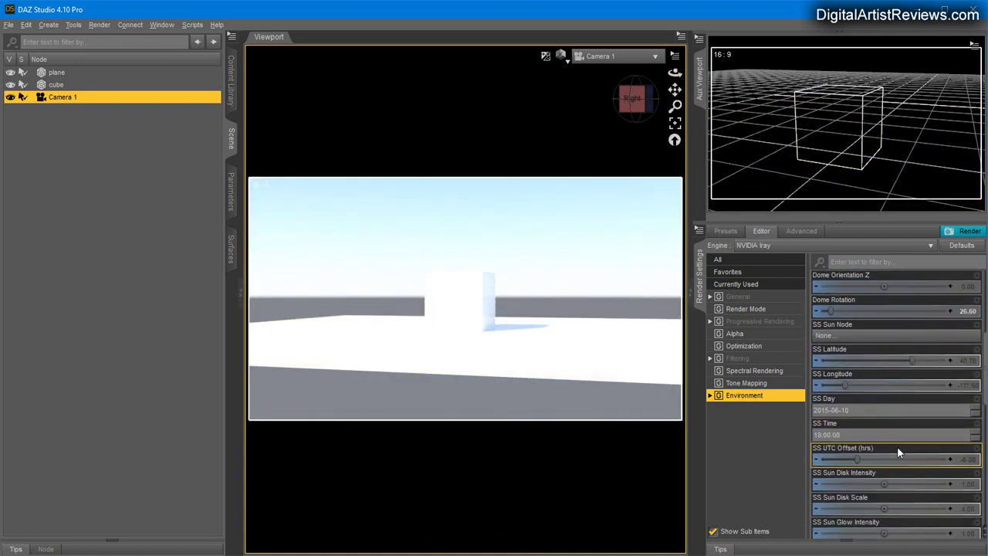
Step: Turn Draw Ground off, hide the plane in the Scene pane, then turn Draw Ground back on
scroll(876, 463, down, 9)
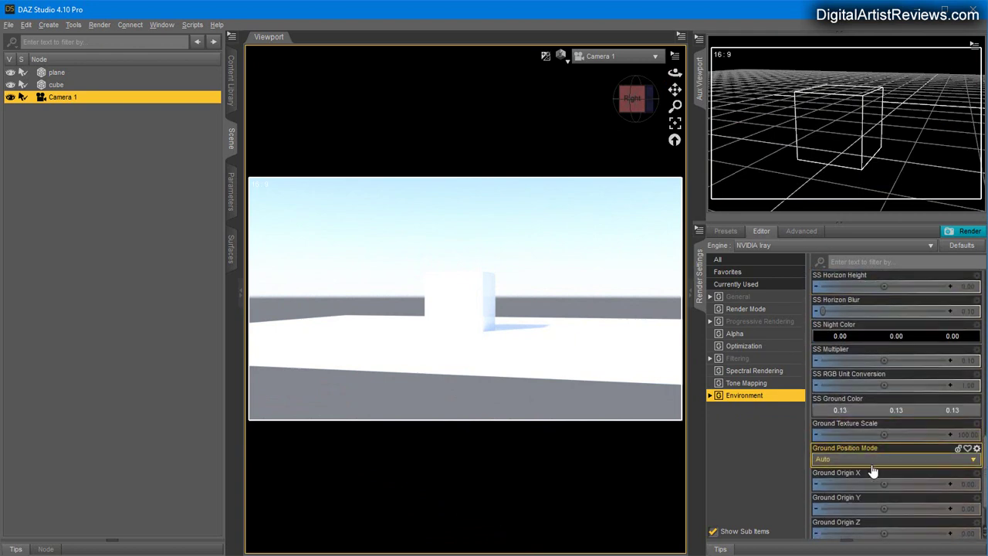
scroll(868, 470, down, 2)
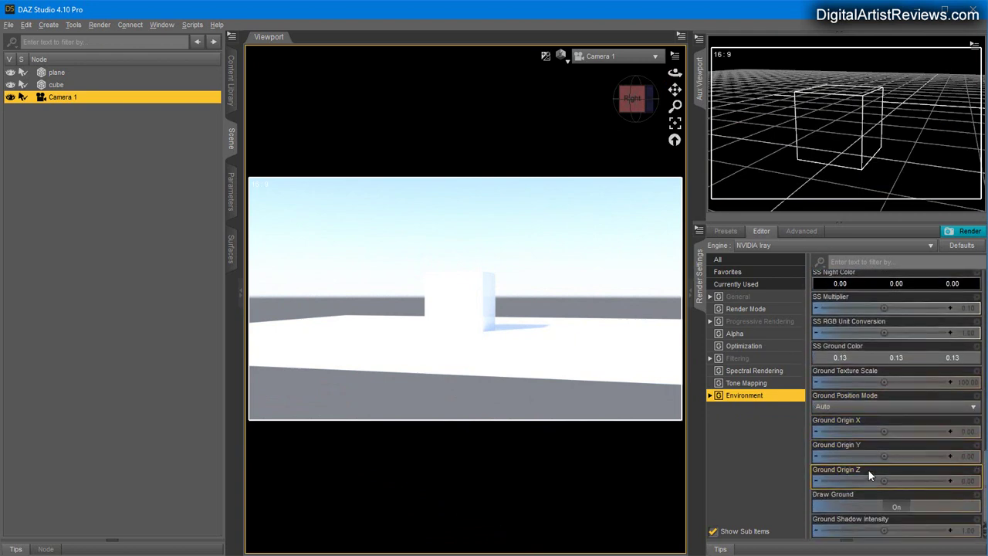
click(911, 513)
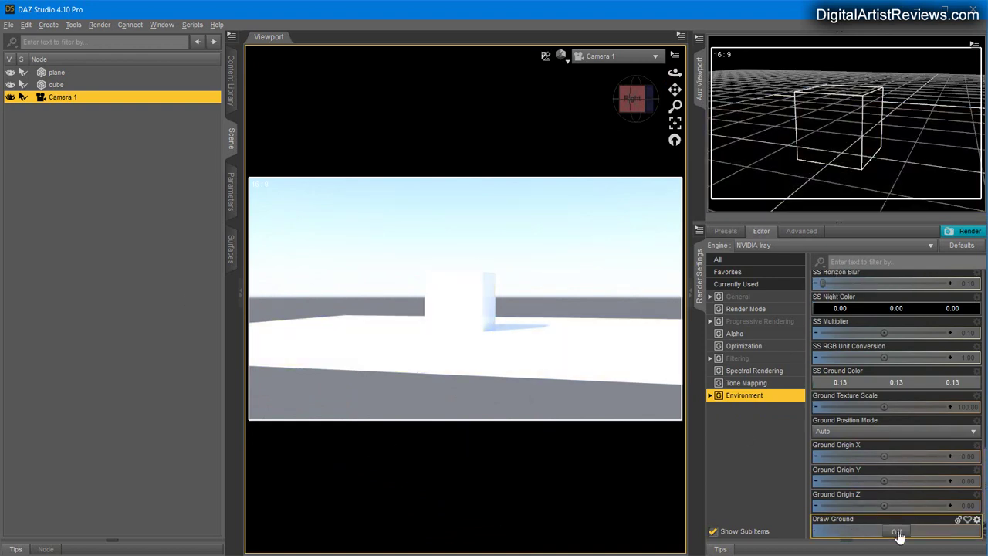
click(57, 74)
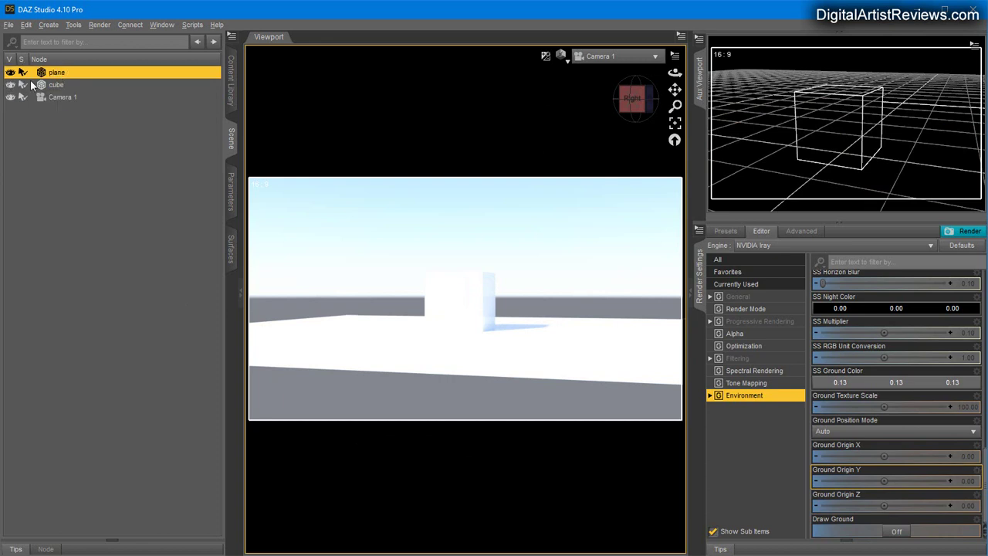
click(10, 73)
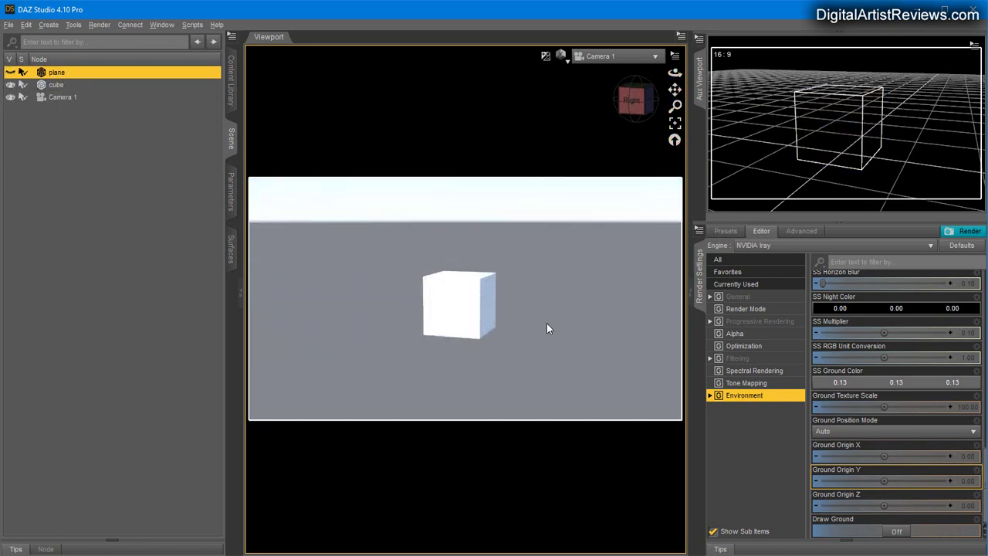
click(898, 532)
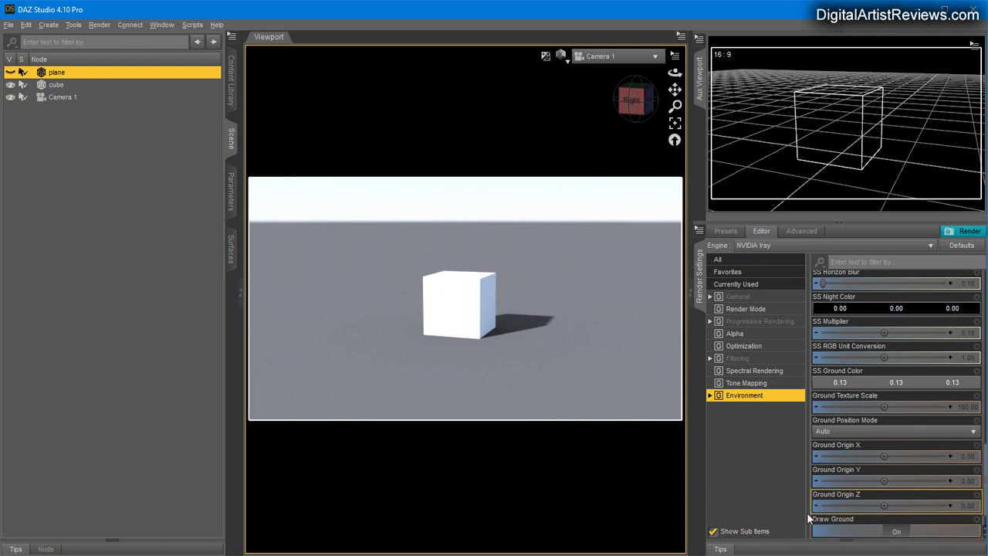
Step: Set Environment Mode to Dome and Scene
scroll(896, 494, up, 10)
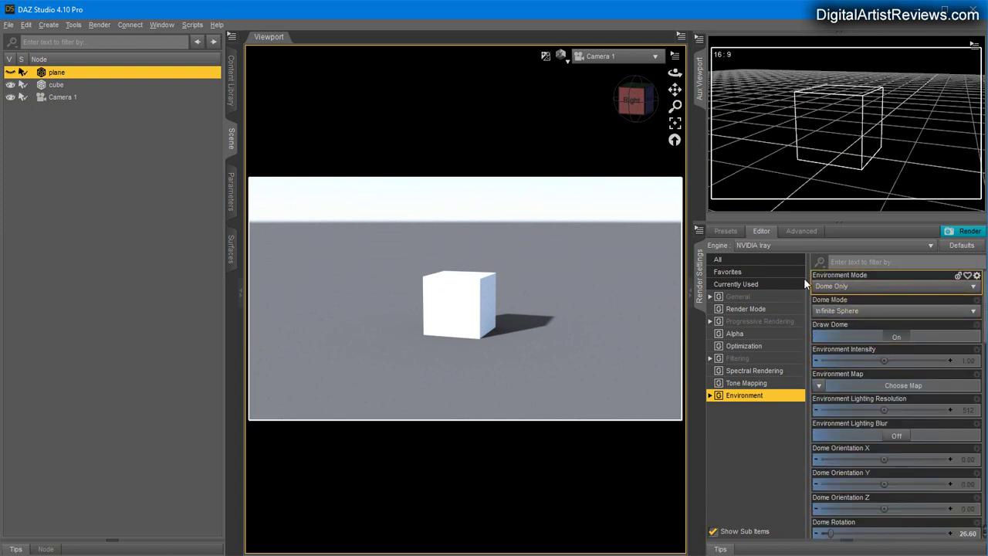
click(839, 287)
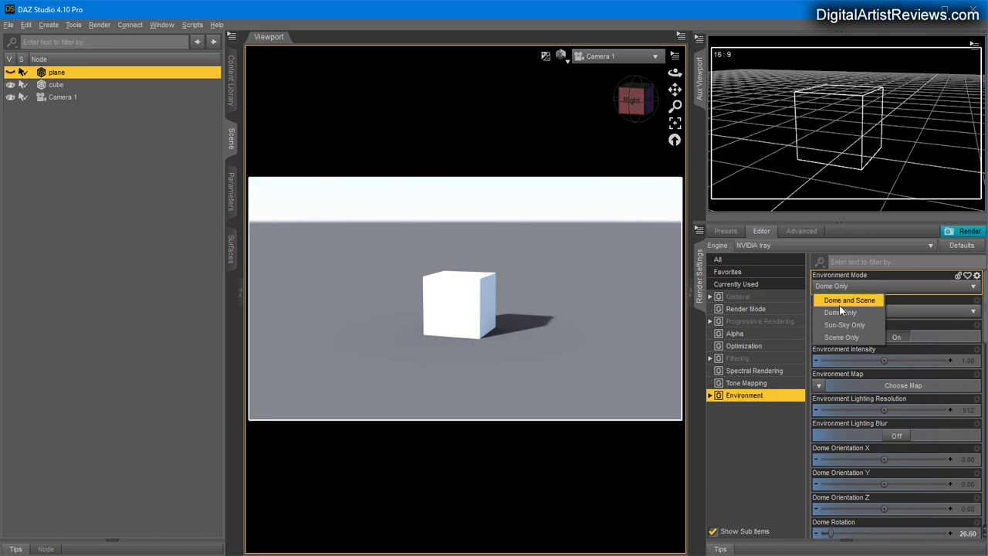
click(839, 301)
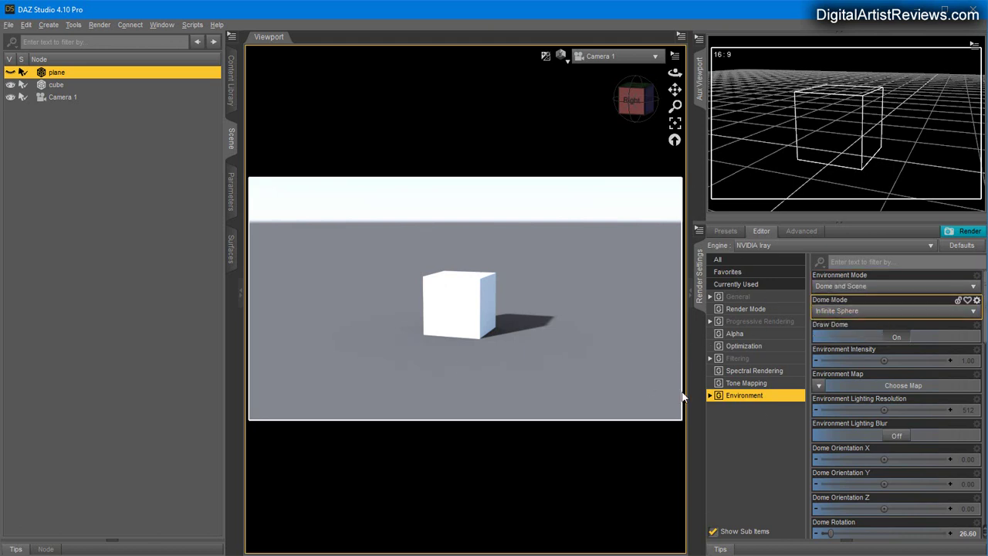
Step: Scroll down the Environment settings and toggle the option near the bottom of the list
scroll(848, 443, down, 1)
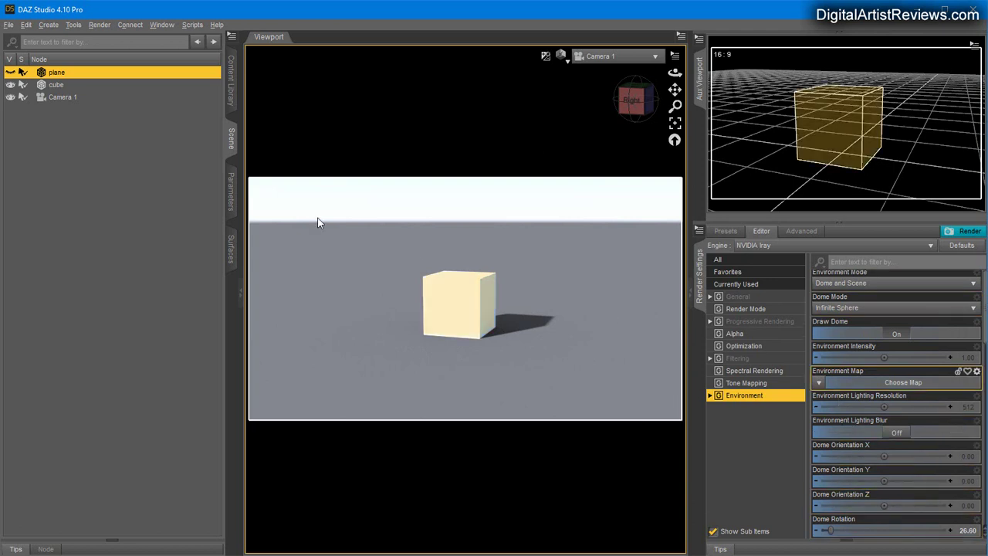
click(48, 24)
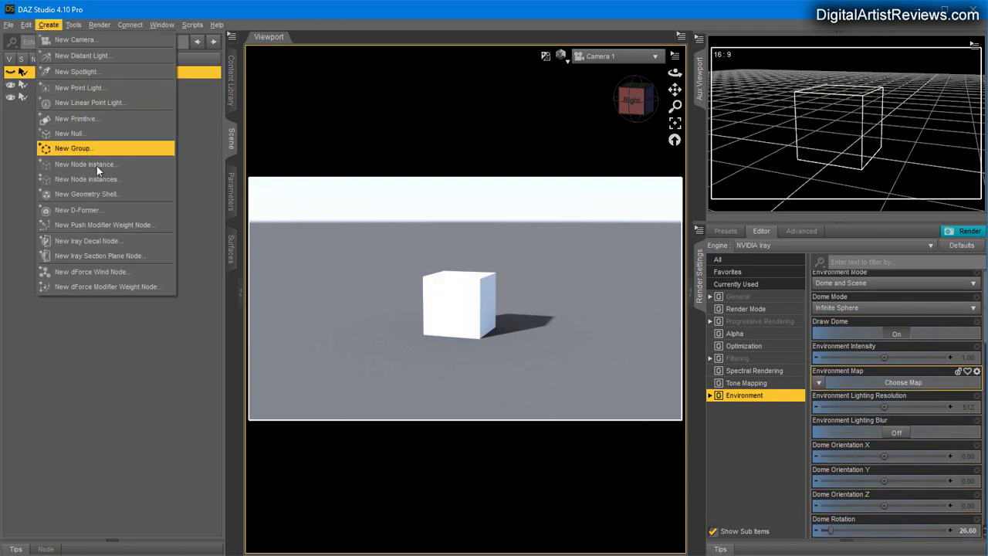
click(701, 17)
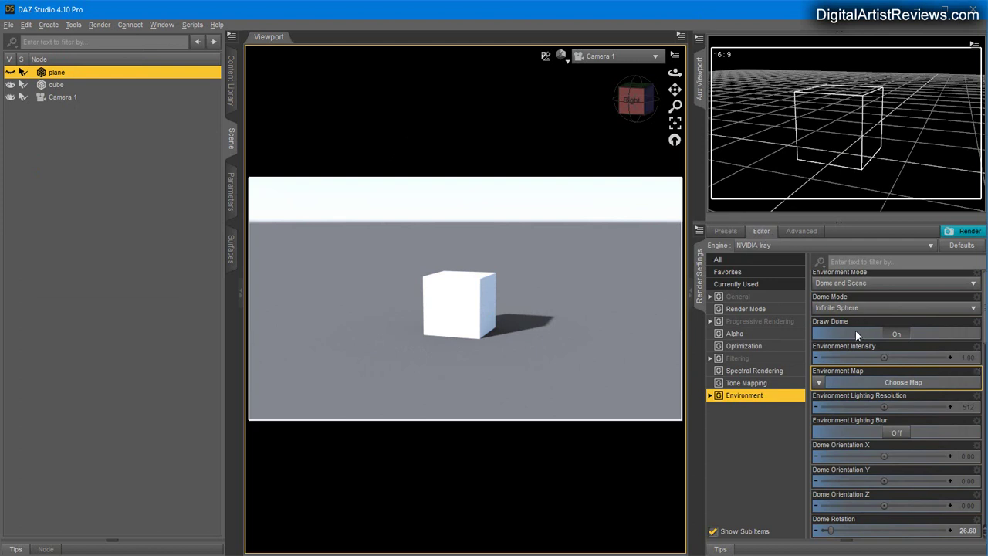
scroll(872, 407, down, 3)
scroll(872, 416, down, 3)
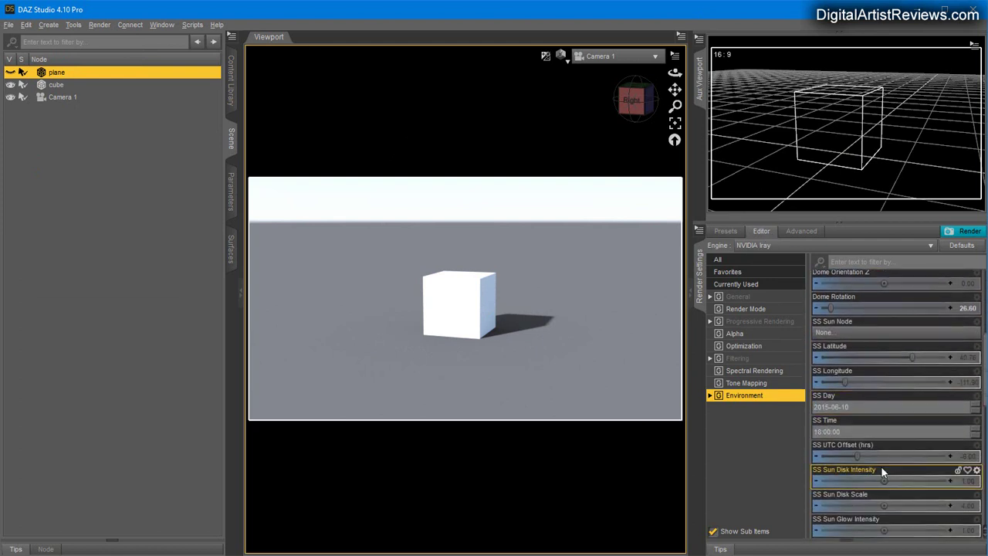
scroll(878, 467, down, 2)
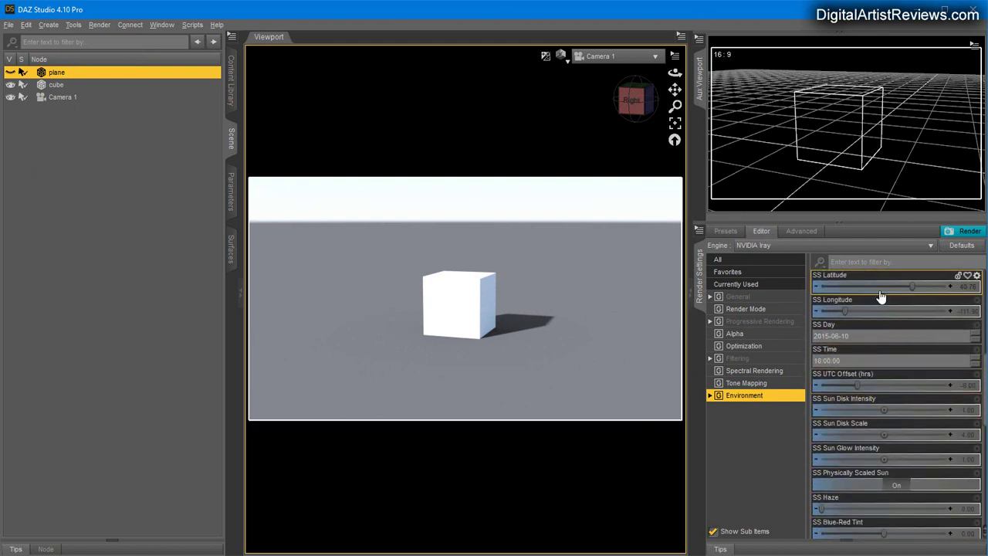
scroll(871, 334, up, 8)
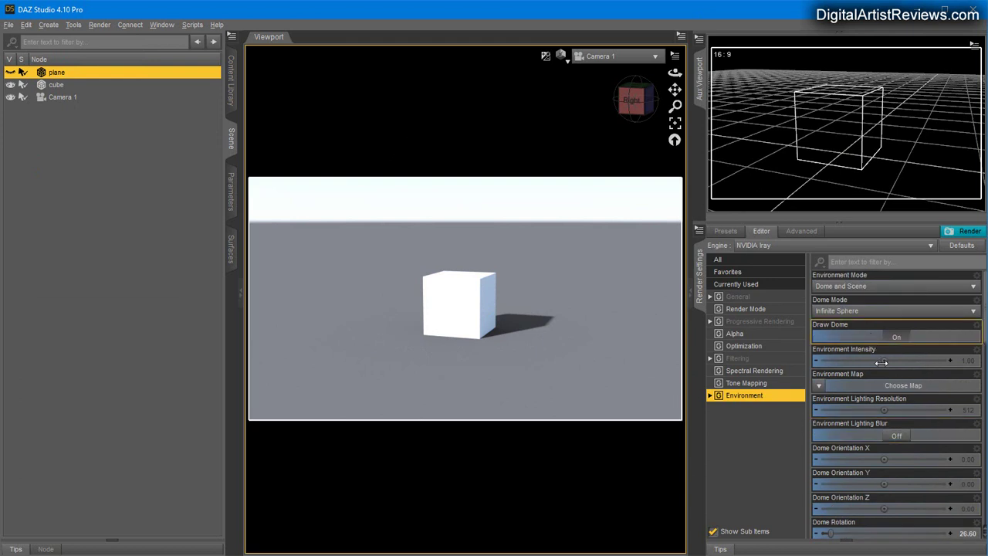
click(903, 532)
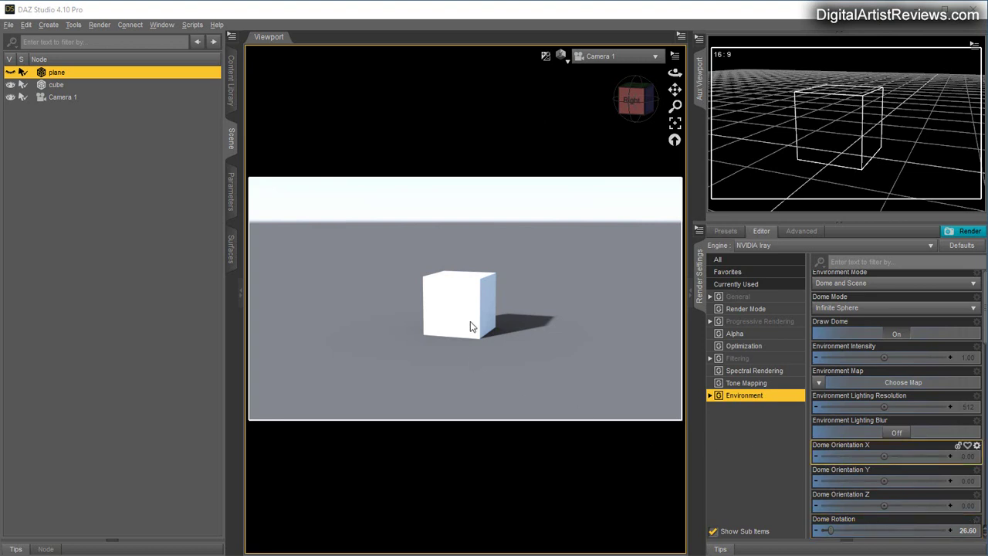
Step: Show the plane again and lower Film ISO to 60, so Exposure Value reads 12.26
click(10, 73)
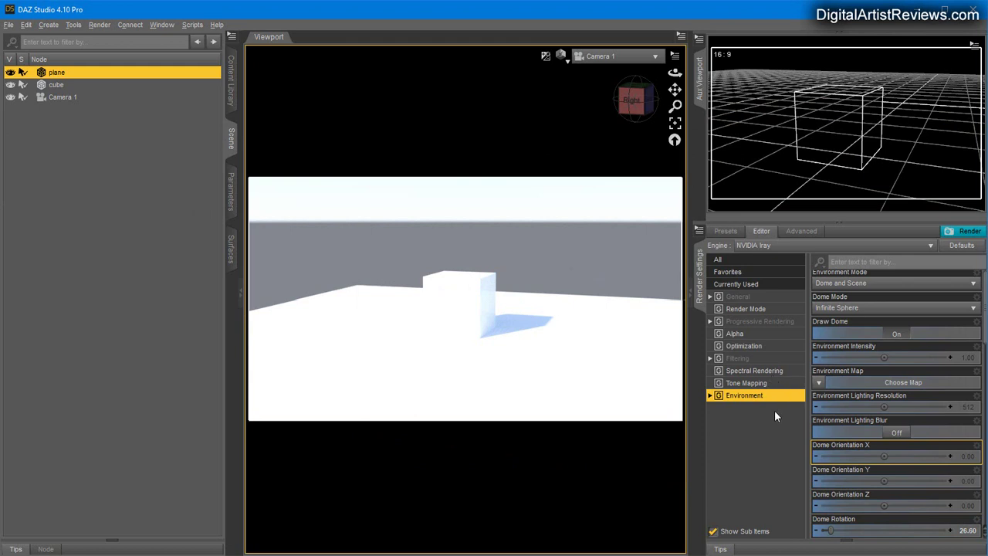
click(741, 384)
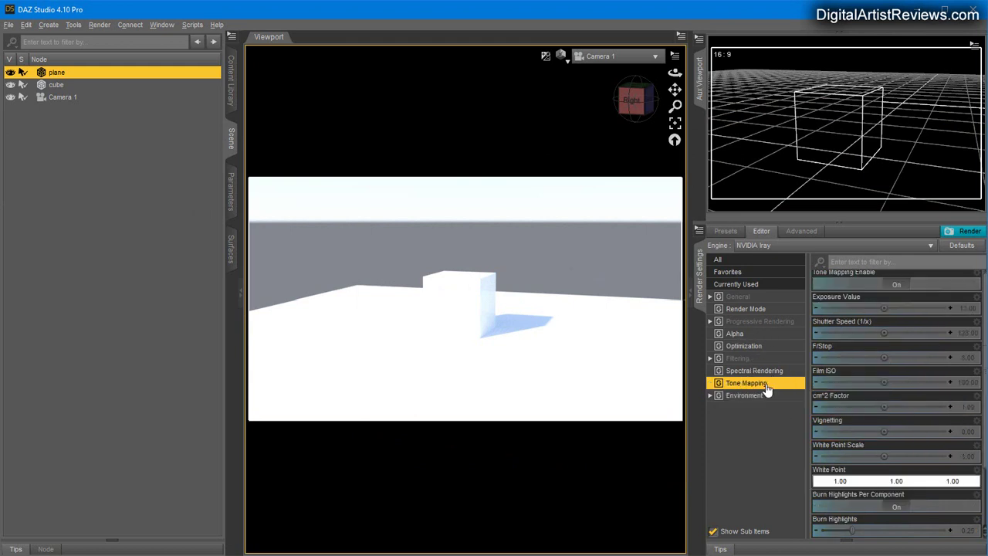
click(962, 385)
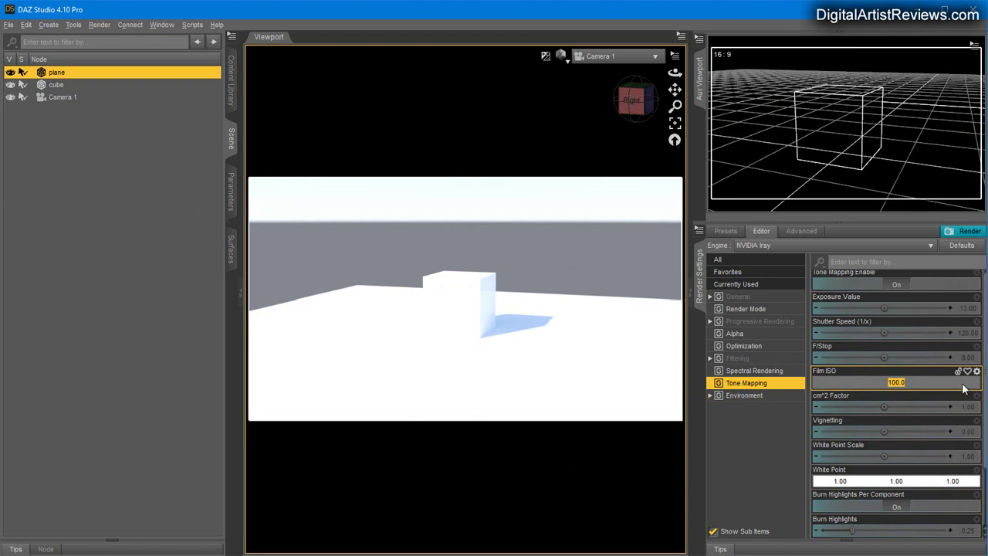
text(60)
key(Return)
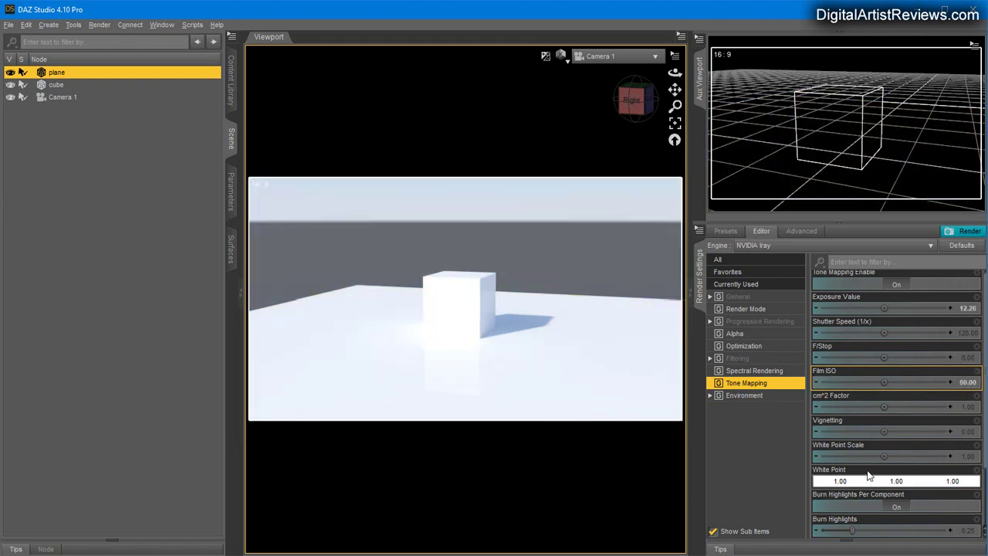
Step: Look through the Environment settings, then return to Tone Mapping
scroll(868, 471, down, 3)
click(745, 395)
scroll(877, 437, down, 5)
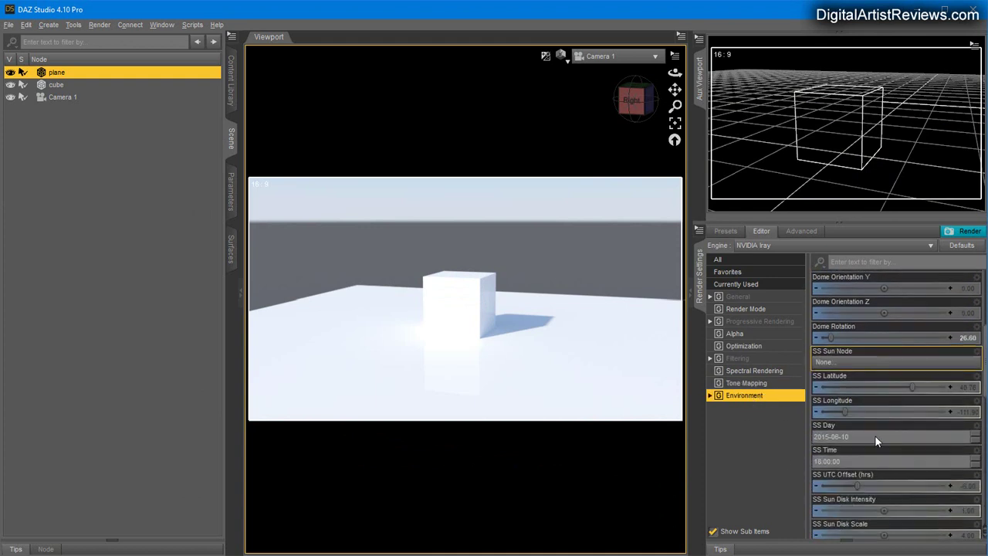
scroll(876, 436, down, 5)
scroll(877, 445, up, 2)
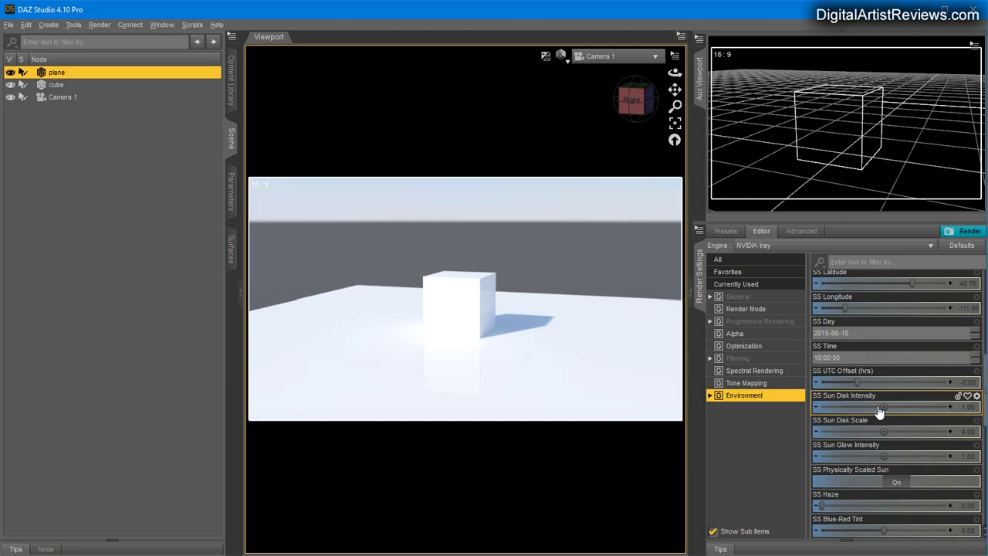
scroll(894, 398, up, 6)
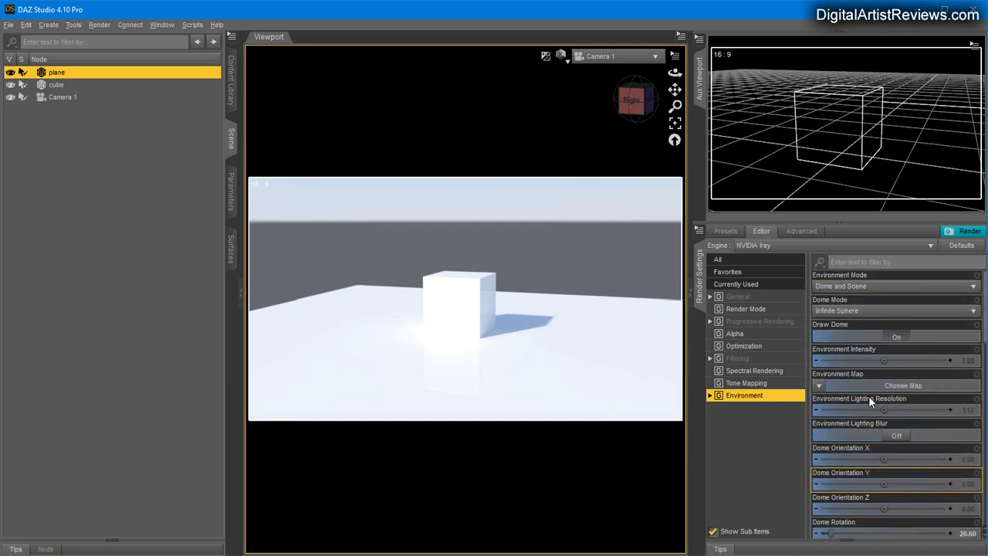
click(746, 383)
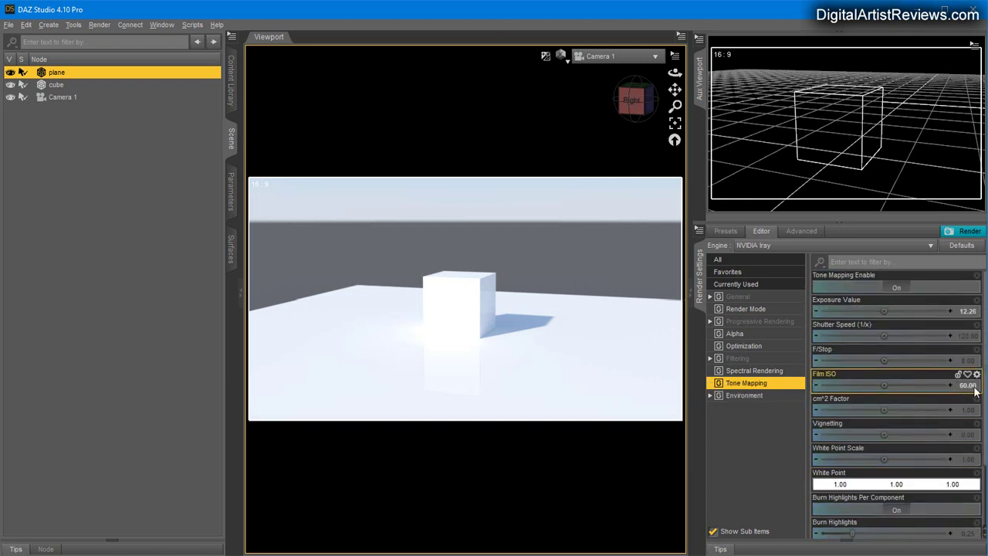
Step: Try Environment Intensity between 0.57 and 2.37, then set it back to 1
click(730, 396)
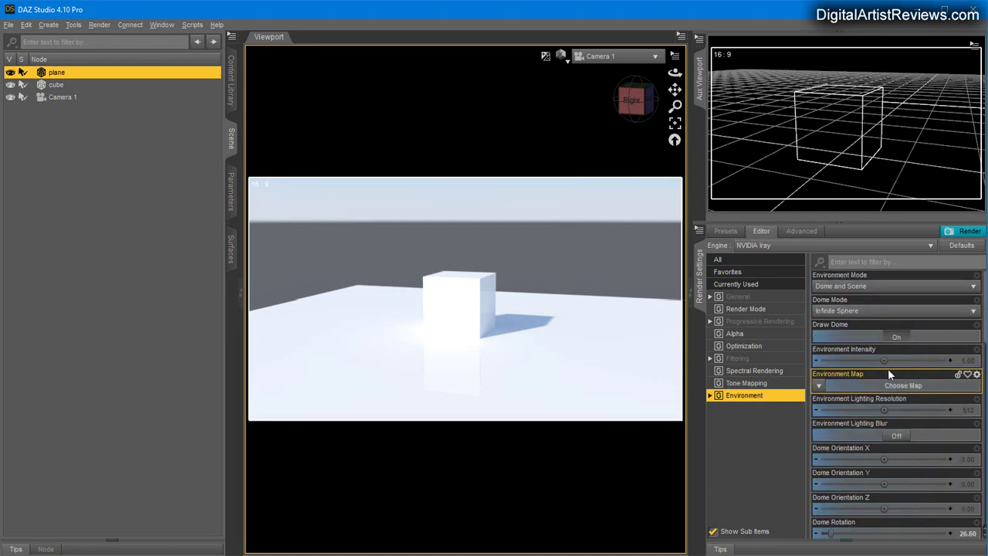
drag(885, 362, 911, 361)
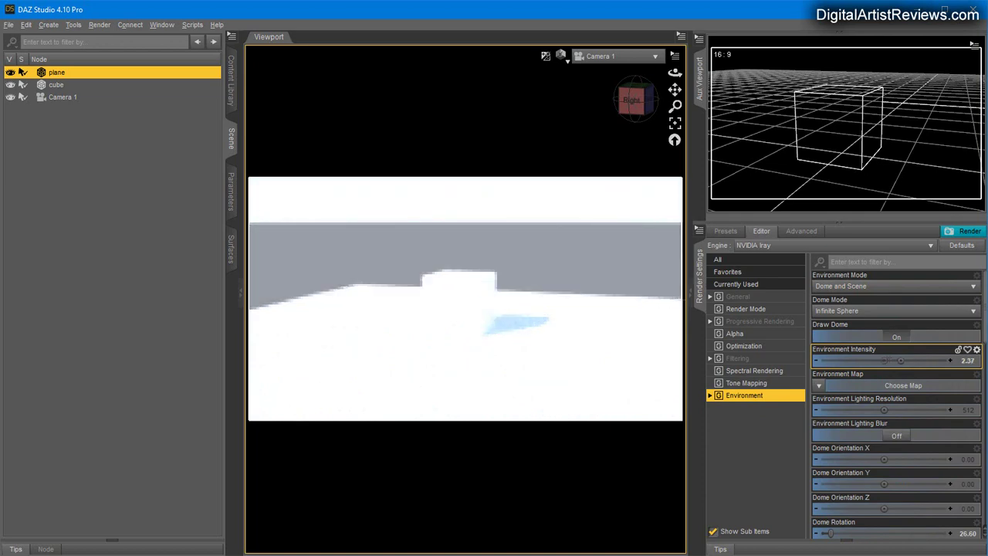
drag(901, 360, 867, 361)
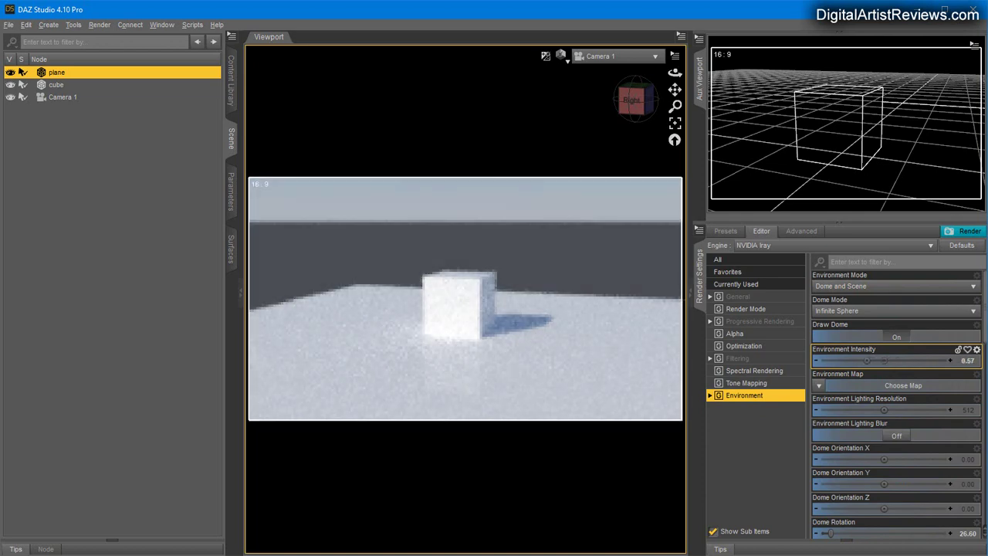
click(967, 362)
text(1)
key(Return)
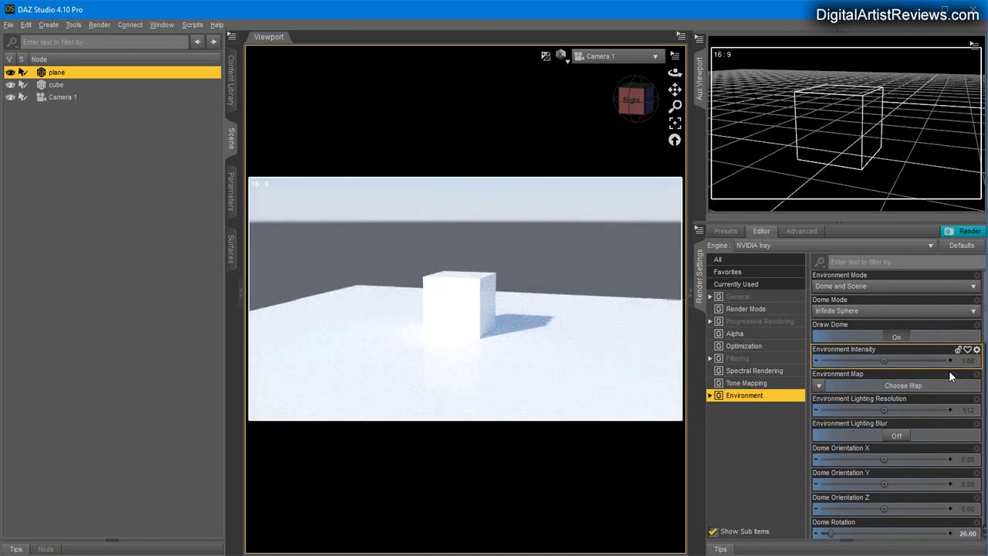
scroll(935, 399, down, 10)
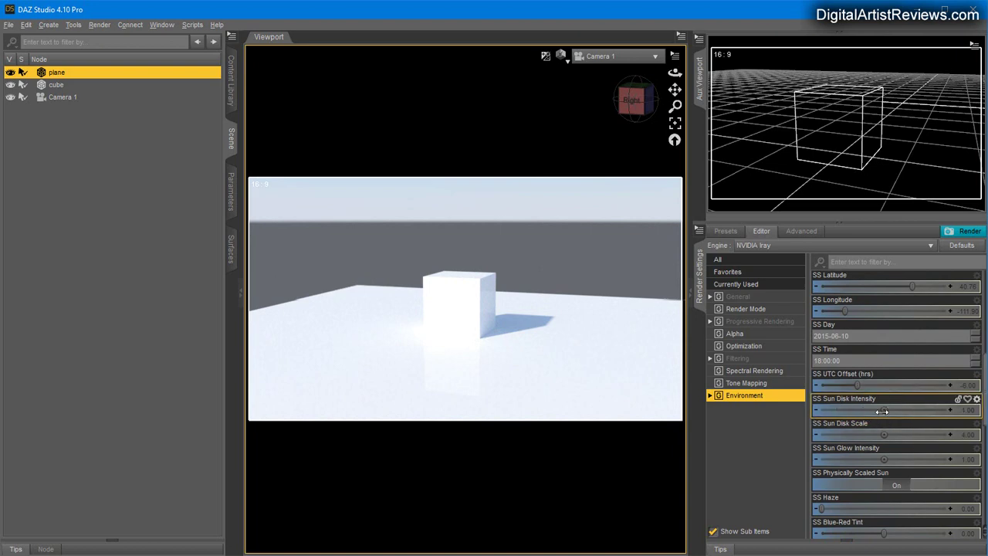
mouse_move(884, 410)
mouse_down()
mouse_move(907, 410)
mouse_move(862, 410)
mouse_move(884, 410)
mouse_up()
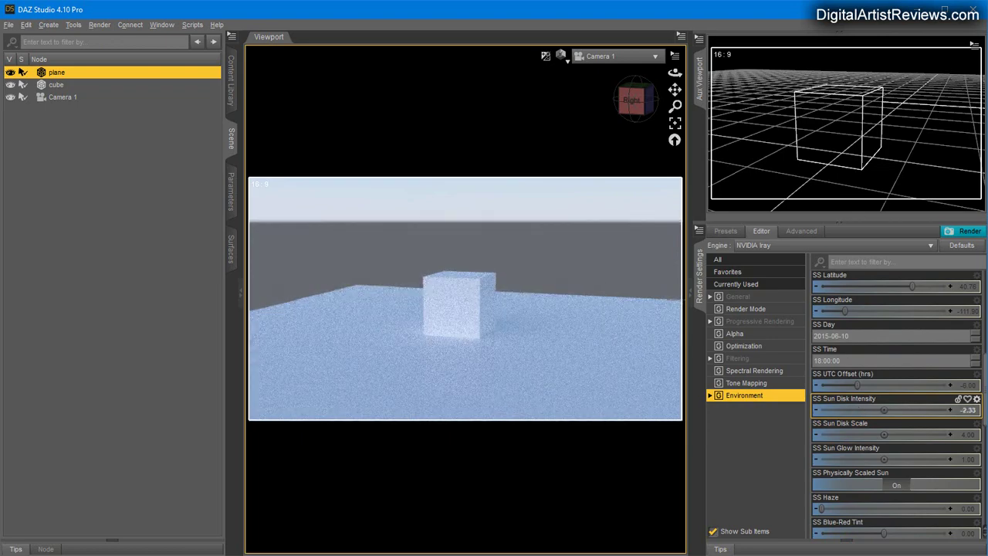
mouse_move(884, 410)
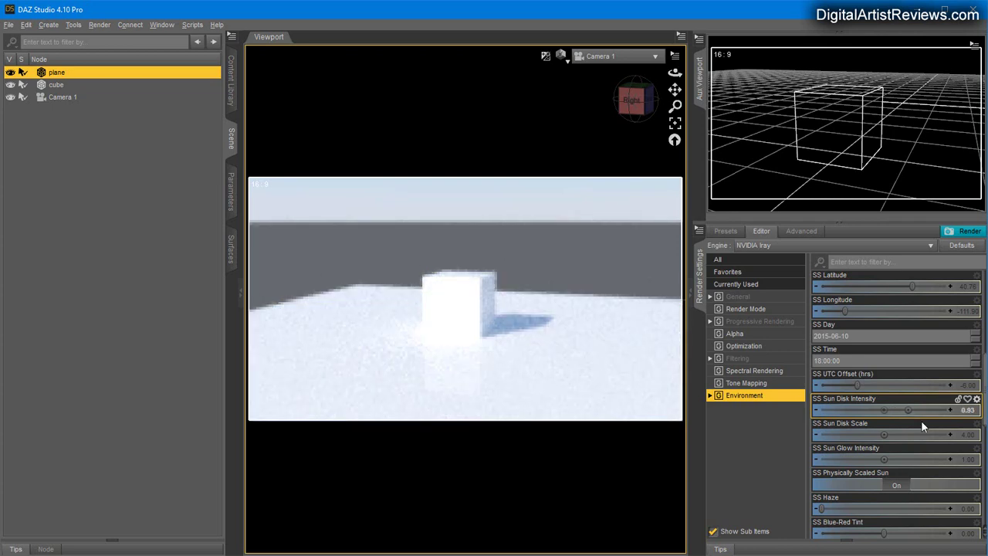
click(968, 411)
text(1)
key(Return)
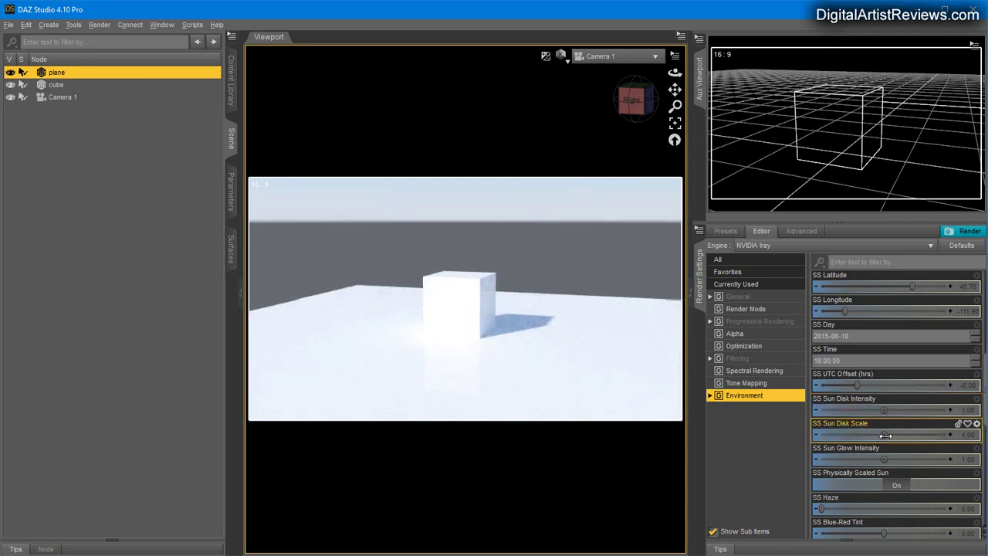
drag(886, 435, 922, 435)
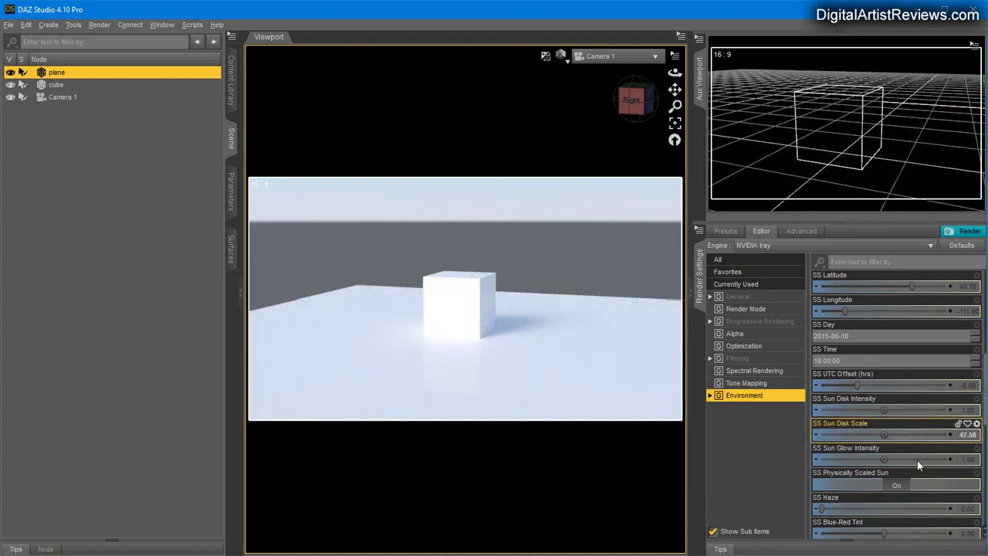
drag(888, 437, 844, 435)
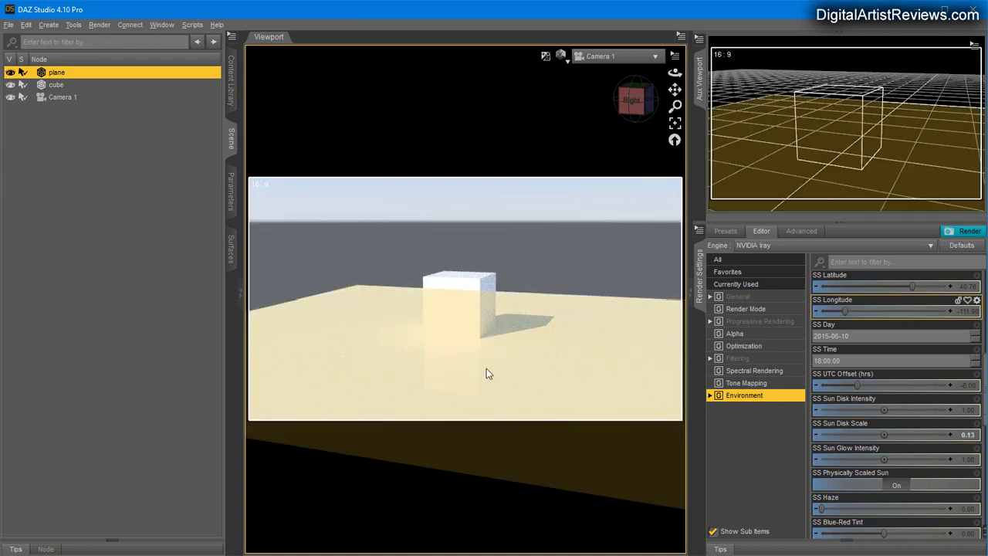
click(966, 436)
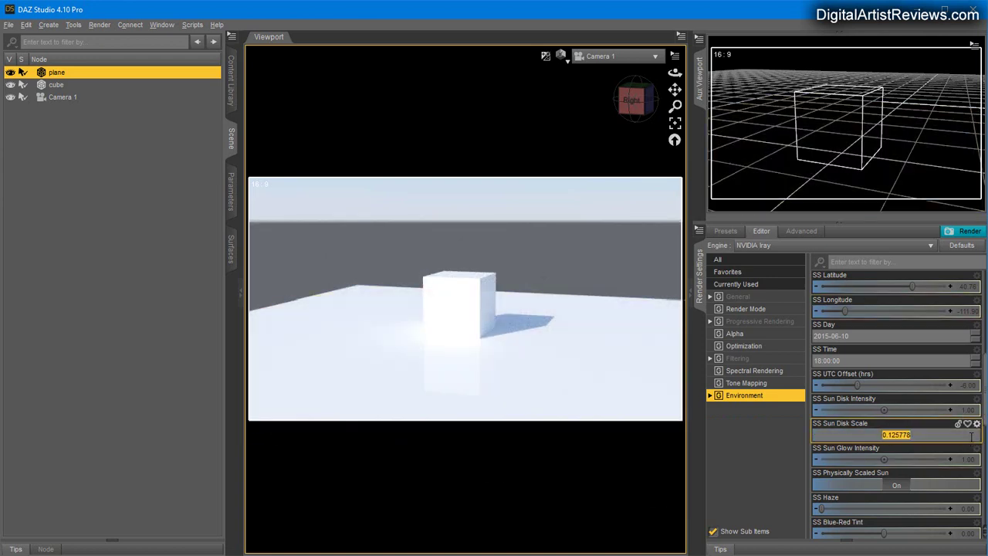
text(4)
key(Return)
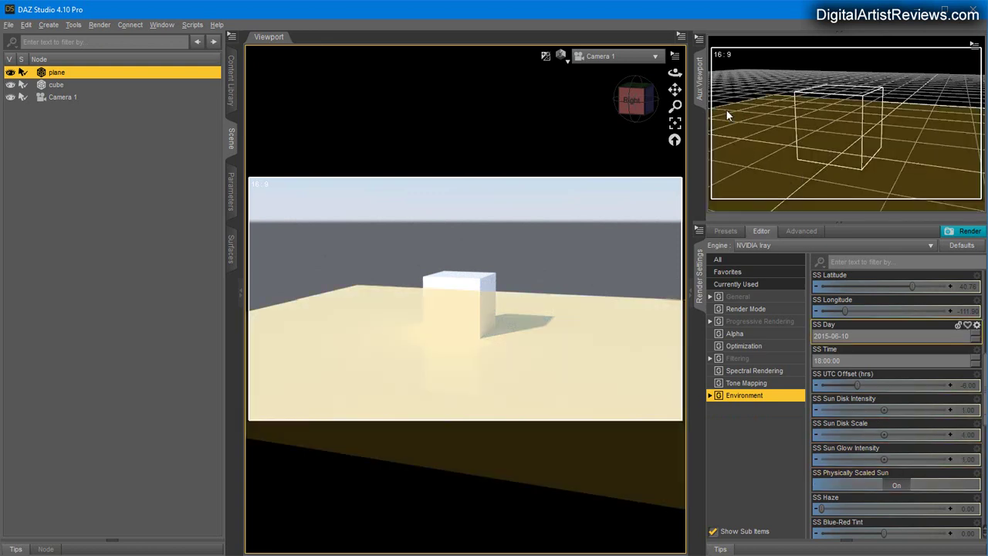
Step: Swing the camera toward the sun, test SS Sun Glow Intensity, then undo twice back to 1.00
mouse_move(675, 105)
mouse_down()
mouse_move(675, 74)
mouse_move(675, 103)
mouse_up()
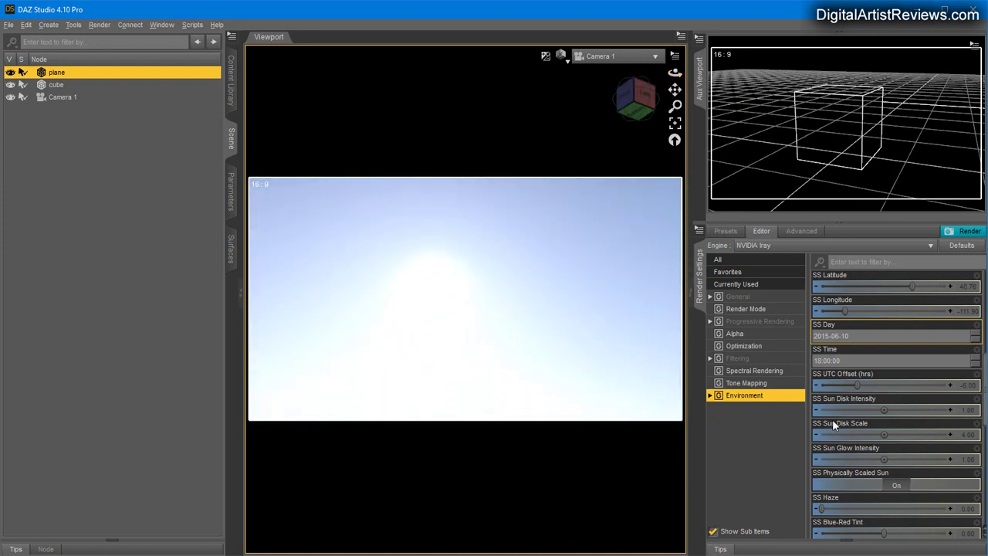
drag(886, 458, 924, 464)
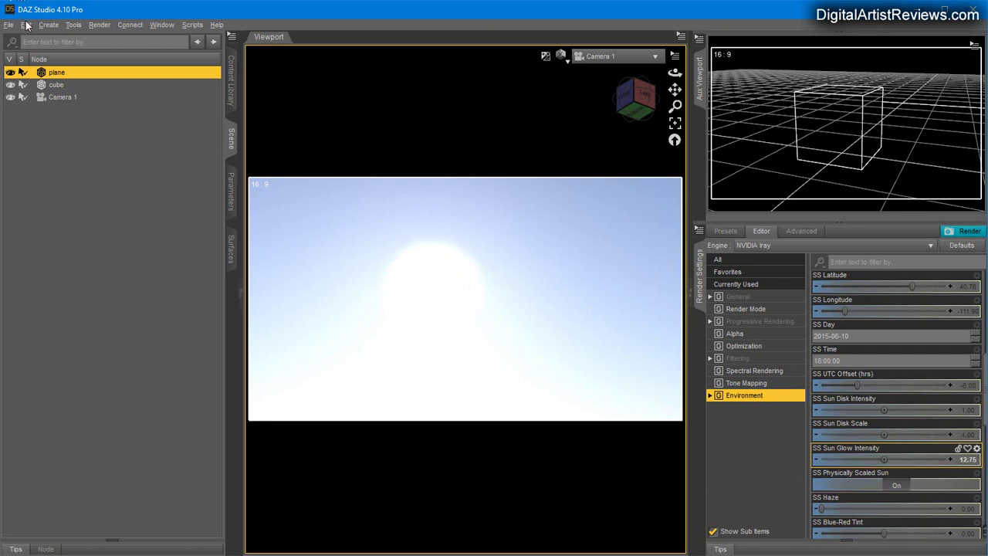
click(26, 25)
click(32, 35)
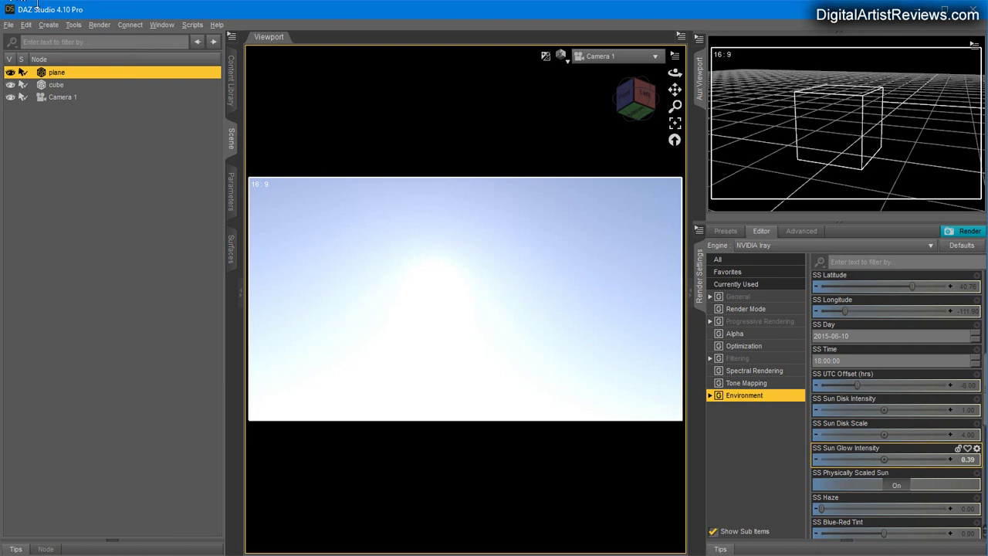
click(26, 25)
click(32, 35)
Step: Tilt the camera down to the cube and horizon, and reset SS Blue-Red Tint to 0
scroll(868, 456, down, 2)
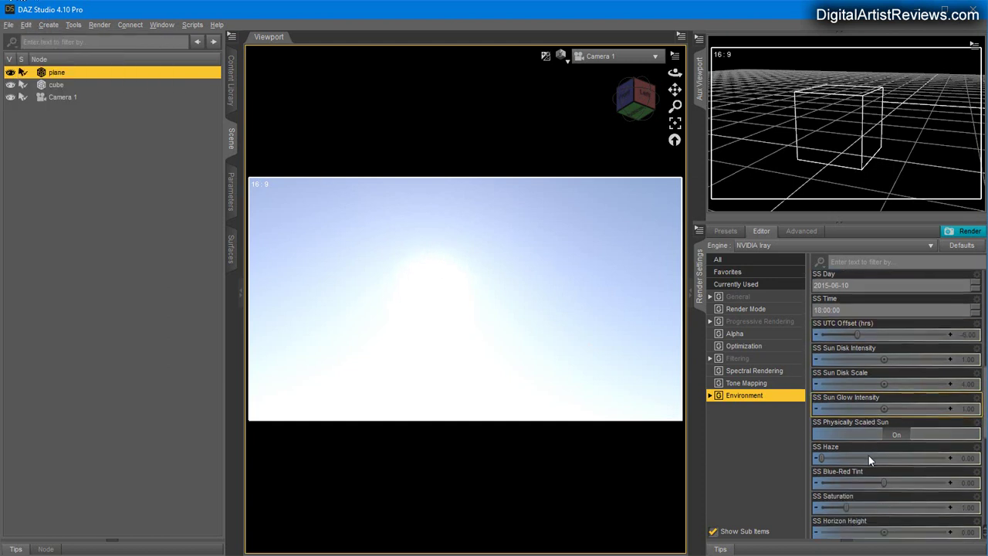
scroll(893, 469, down, 4)
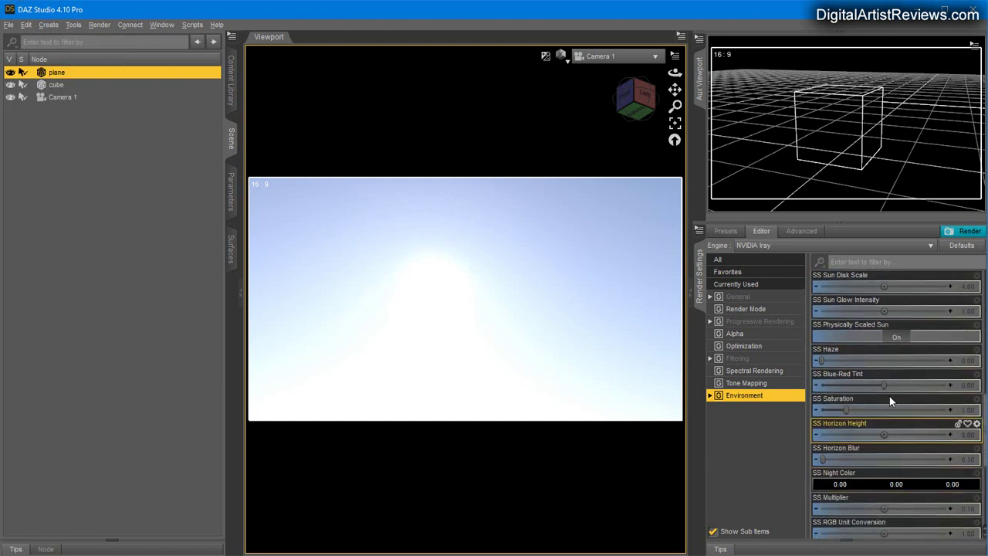
drag(675, 71, 711, 94)
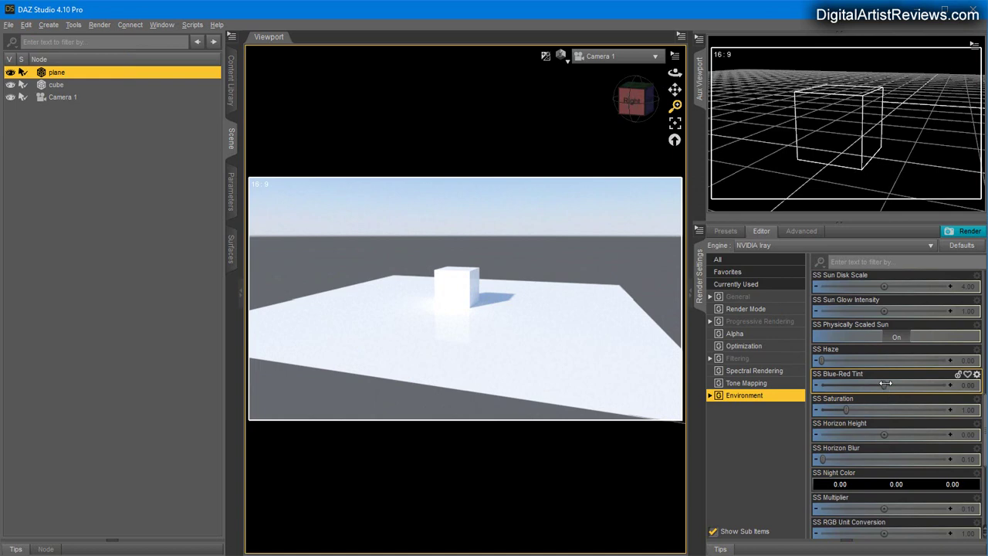
mouse_move(885, 384)
mouse_down()
mouse_move(822, 384)
mouse_move(981, 396)
mouse_move(877, 395)
mouse_up()
click(963, 387)
text(0)
key(Return)
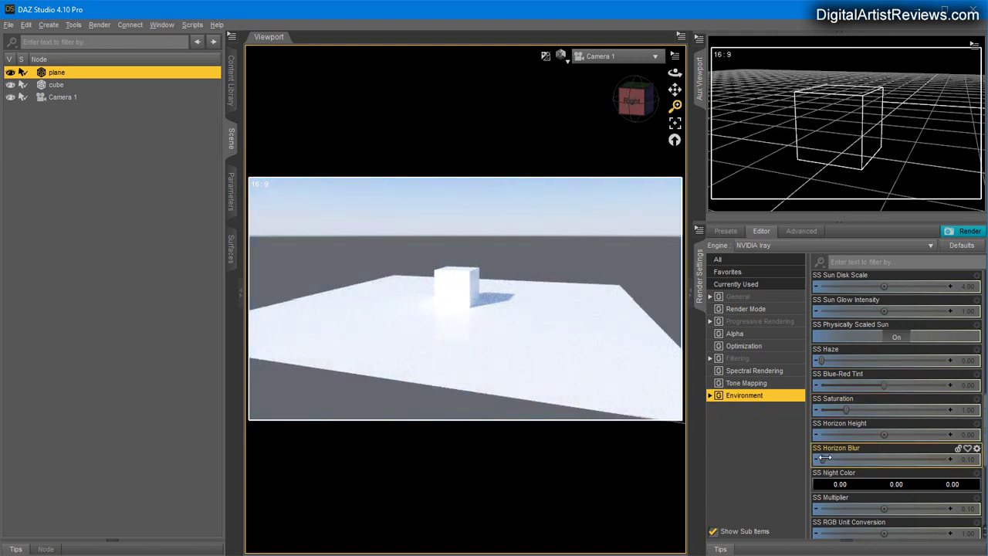
Step: Set SS Horizon Blur to 0.84 and SS Horizon Height to -0.85
mouse_move(824, 458)
mouse_move(825, 459)
mouse_down()
mouse_move(845, 458)
mouse_move(832, 459)
mouse_up()
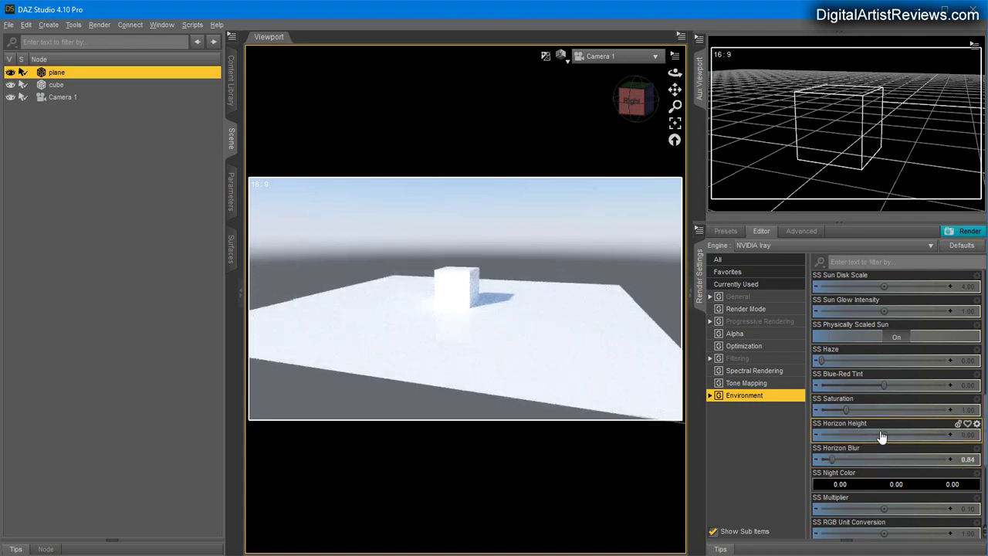
drag(882, 437, 904, 435)
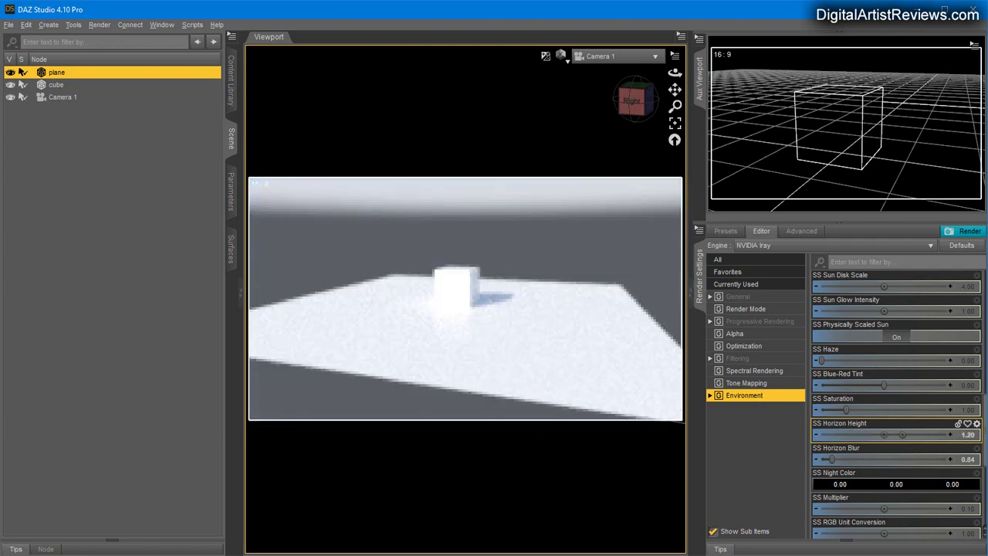
drag(904, 434, 869, 435)
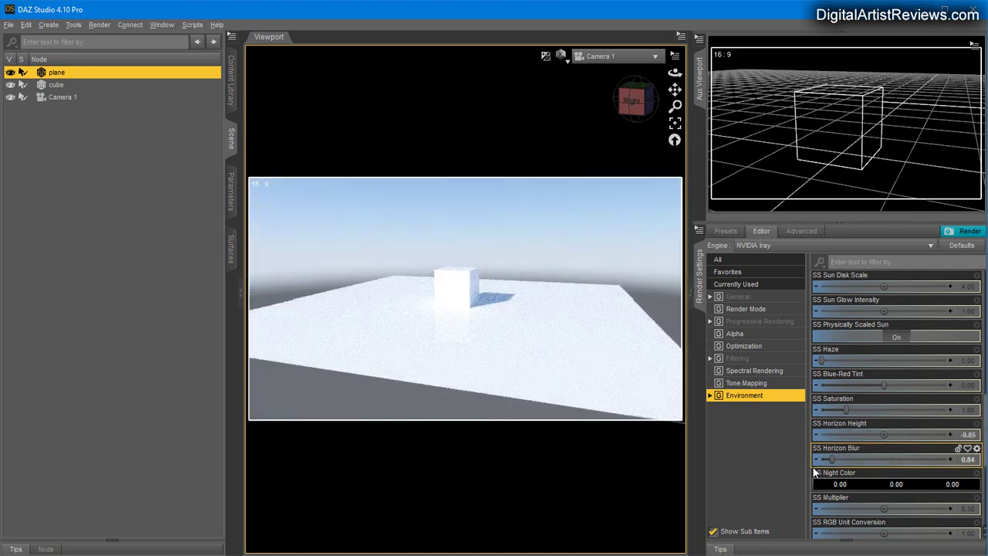
scroll(897, 474, down, 5)
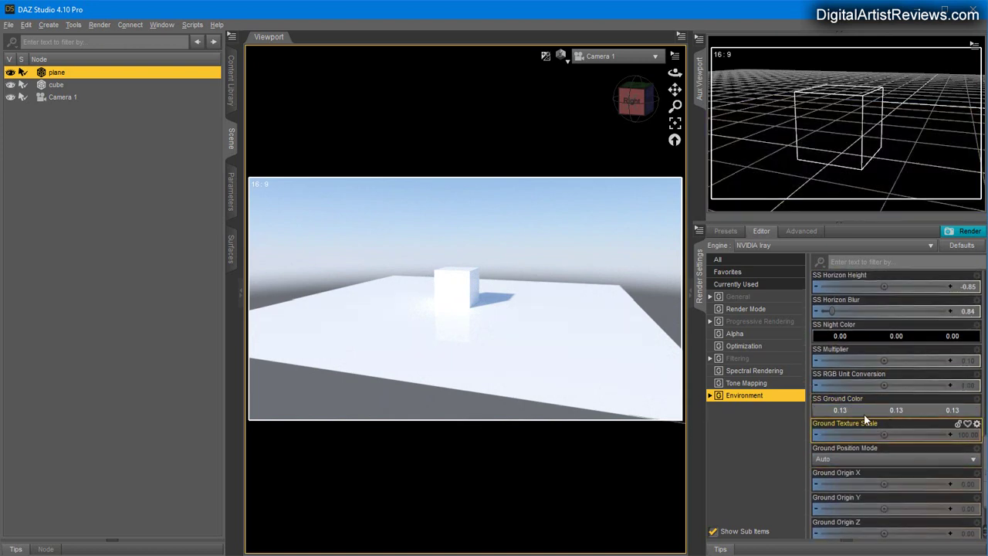
Step: Set SS Ground Color to dark green
click(864, 411)
drag(560, 275, 583, 288)
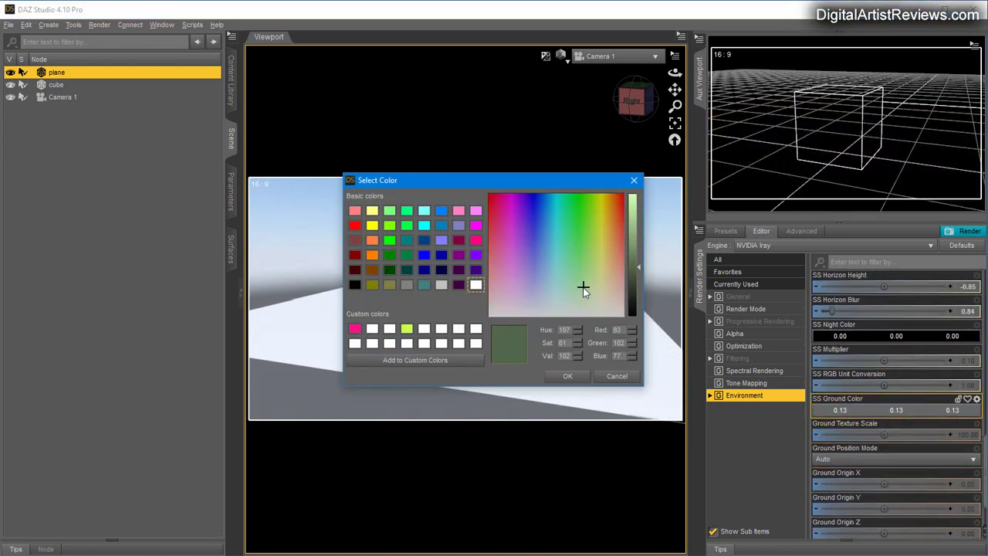
click(569, 376)
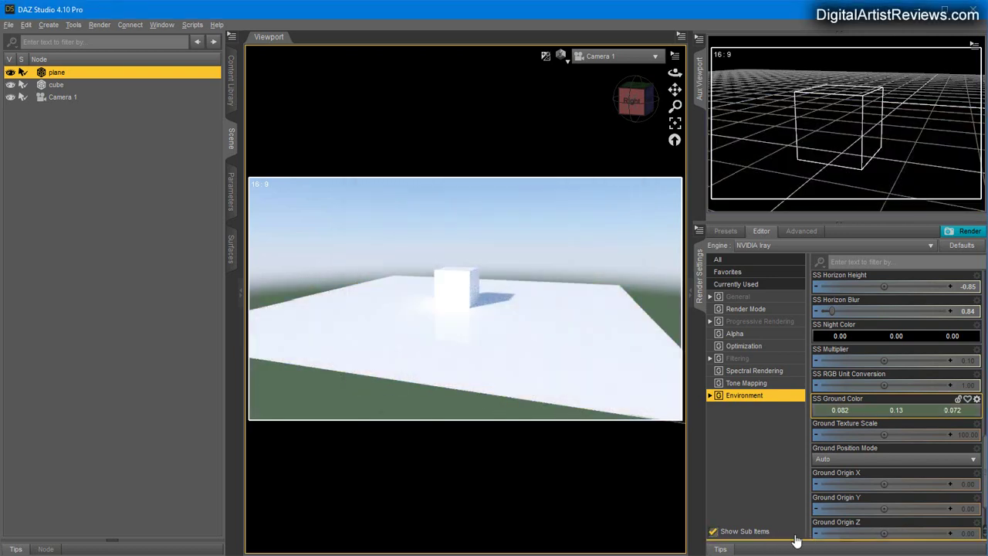
Step: Try Ground Shadow Intensity values, then bring it down to -0.20
scroll(807, 508, down, 2)
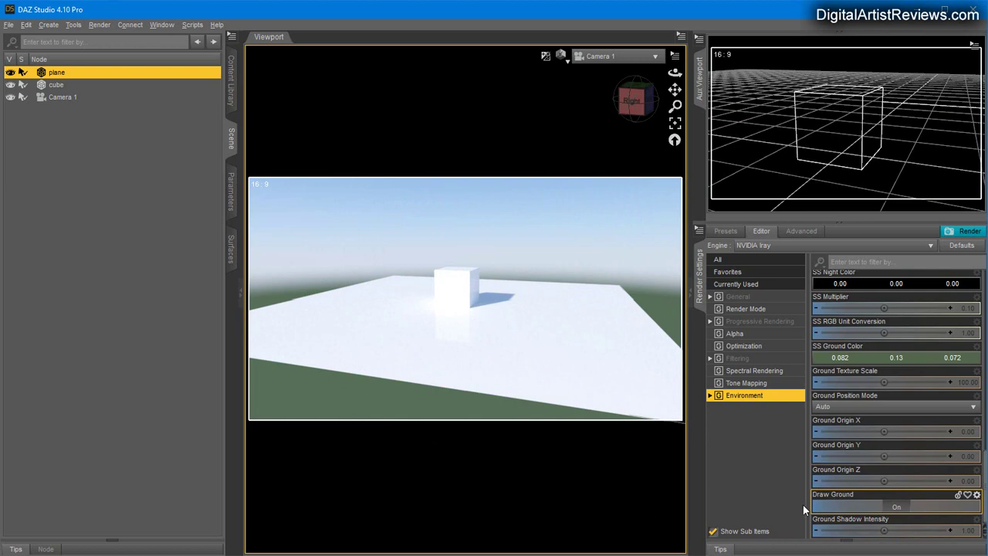
drag(884, 530, 905, 530)
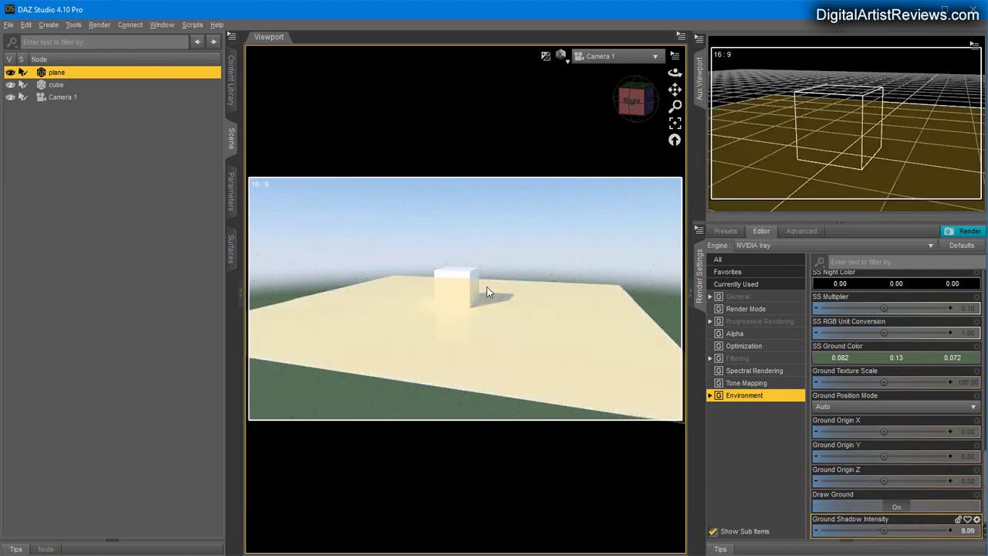
drag(884, 530, 867, 531)
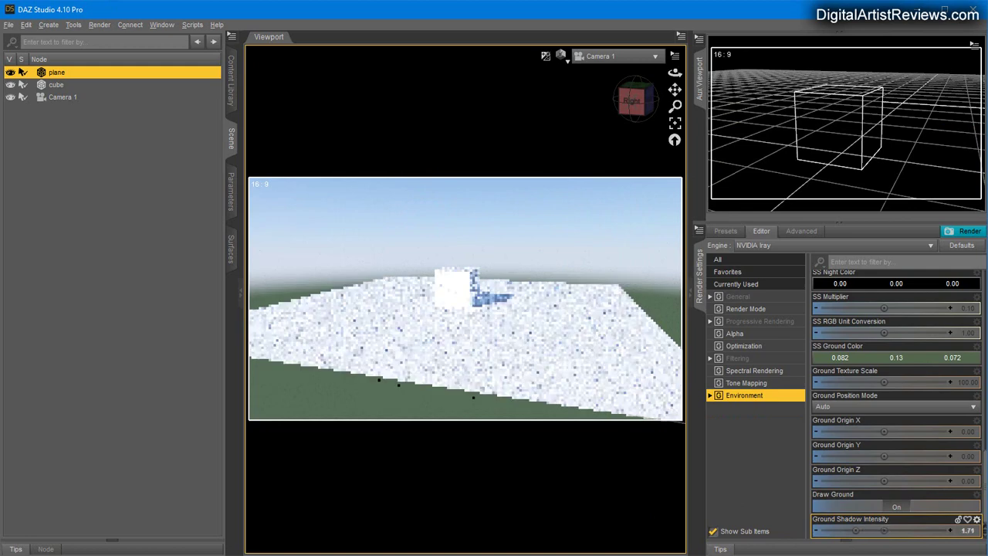
drag(674, 72, 687, 108)
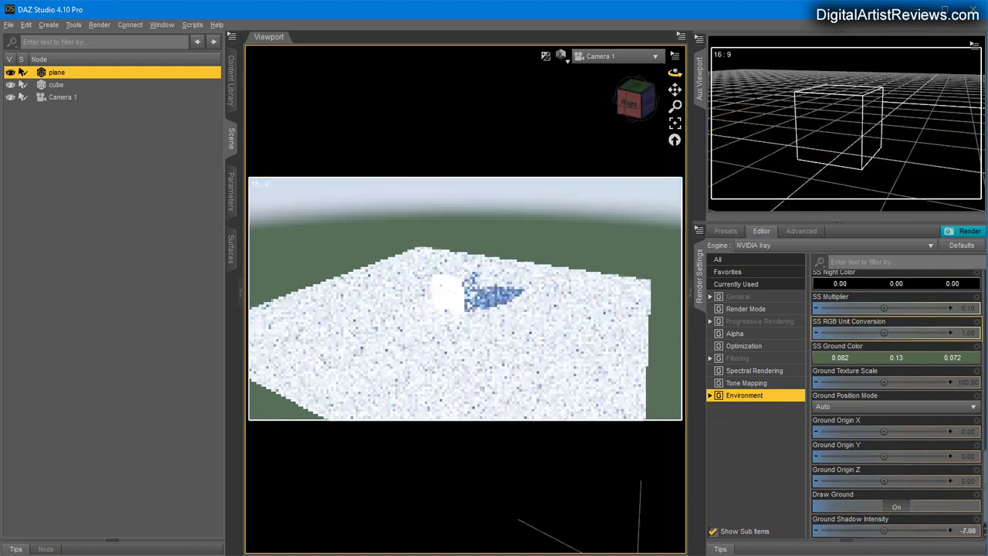
scroll(458, 311, up, 3)
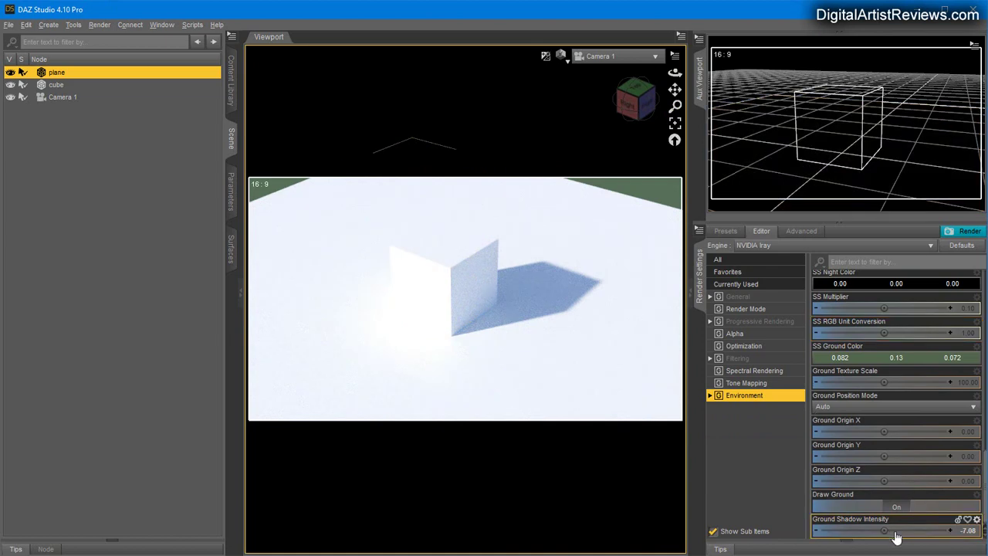
drag(895, 538, 882, 533)
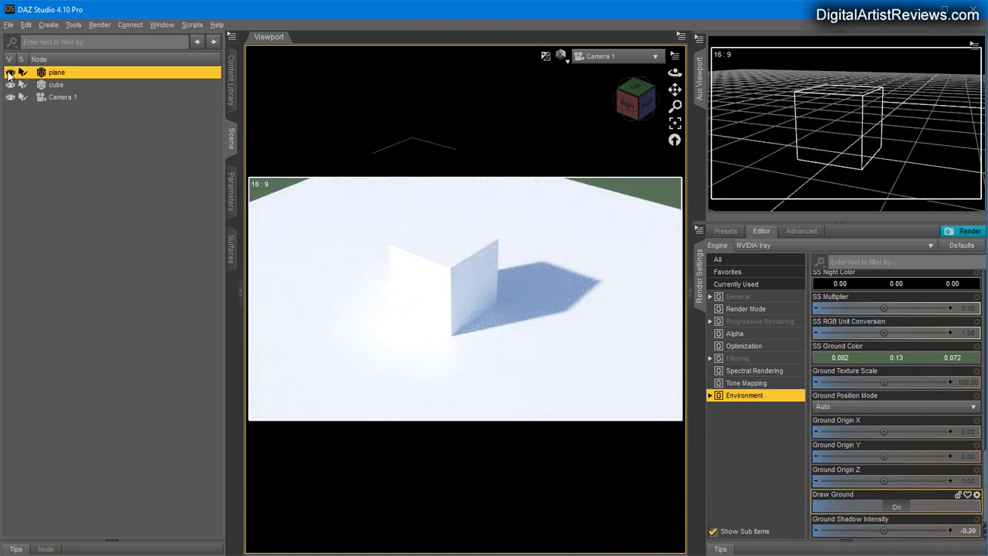
Step: Hide the plane, raise Ground Shadow Intensity to 0.93, then show the plane again
click(10, 71)
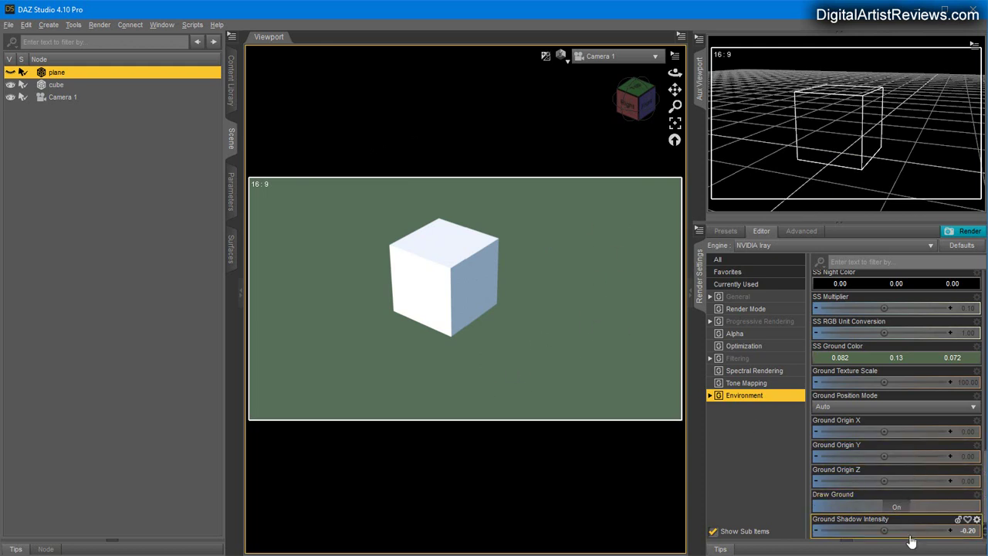
drag(883, 531, 914, 530)
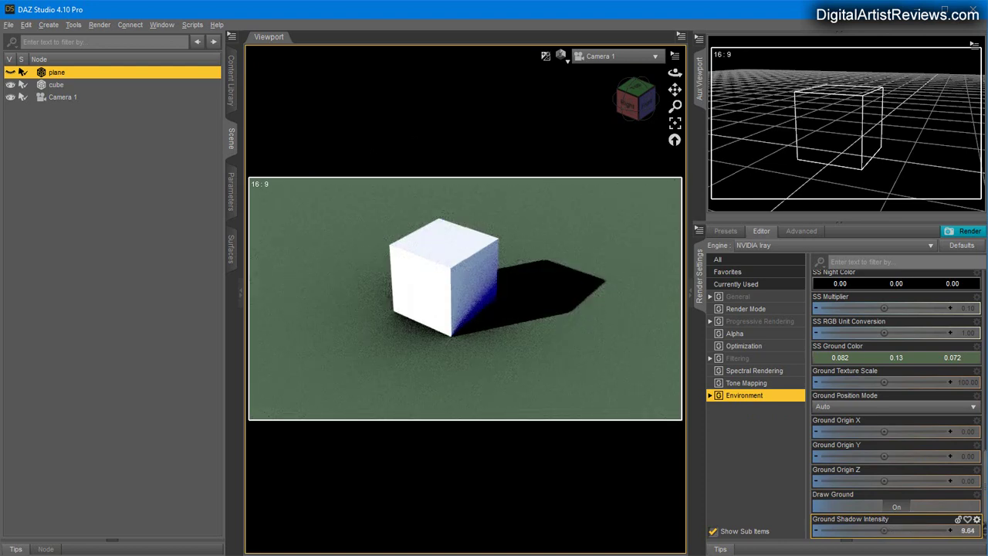
drag(888, 534, 849, 530)
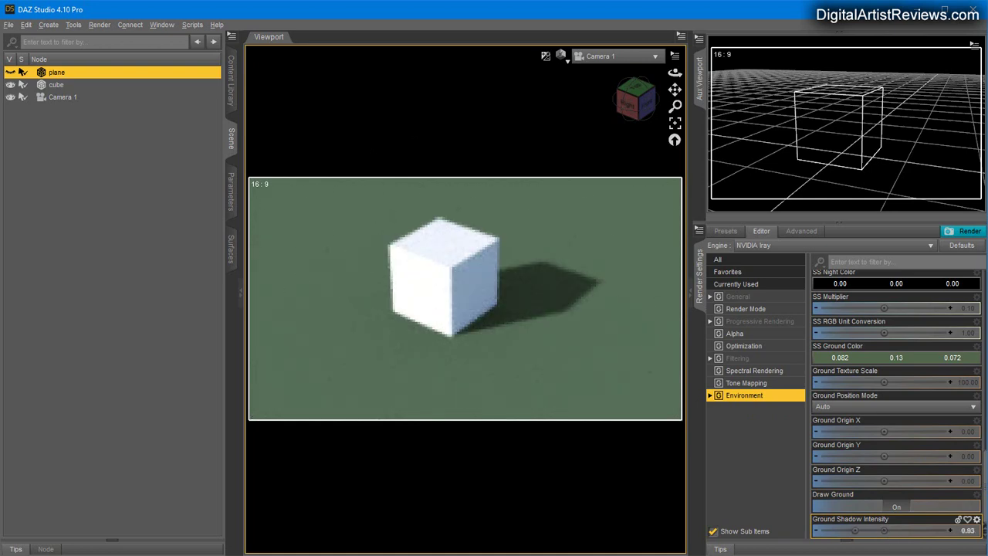
click(5, 71)
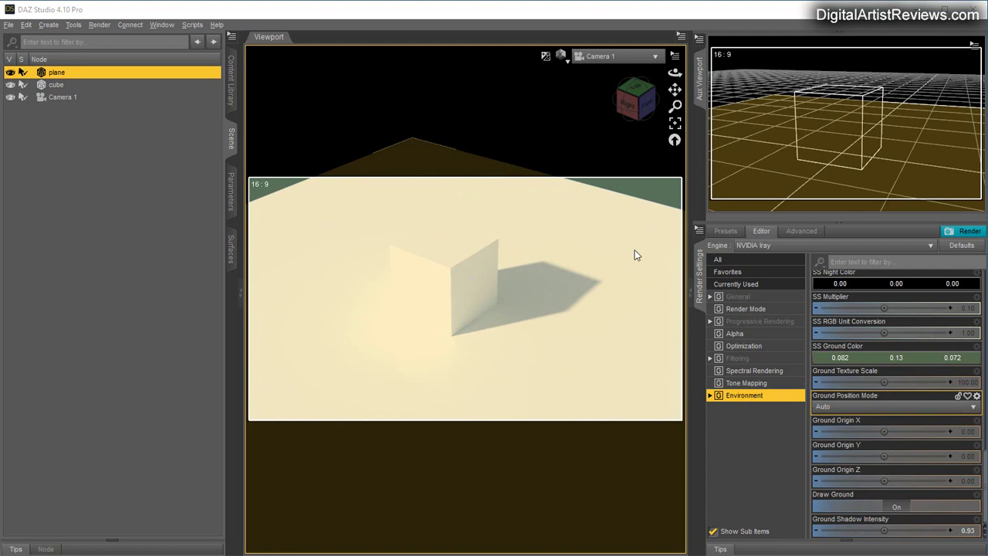
Step: Hide the plane and orbit Camera 1 to ground level so the horizon shows behind the cube
click(8, 73)
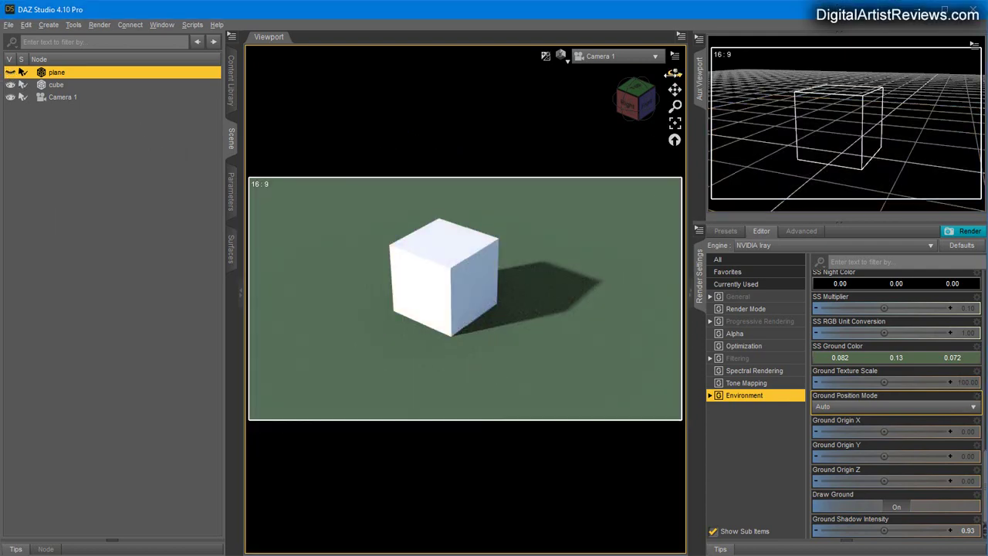
drag(636, 101, 636, 85)
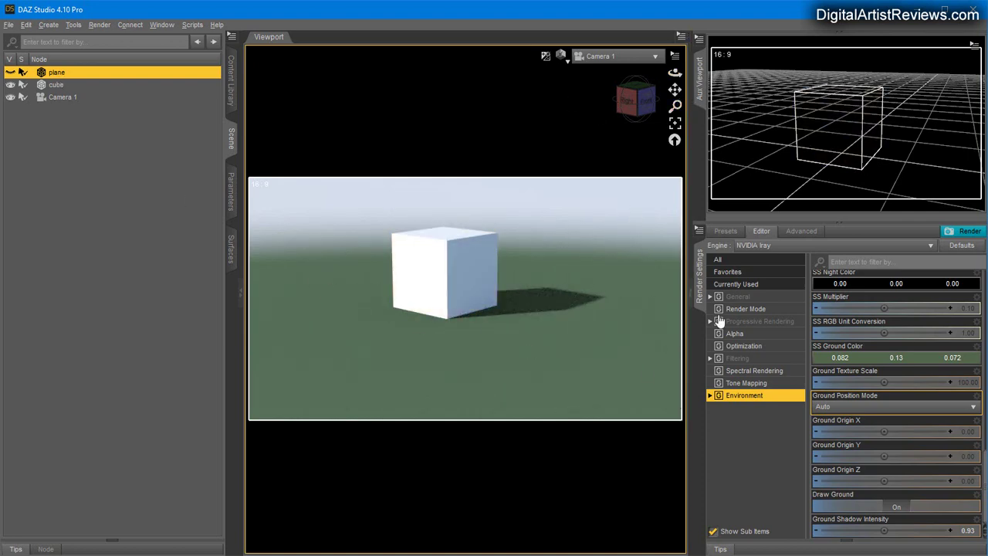
drag(675, 89, 674, 99)
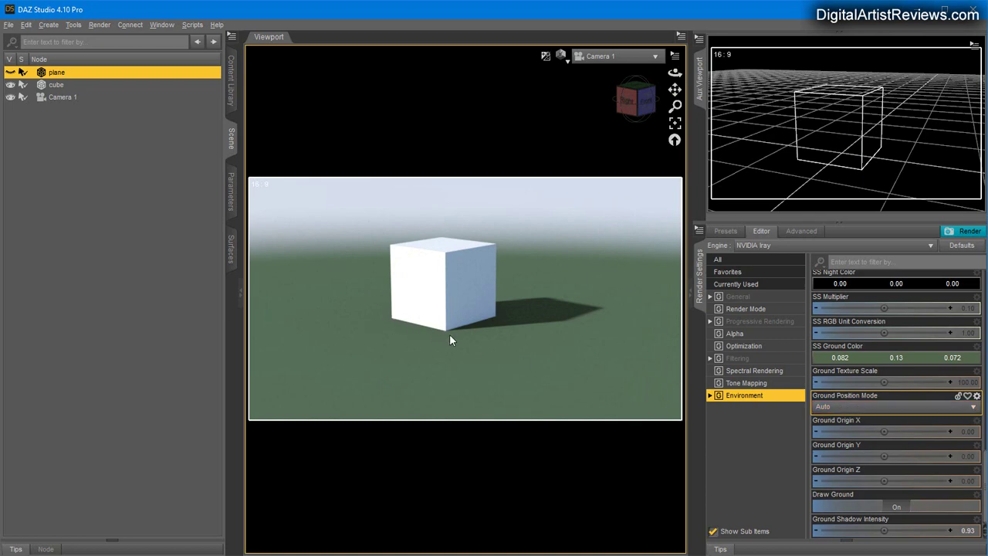
Step: Reset the cube's Y Translate to 0 after testing it lower, and open the Ground Position Mode list
click(47, 85)
click(234, 199)
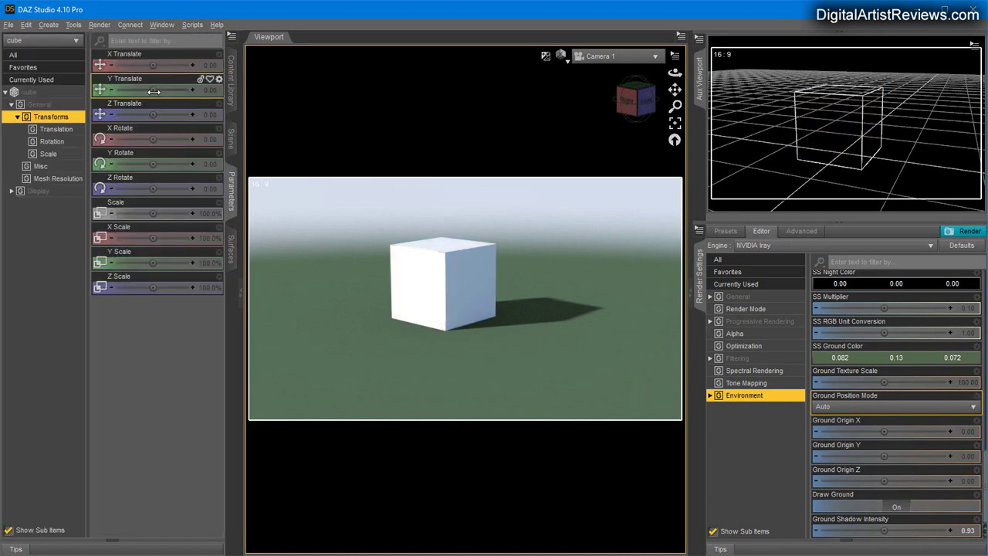
drag(155, 90, 128, 90)
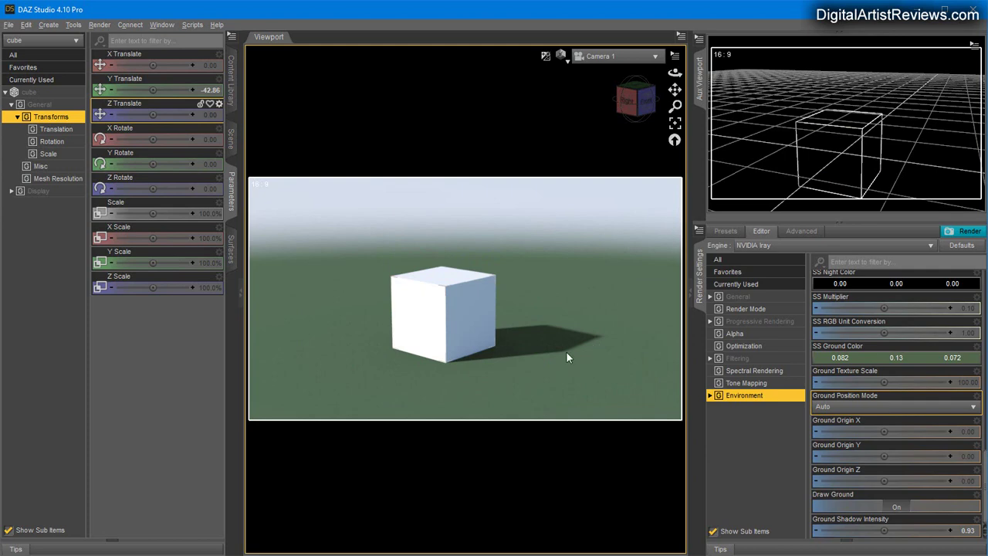
click(205, 89)
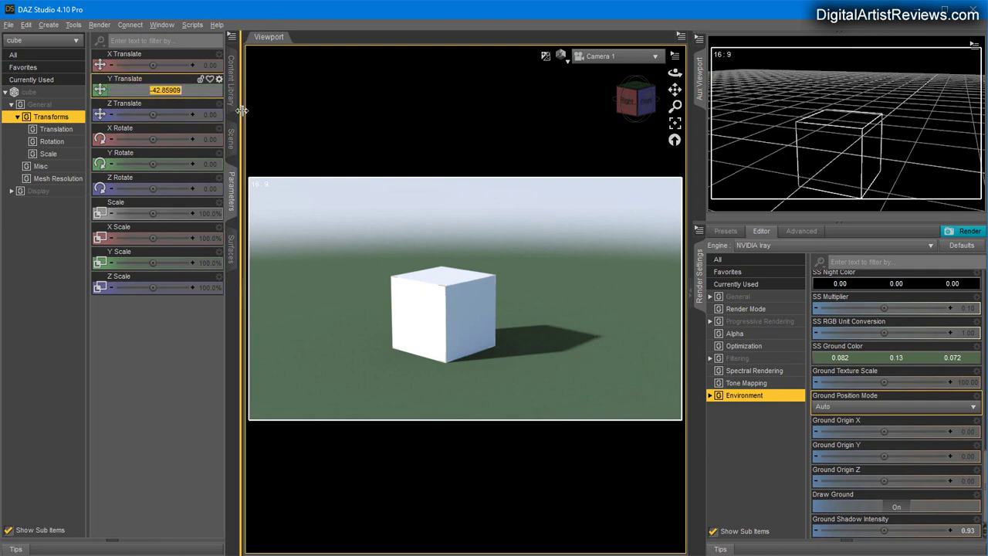
text(0)
key(Return)
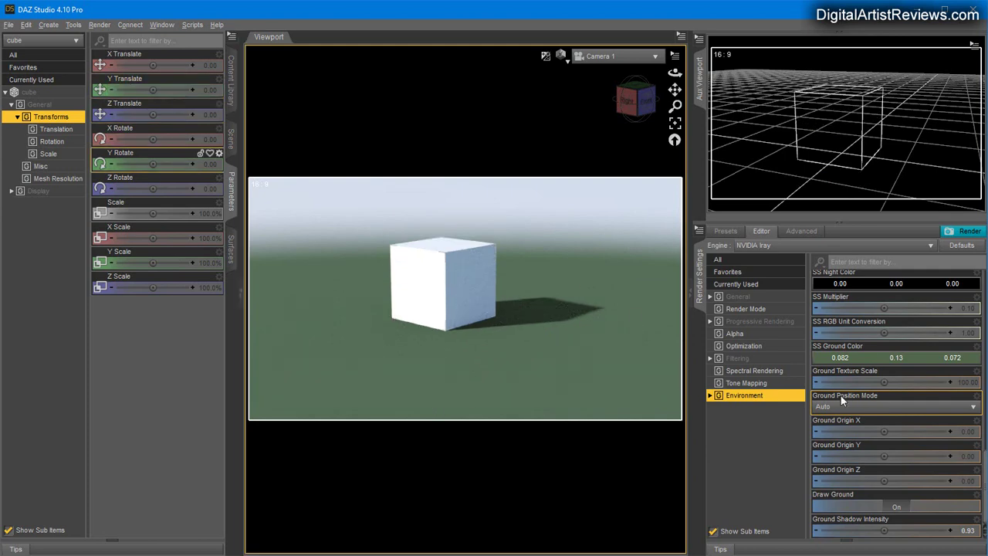
click(842, 407)
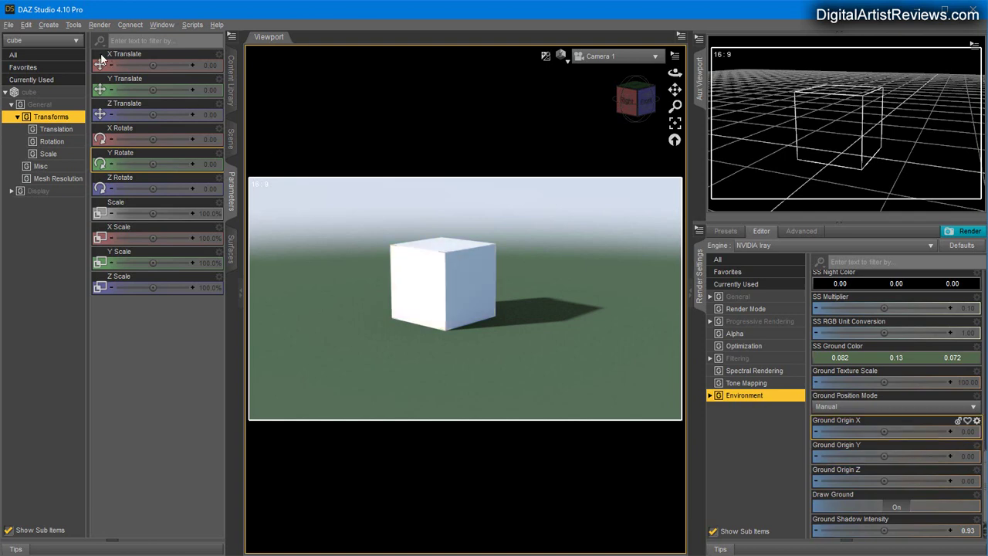
drag(163, 93, 138, 91)
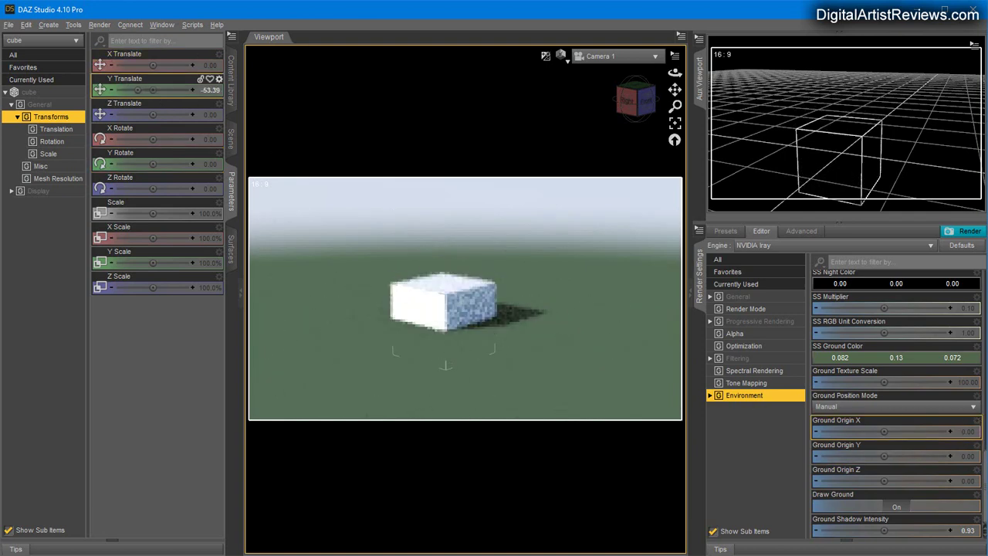
click(215, 91)
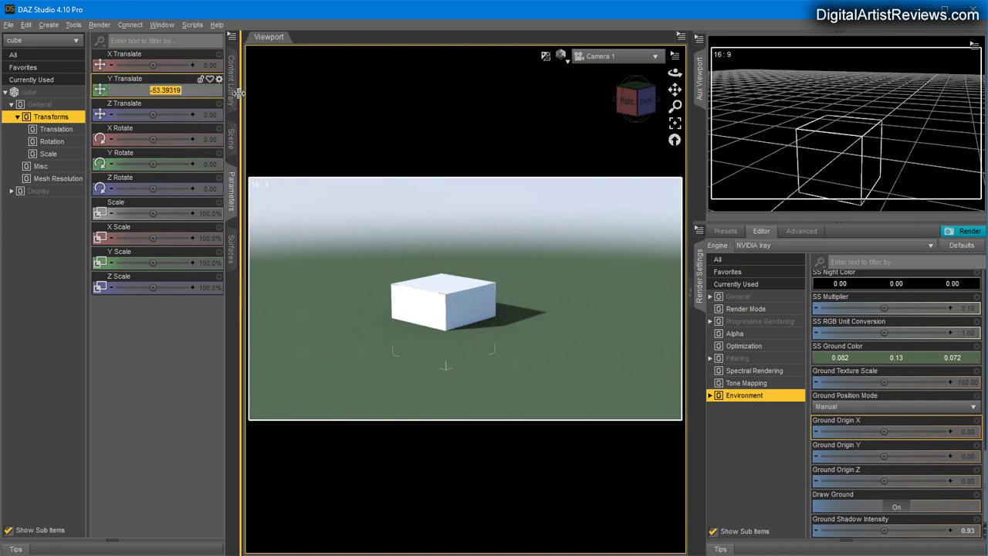
text(0)
key(Return)
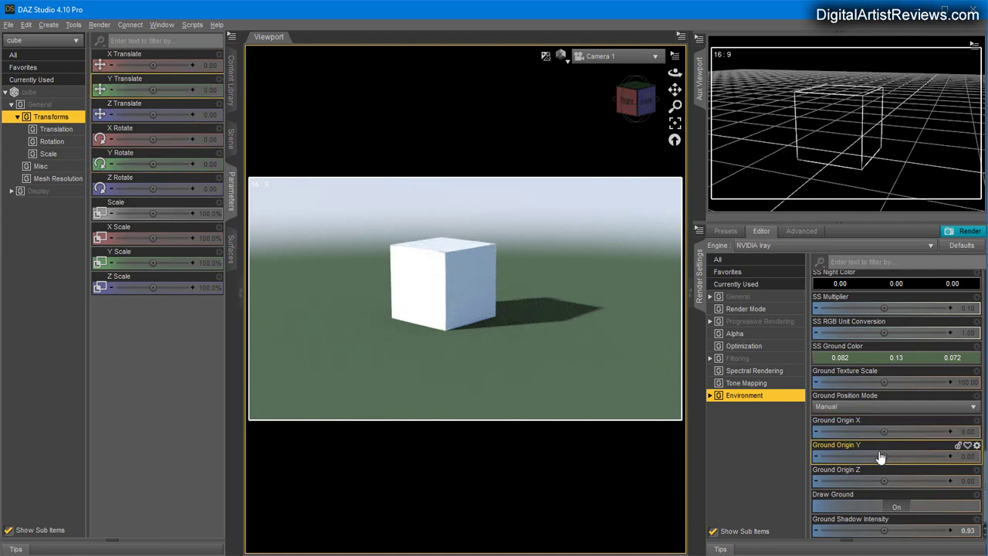
drag(883, 455, 845, 456)
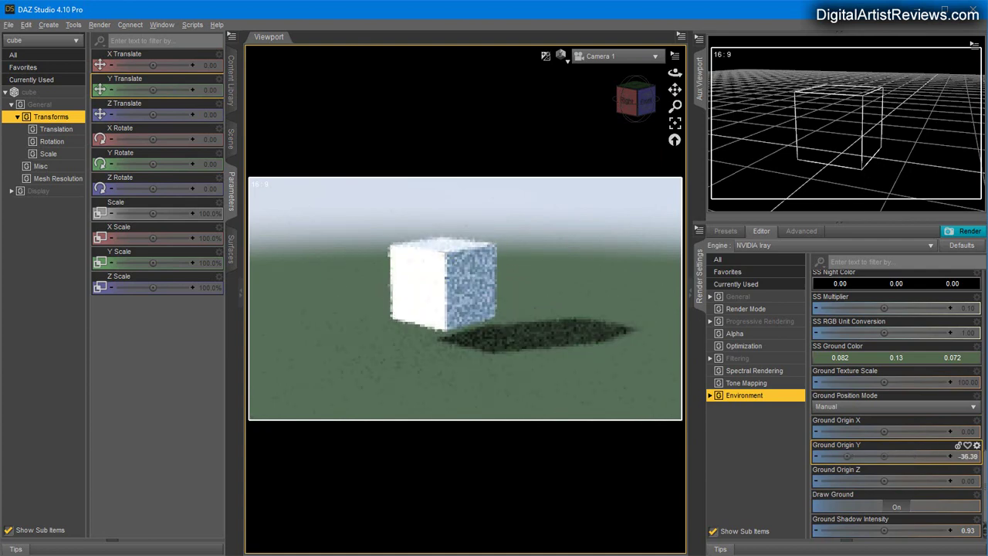
click(967, 456)
text(0)
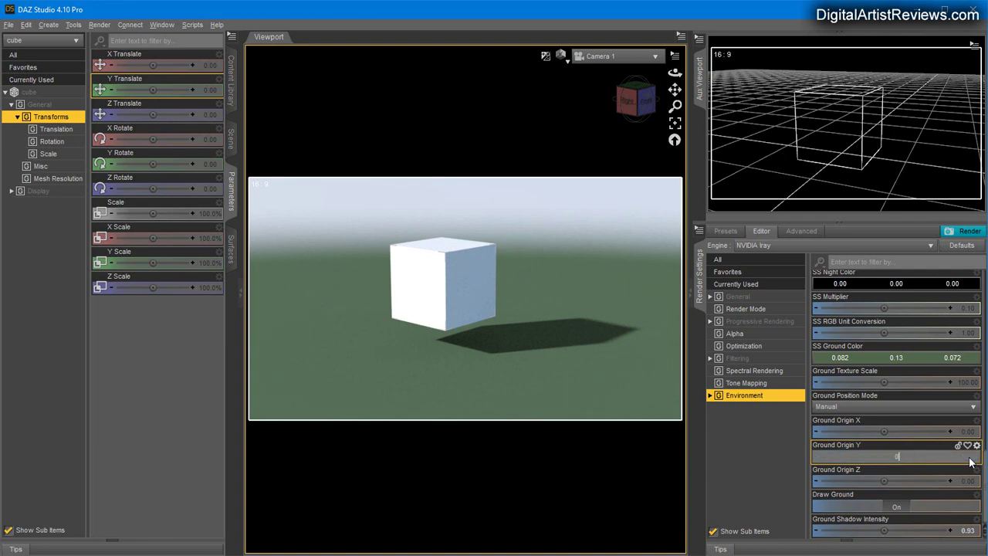
key(Return)
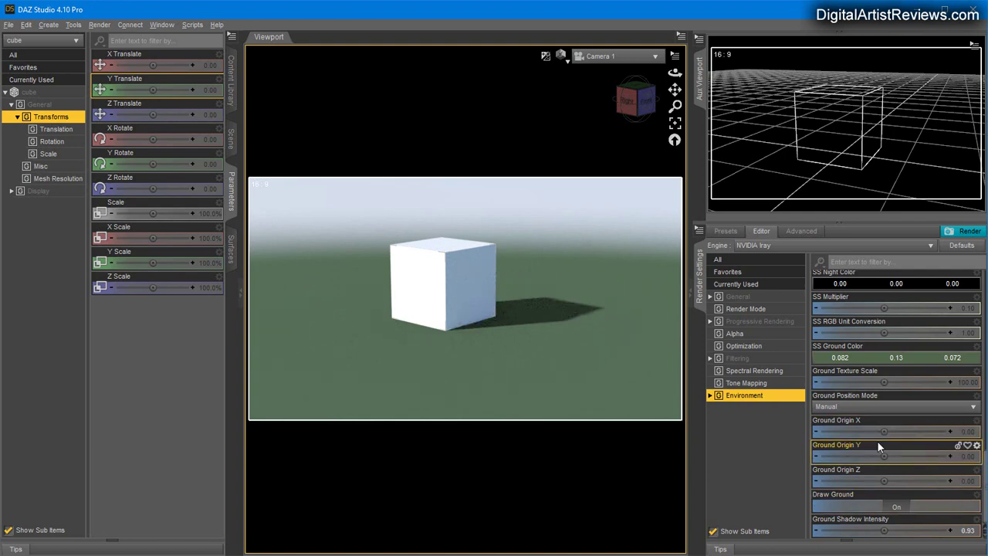
Step: Apply DTHDR-RuinsB-500.hdr as the environment map and orbit the camera around the cube
scroll(887, 446, down, 8)
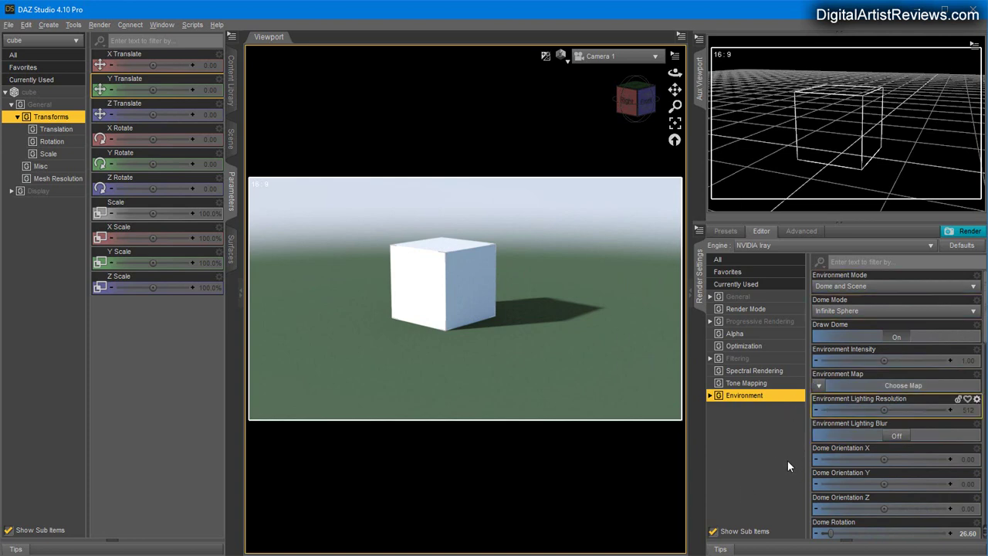
click(819, 386)
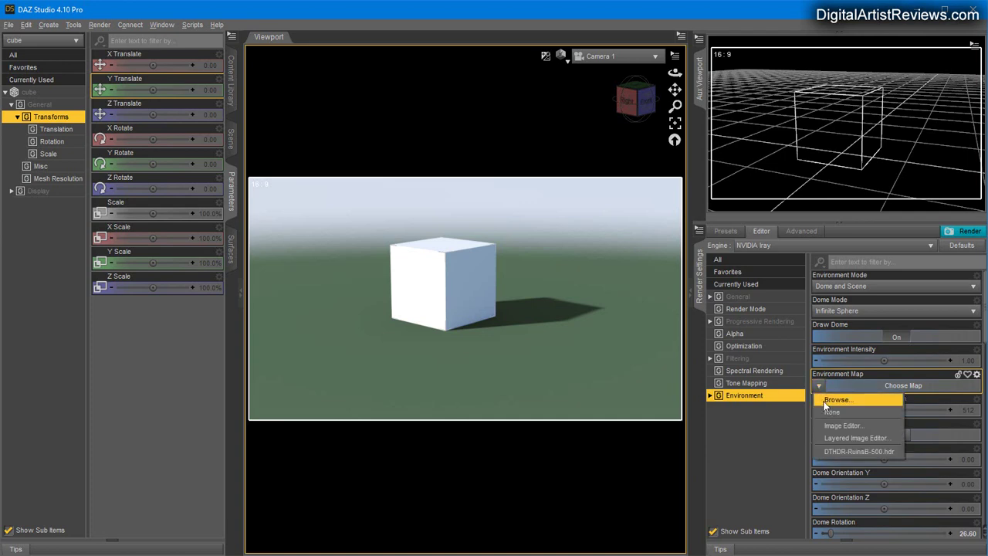
click(855, 452)
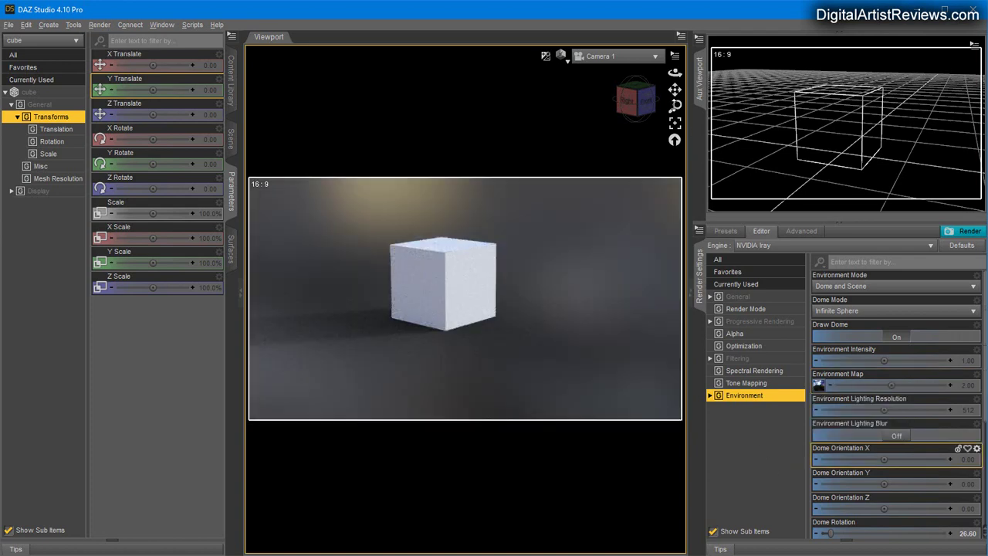
drag(675, 106, 669, 112)
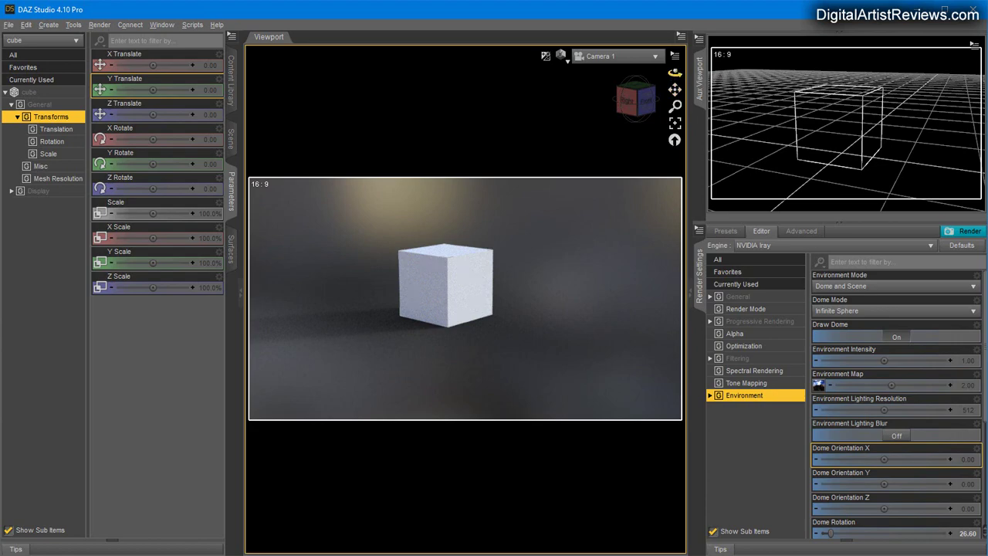
drag(675, 72, 973, 61)
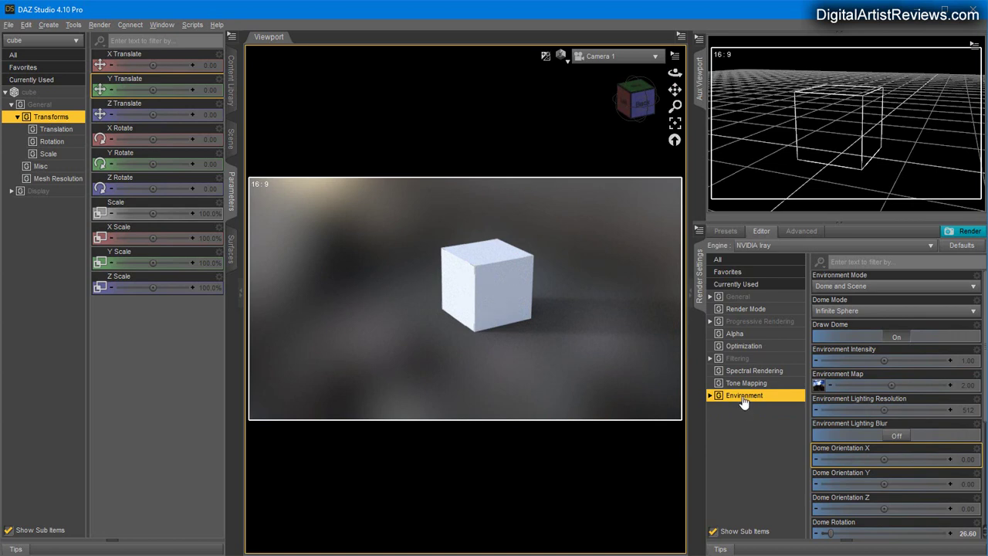
Step: Set the Environment Map to None, leaving the cube on the green ground
click(818, 389)
click(830, 414)
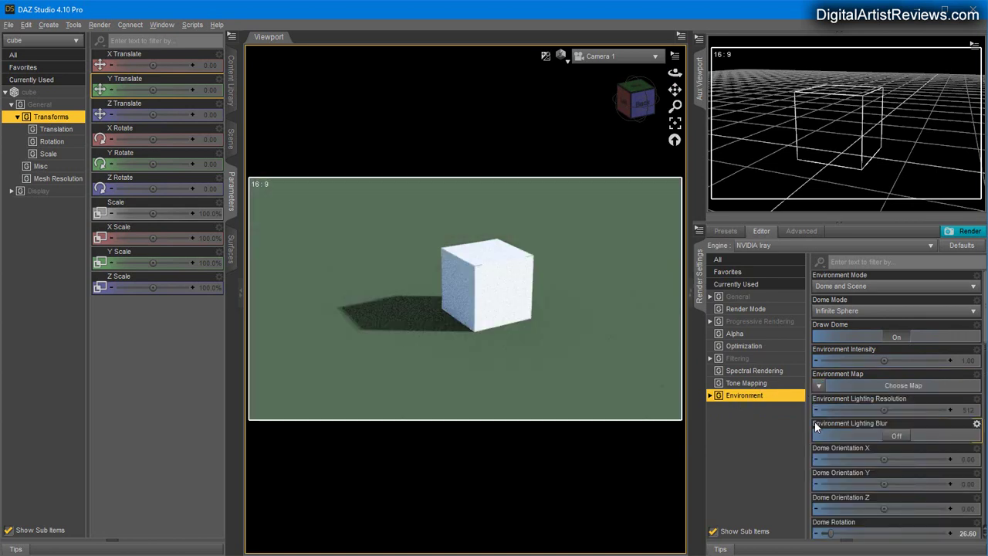
scroll(876, 406, down, 10)
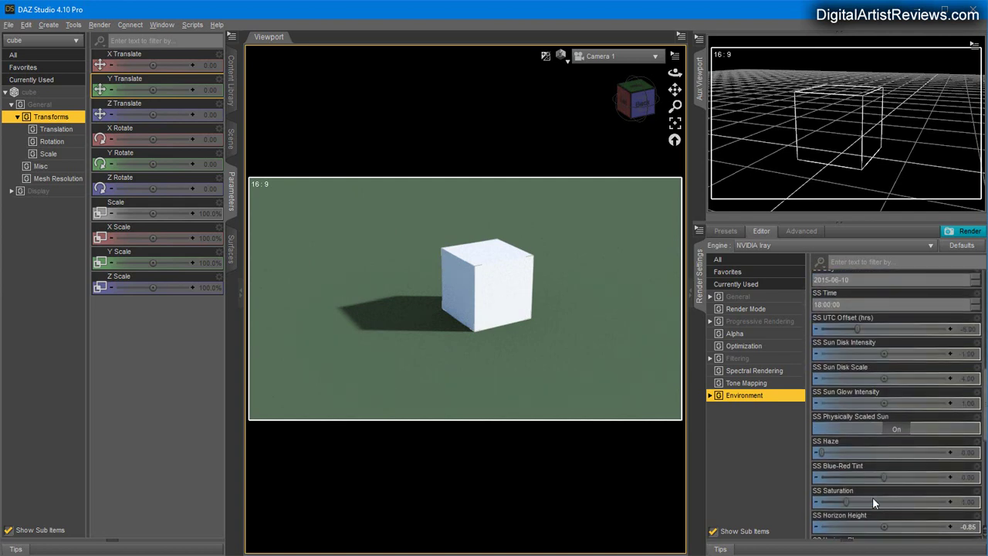
scroll(857, 352, up, 1)
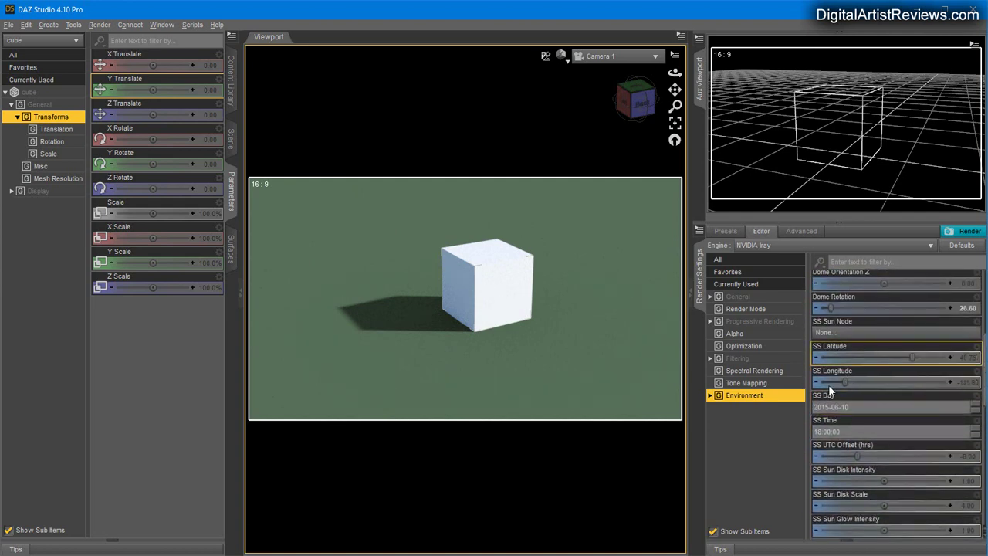